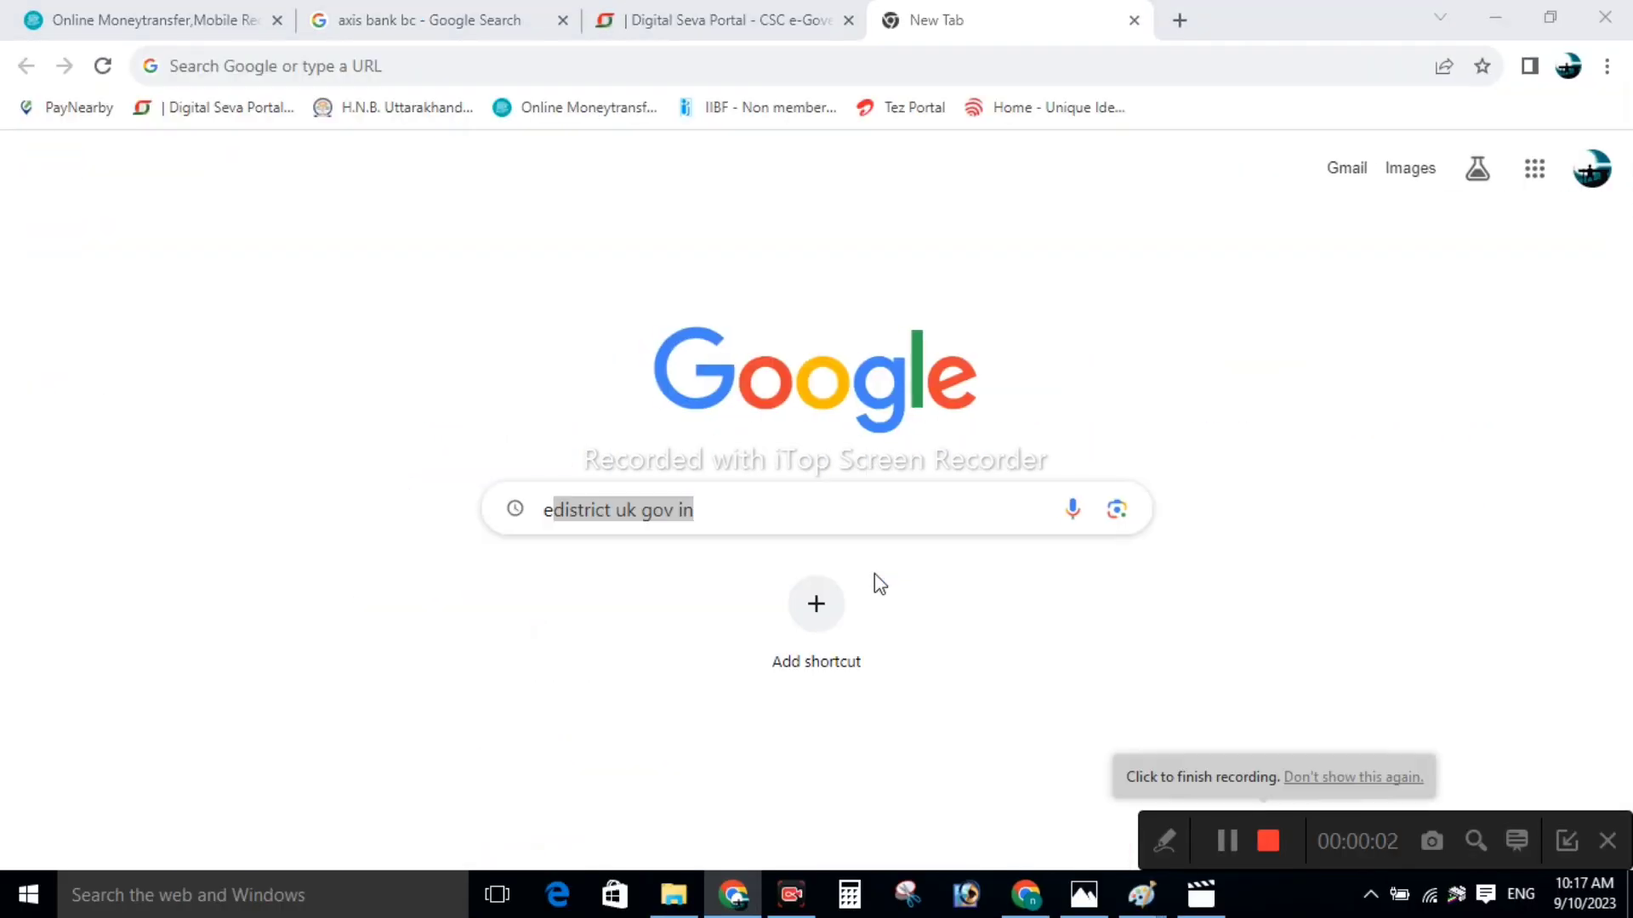
Run the Google search for 'edistrict uk gov in'.
left_click(818, 518)
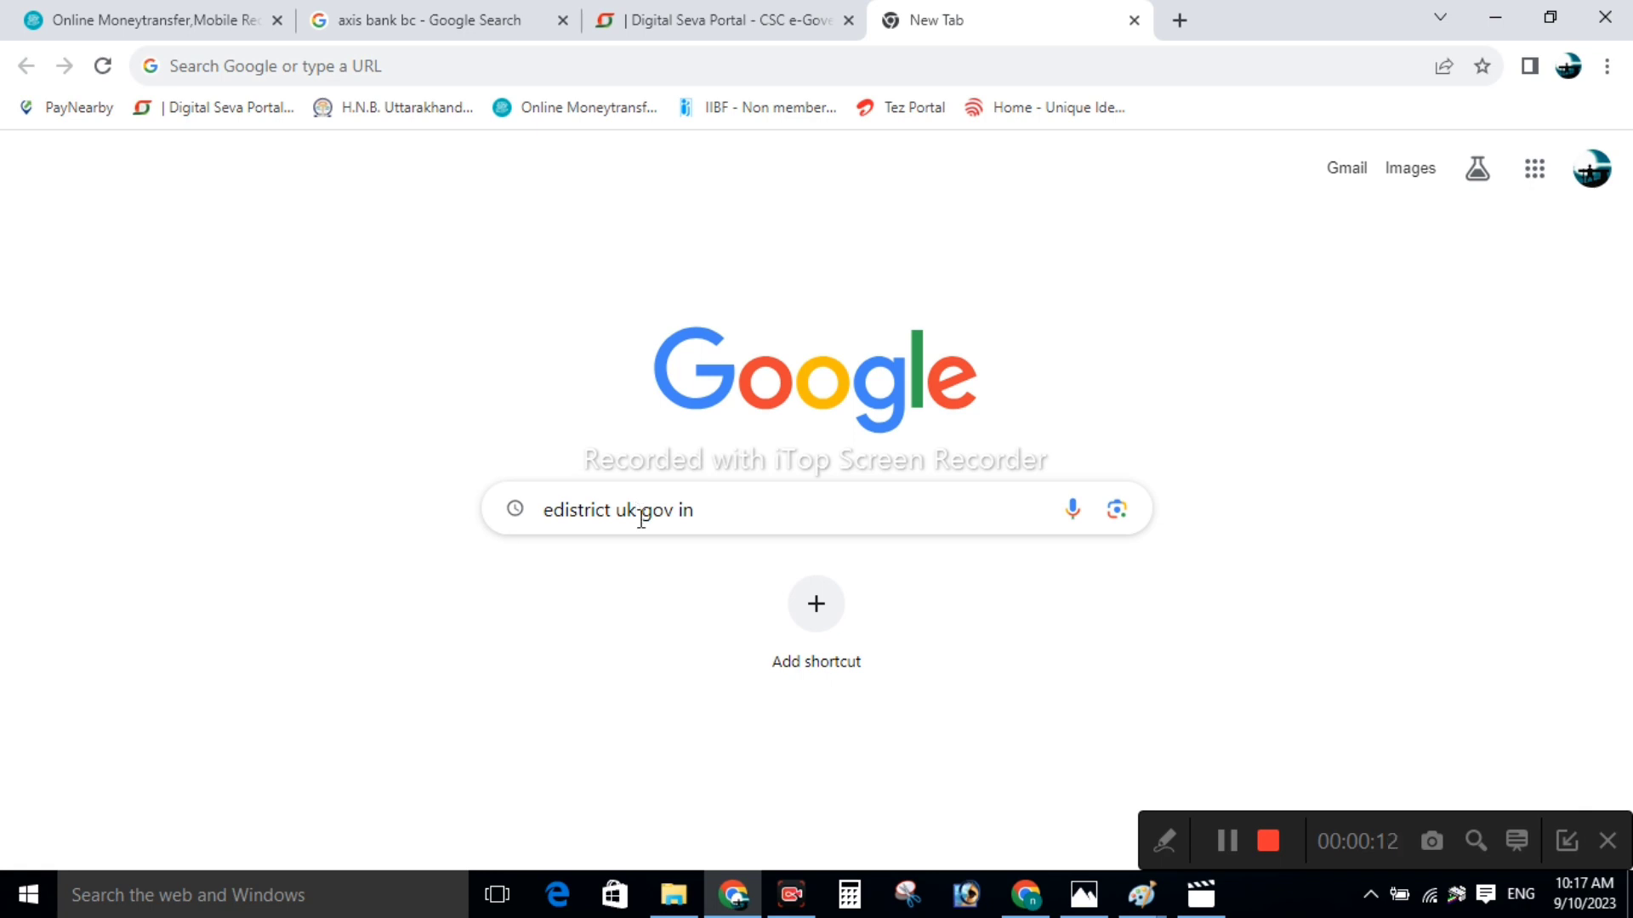
key("Return")
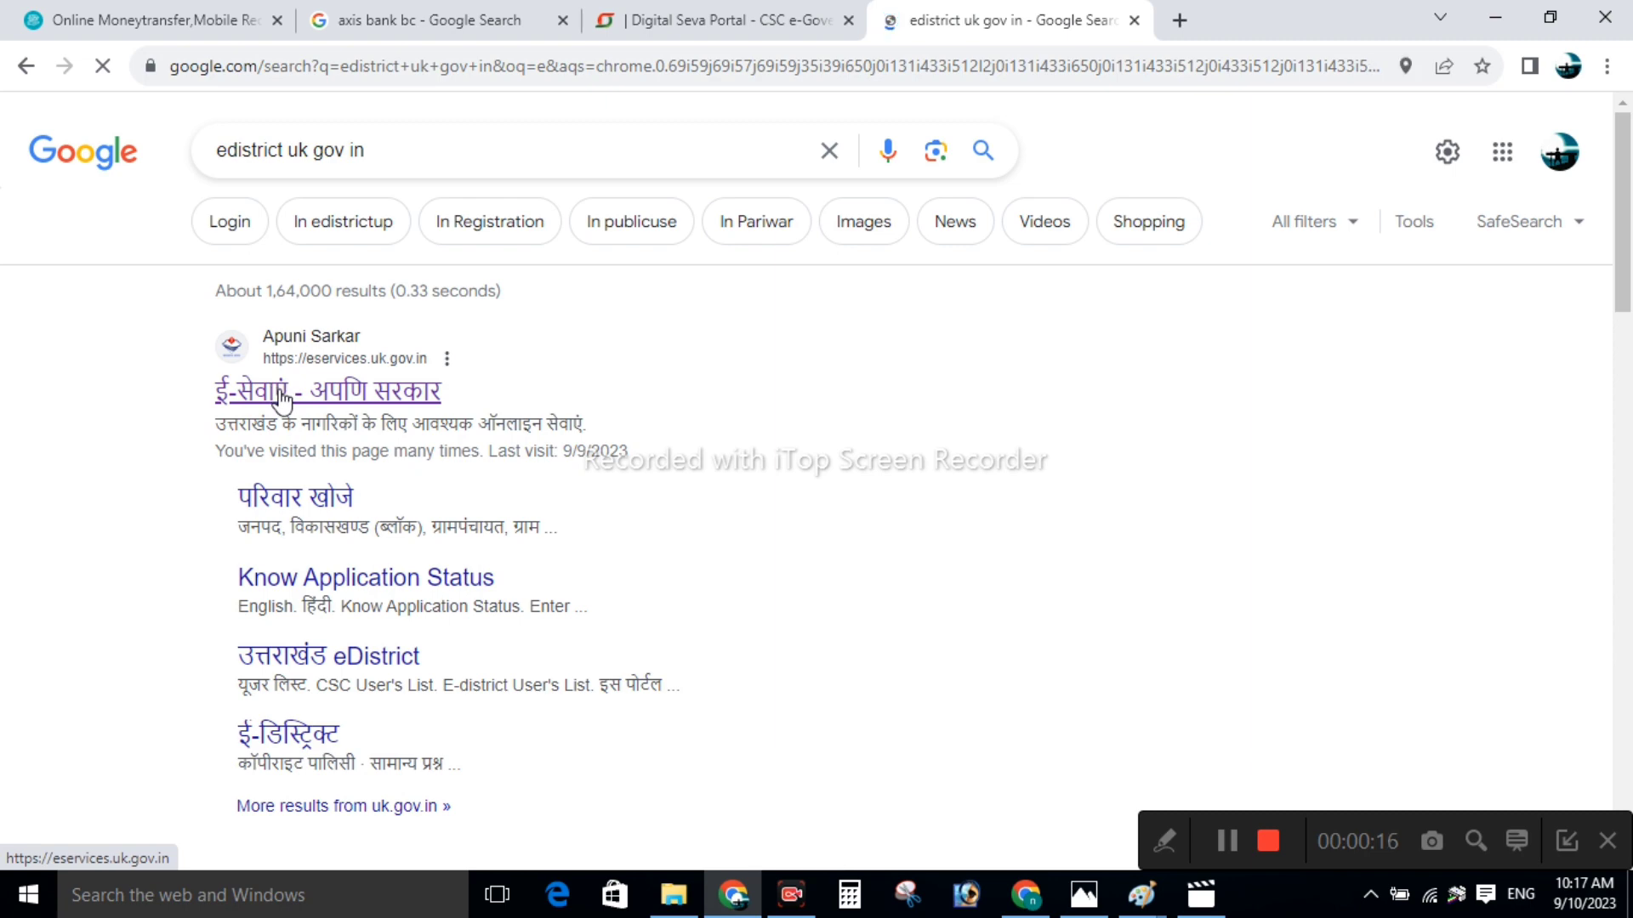
Open eservices.uk.gov.in, dismiss the ITDA-CALC alert, and sign in with the CSC account.
left_click(281, 396)
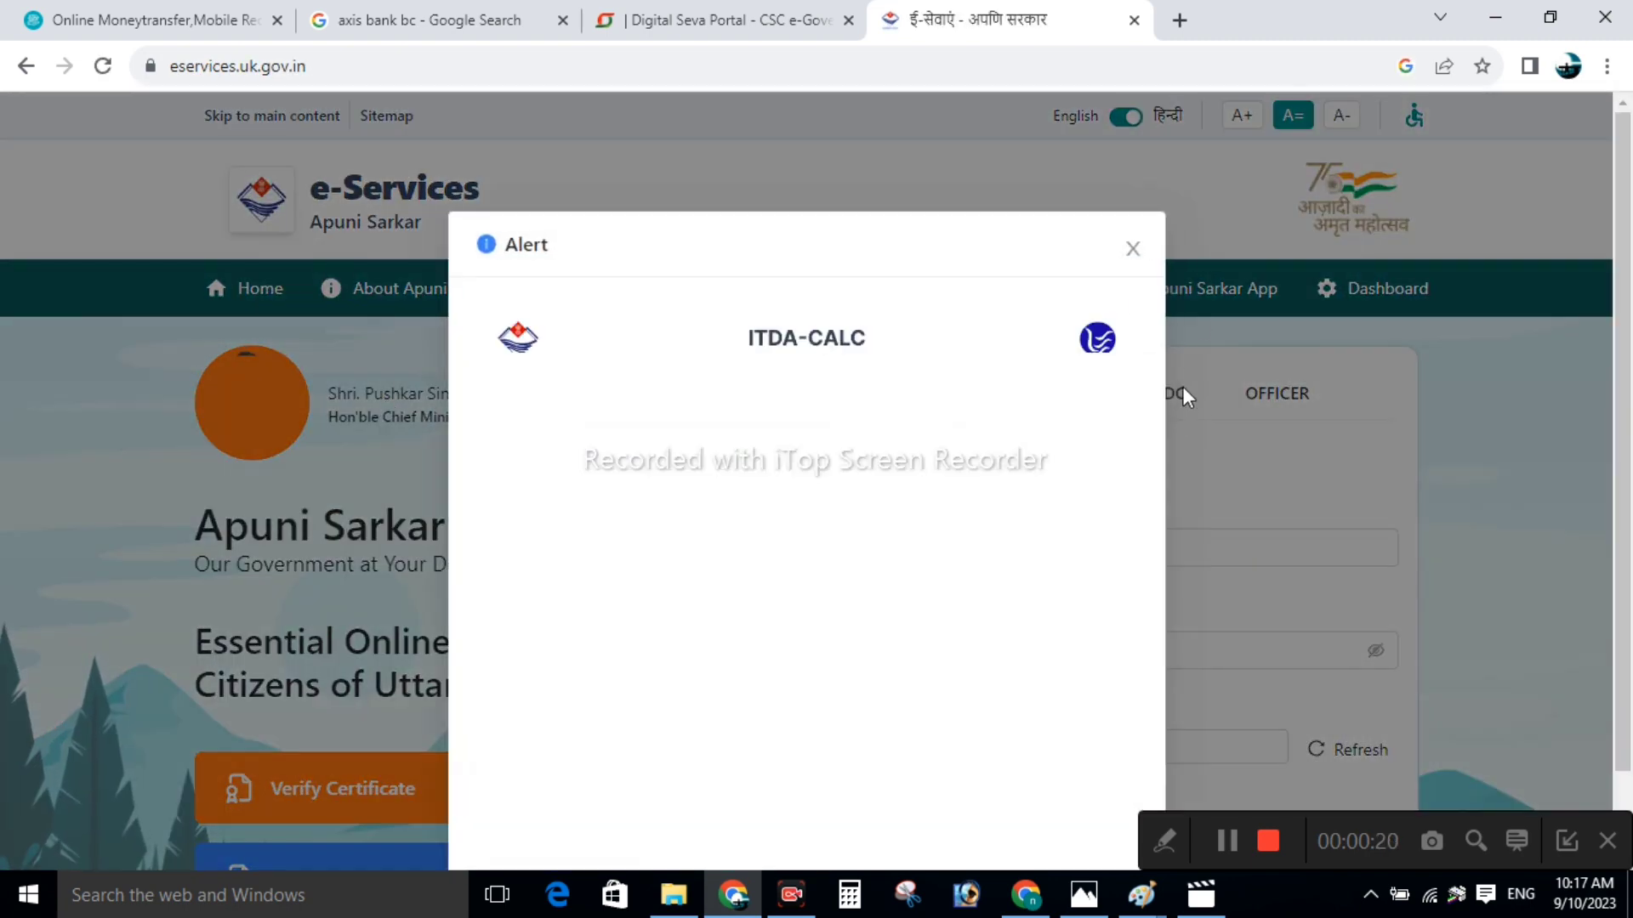
left_click(1132, 249)
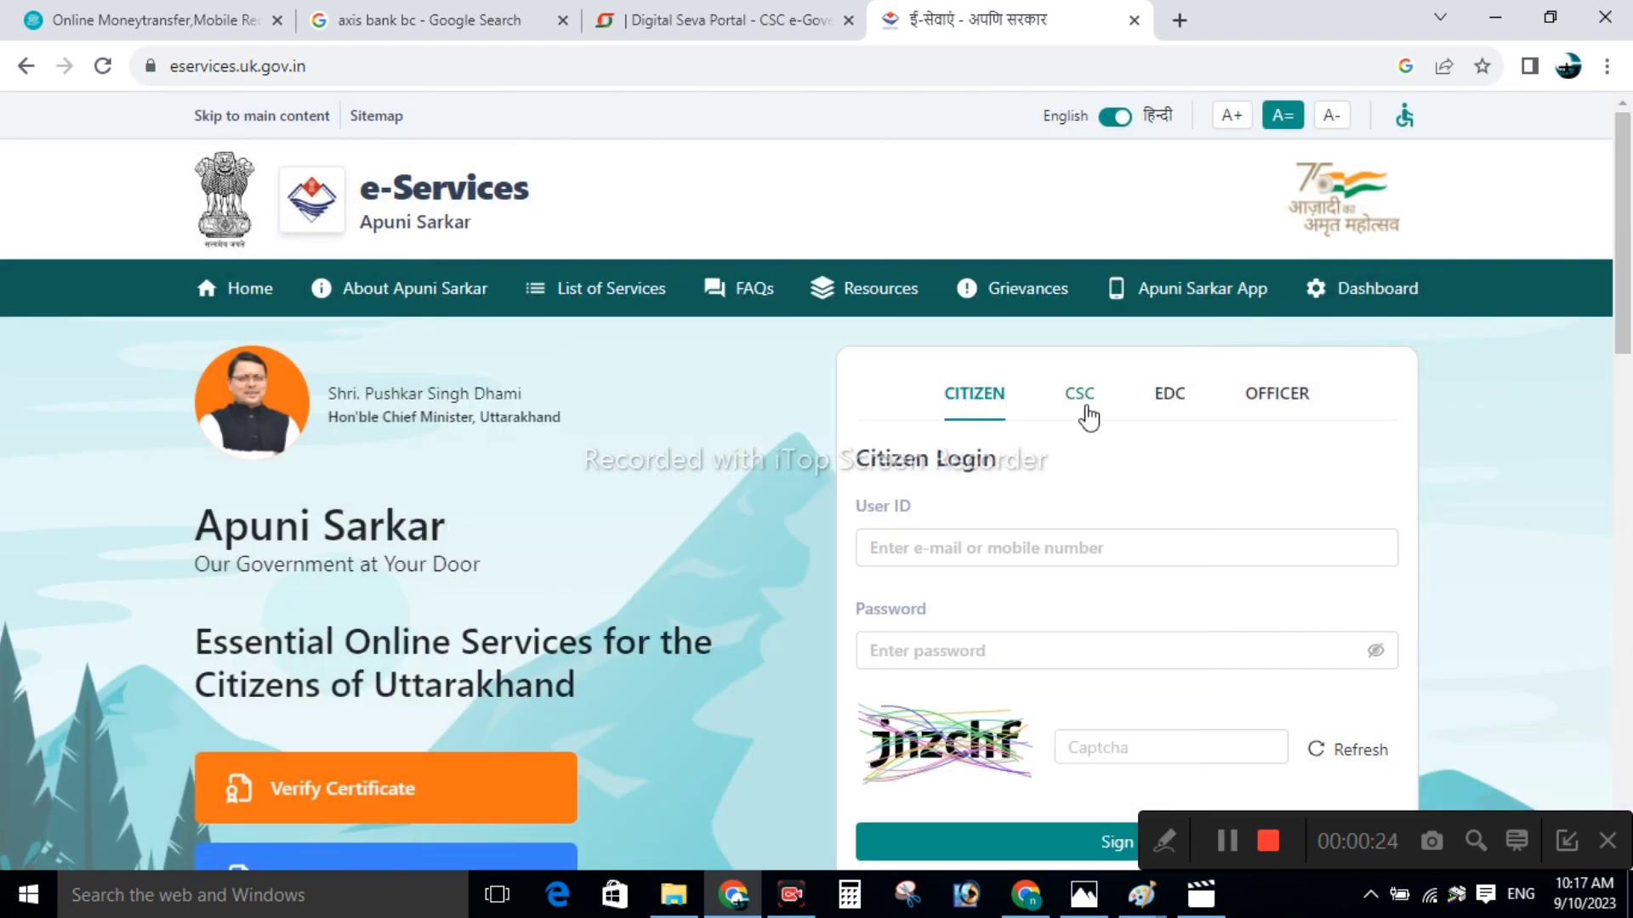
left_click(1087, 413)
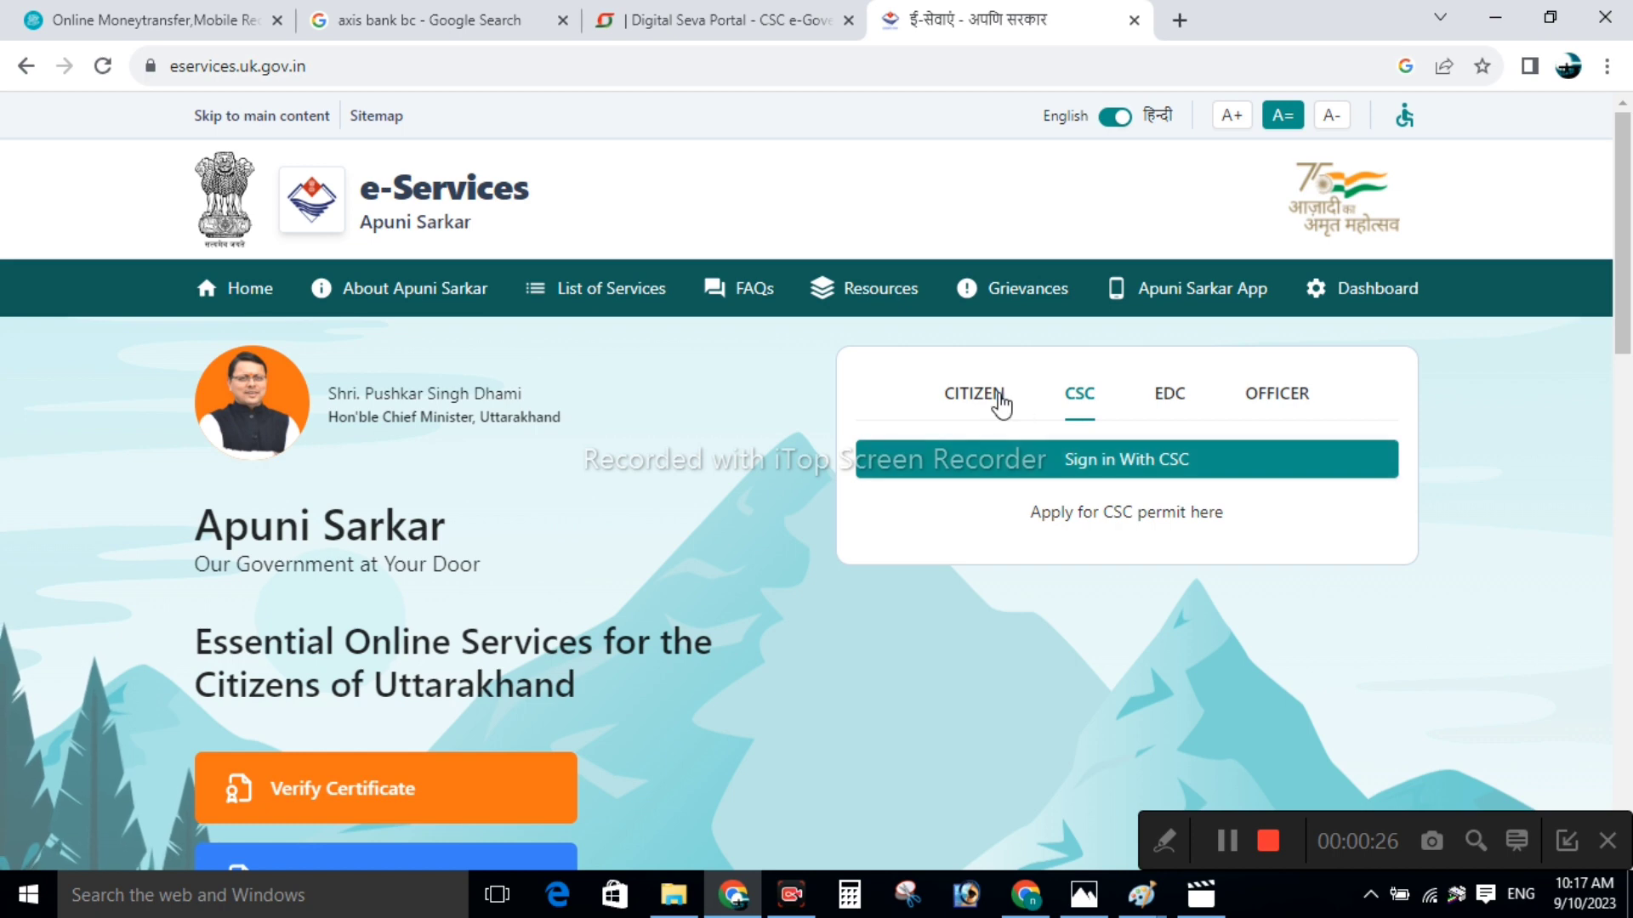
left_click(995, 401)
scroll(1037, 528, "down", 1)
scroll(1048, 569, "down", 2)
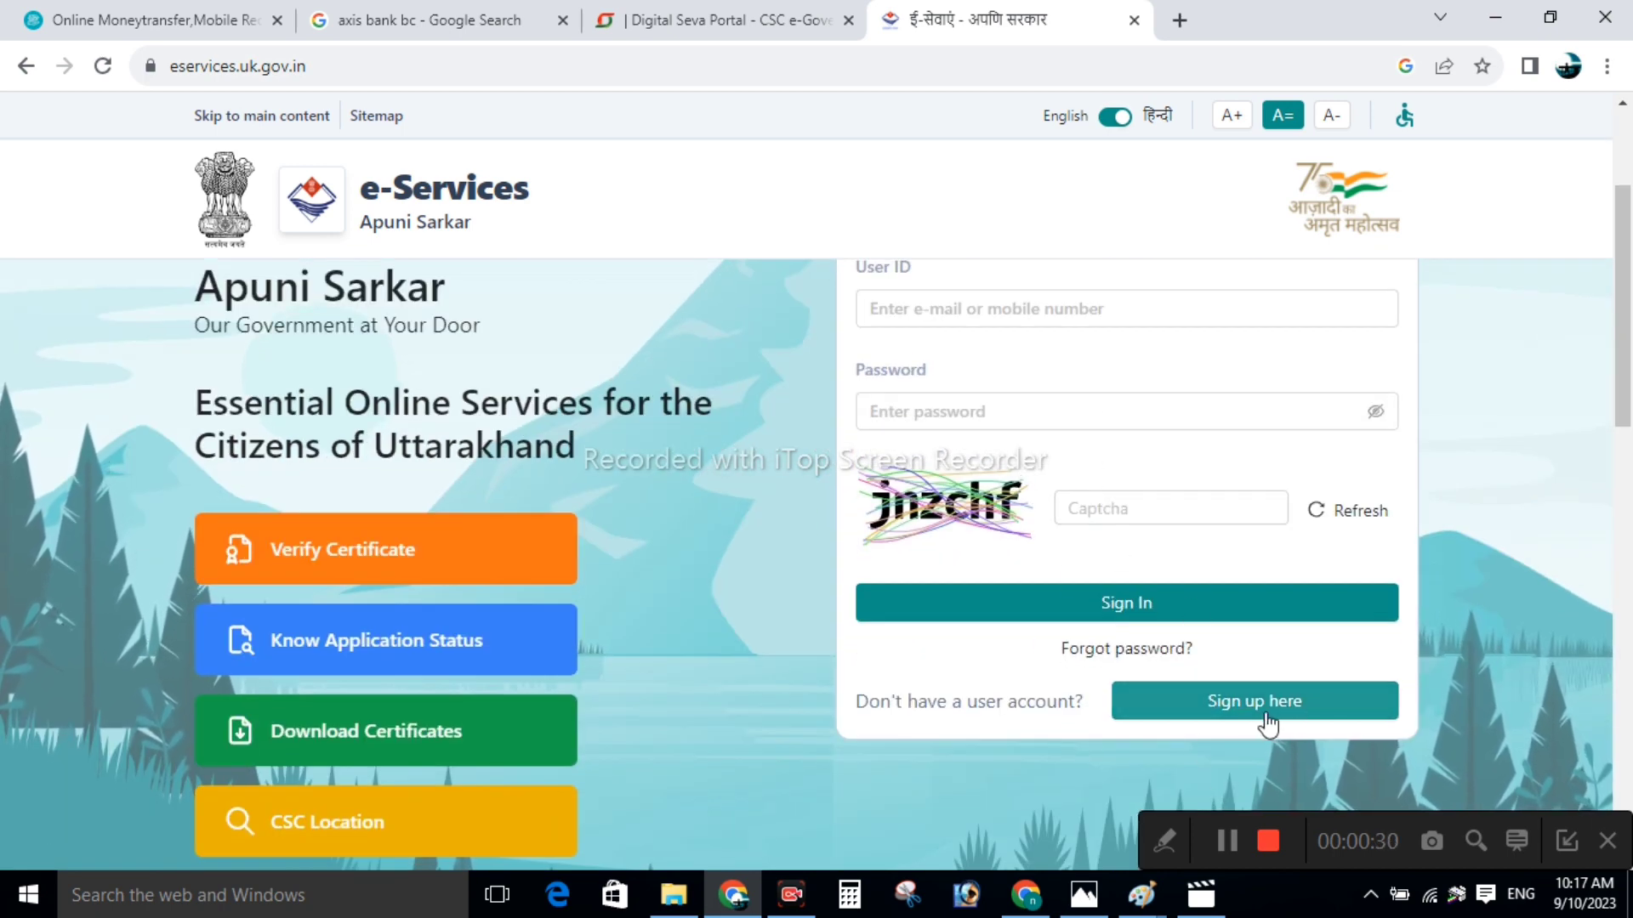
scroll(1178, 631, "up", 3)
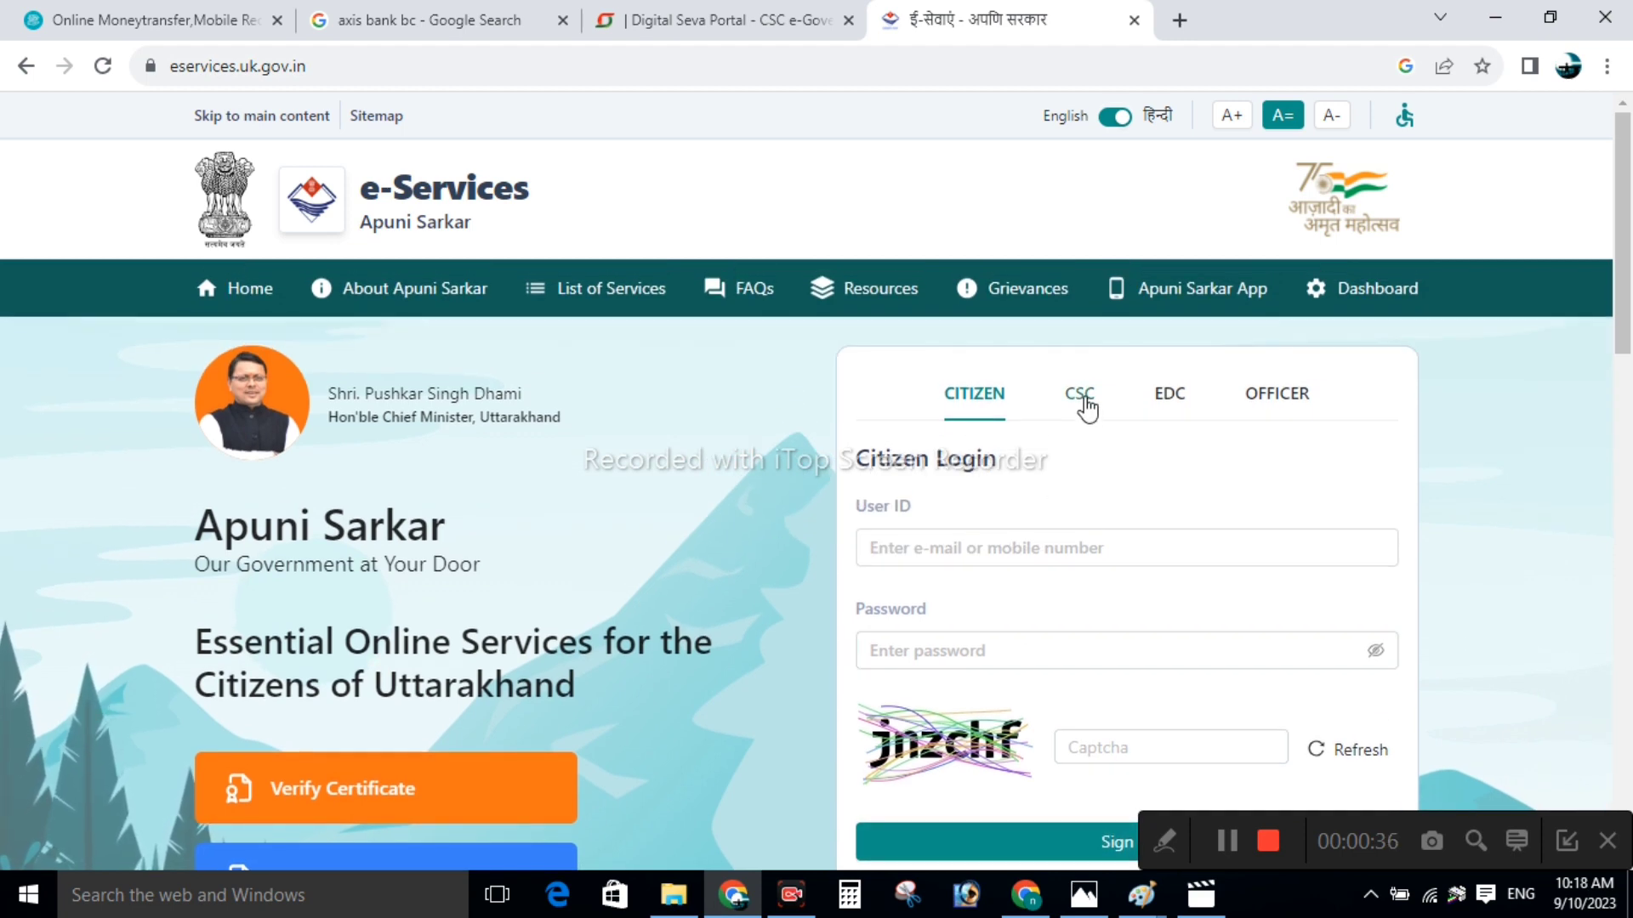
left_click(1080, 398)
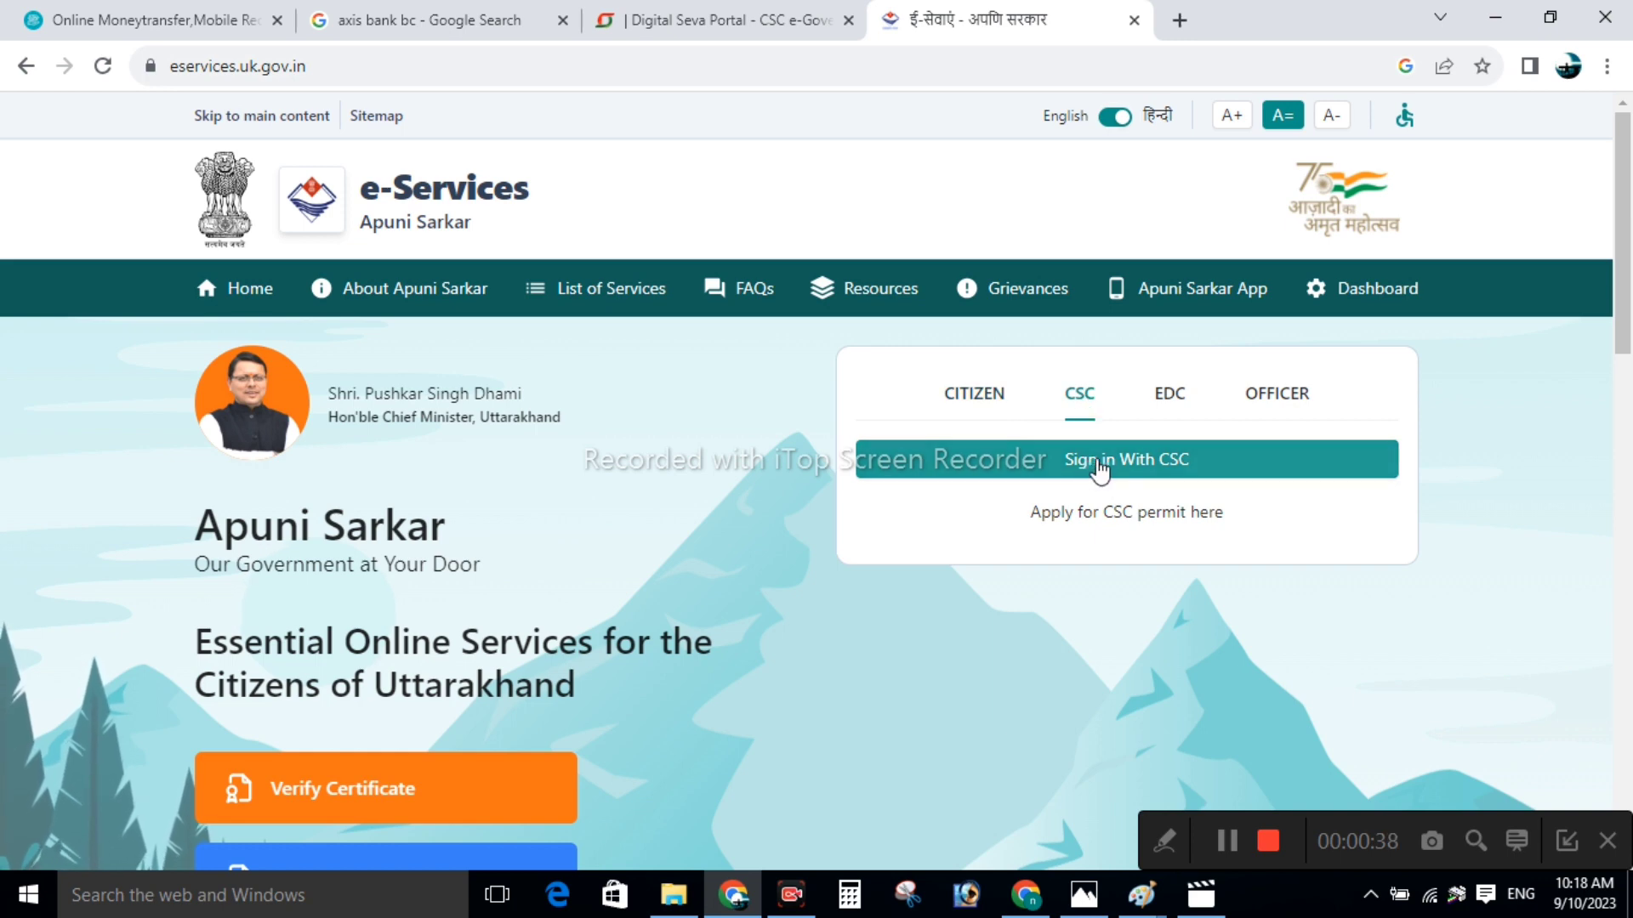
left_click(1099, 466)
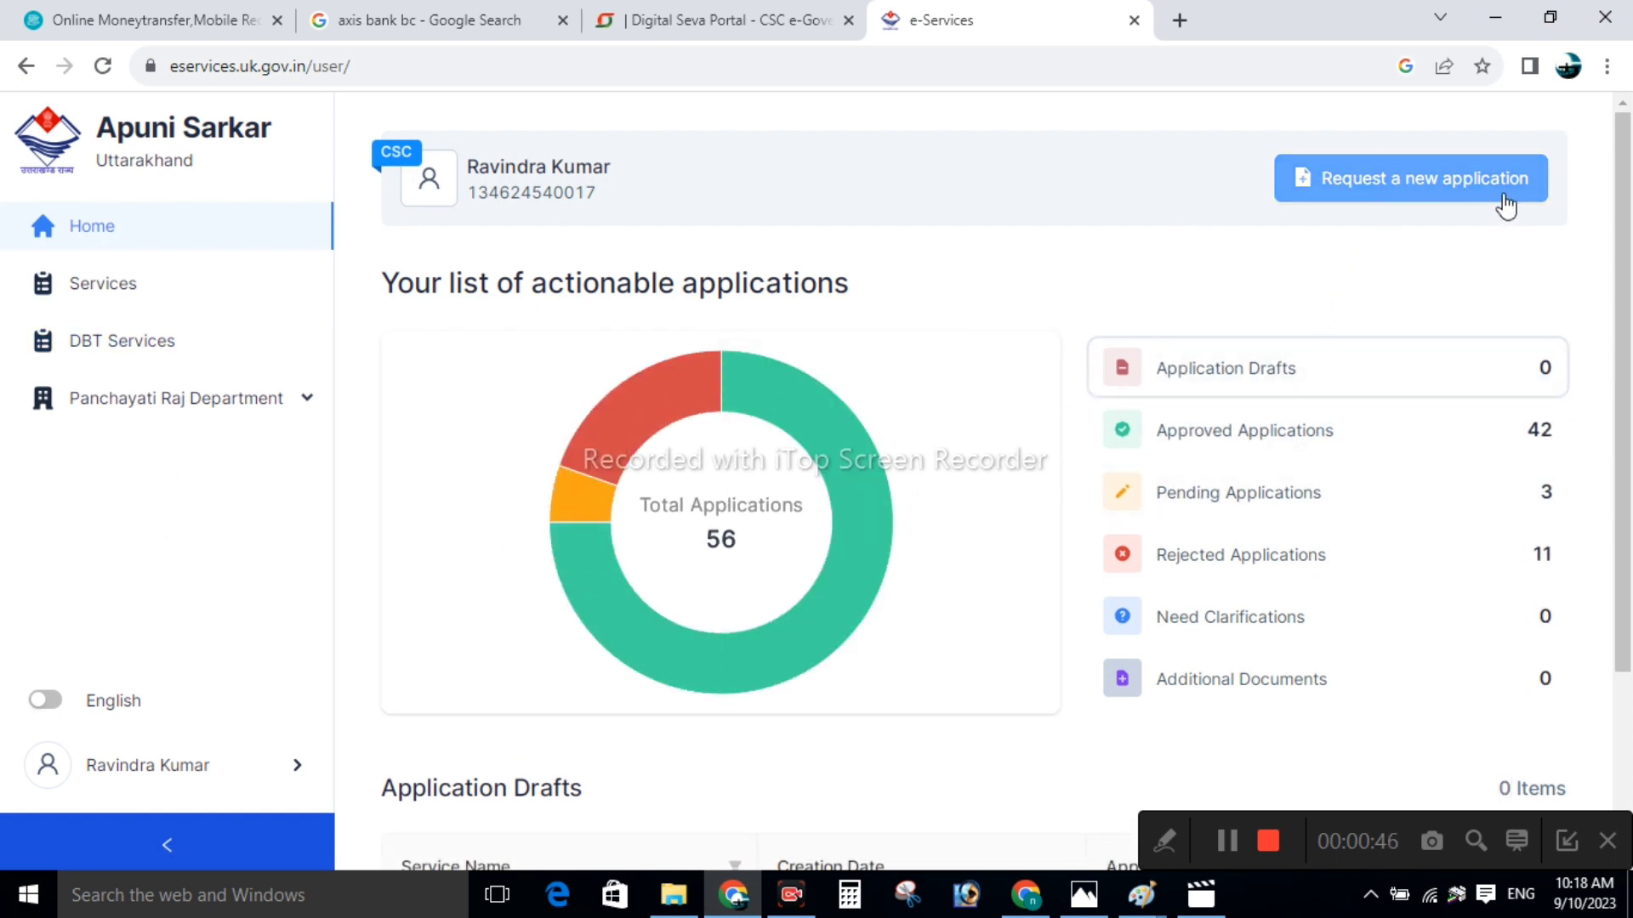
Request a new Revenue Department application for Character Certificate (General).
left_click(1463, 198)
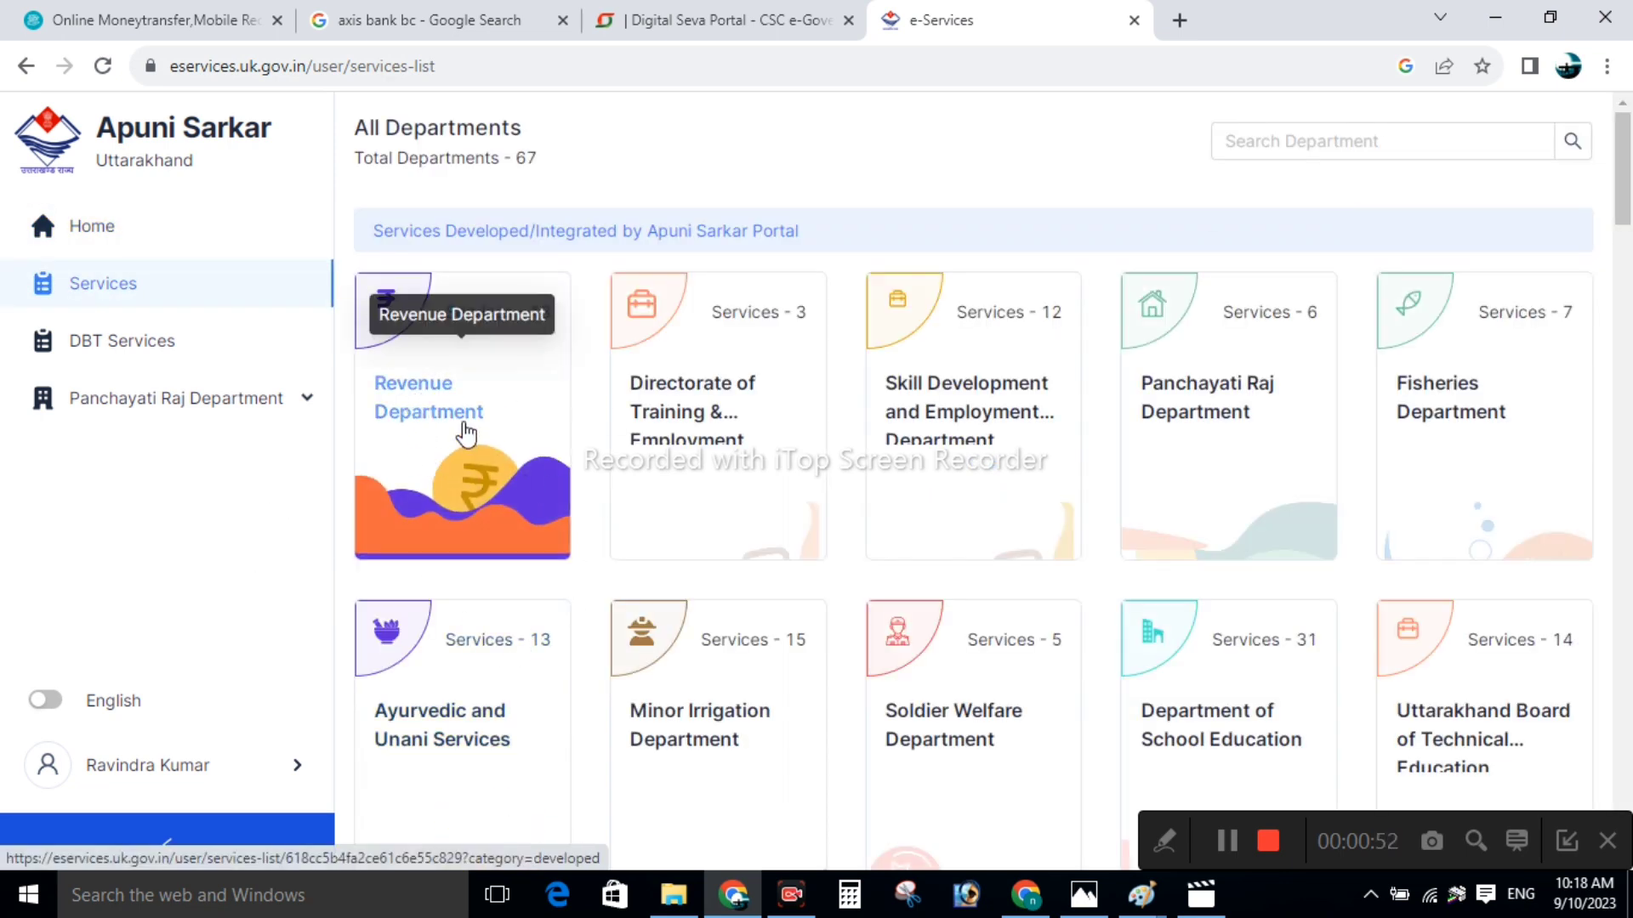
left_click(457, 419)
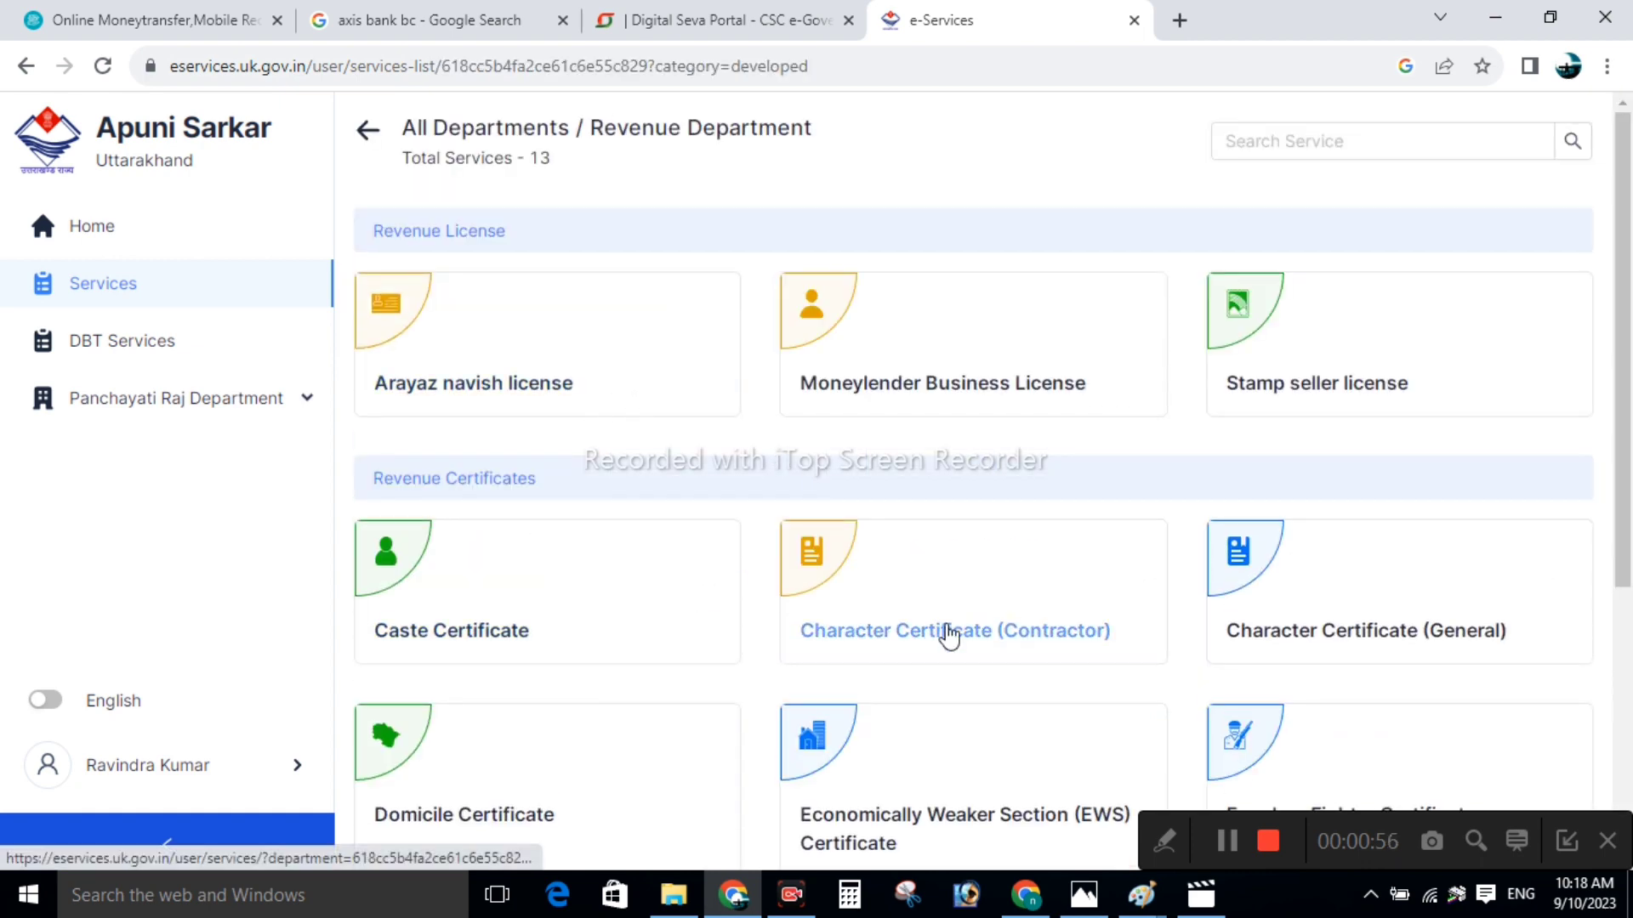
scroll(634, 610, "down", 1)
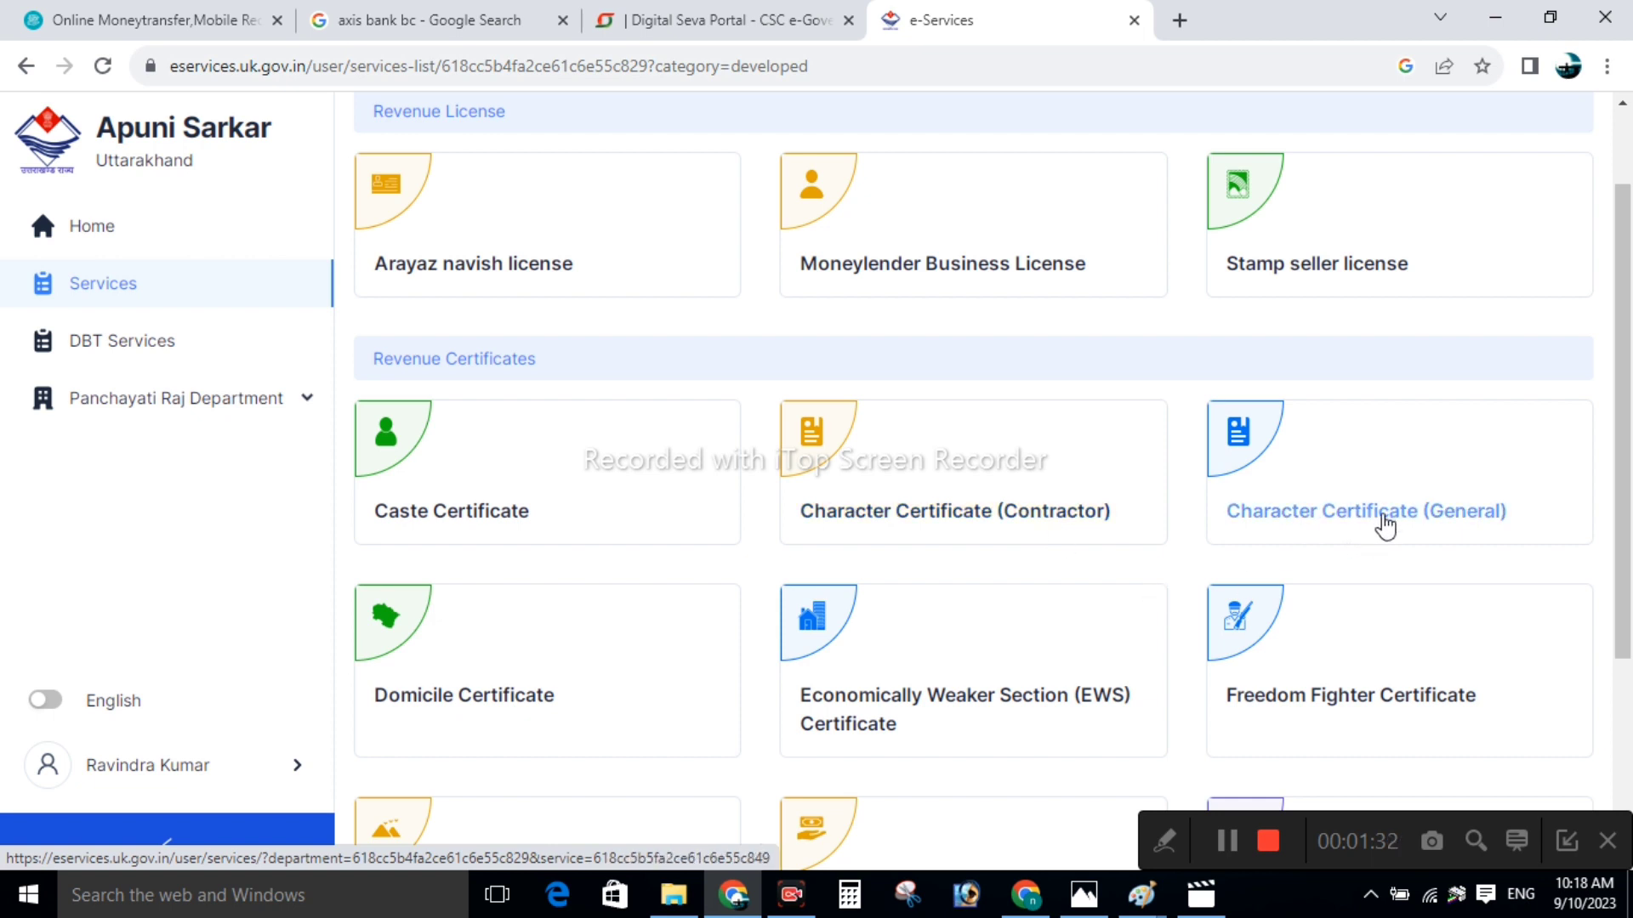
left_click(1381, 518)
scroll(612, 260, "down", 1)
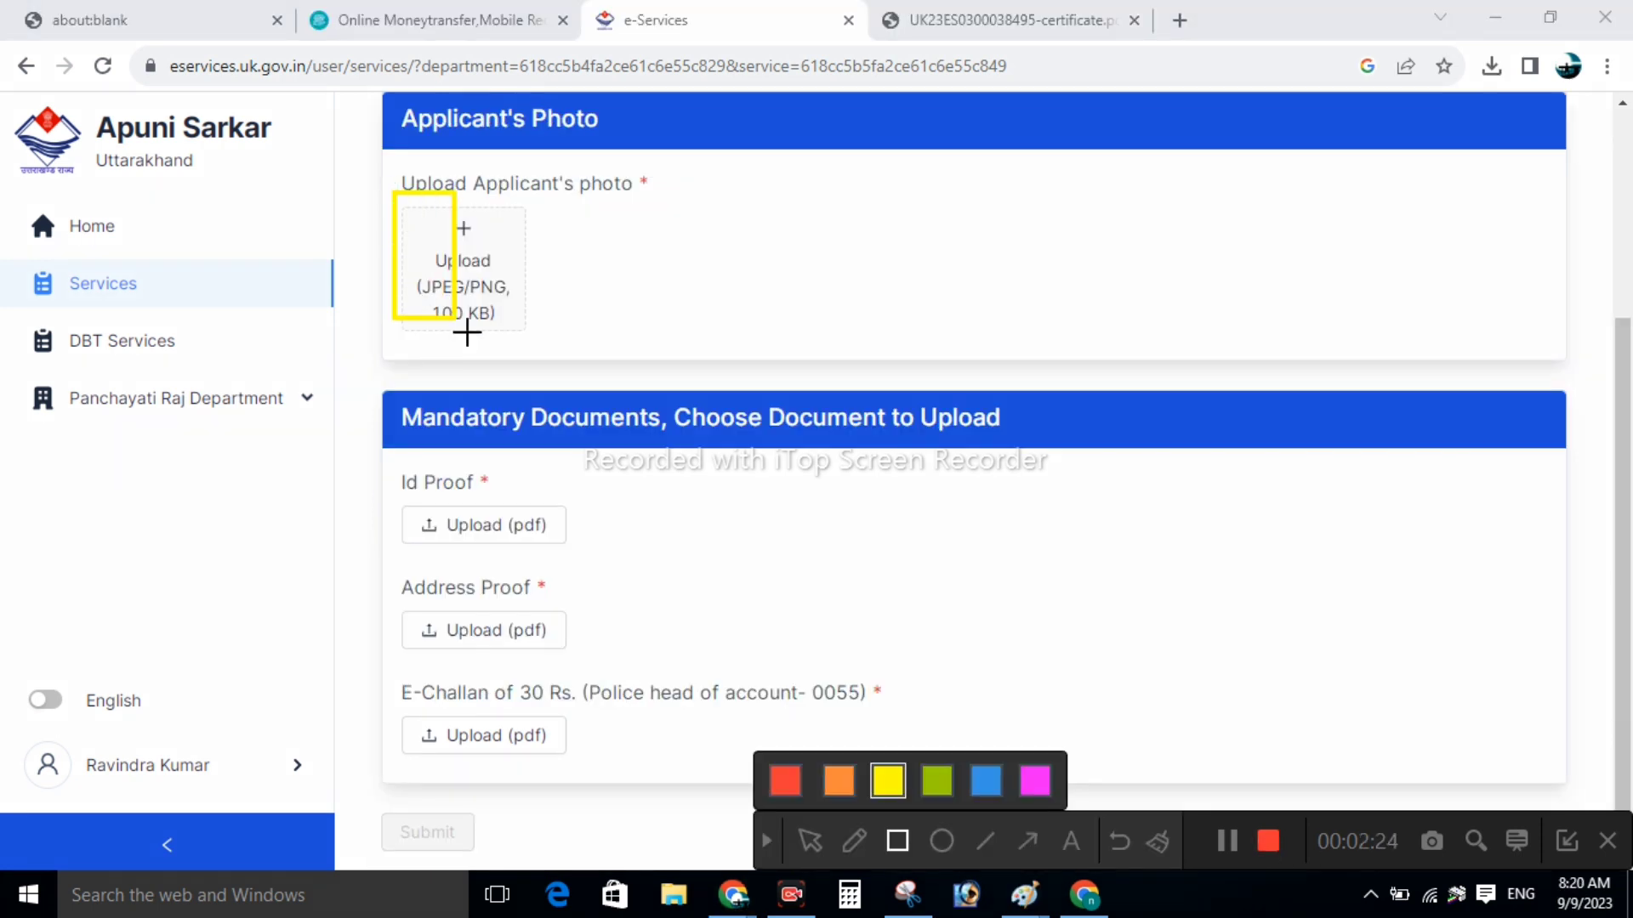
Review the photo, Id Proof, Address Proof and 30 Rs. E-Challan upload fields.
left_click_drag(466, 333, 532, 352)
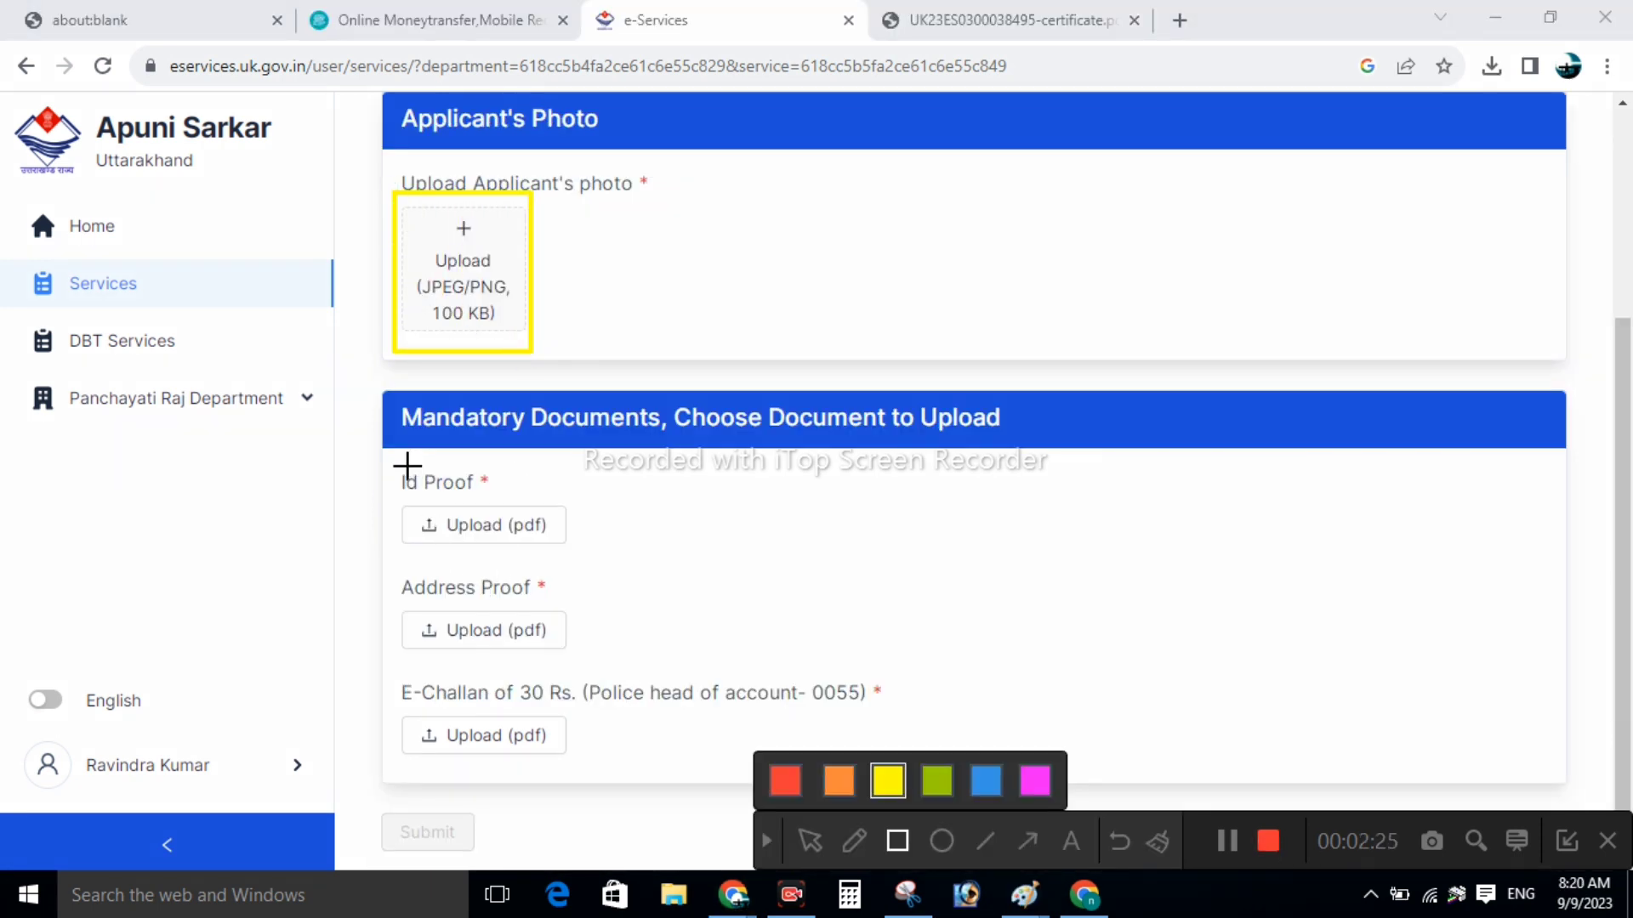
mouse_move(376, 467)
left_mouse_down()
mouse_move(547, 564)
mouse_move(589, 546)
left_mouse_up()
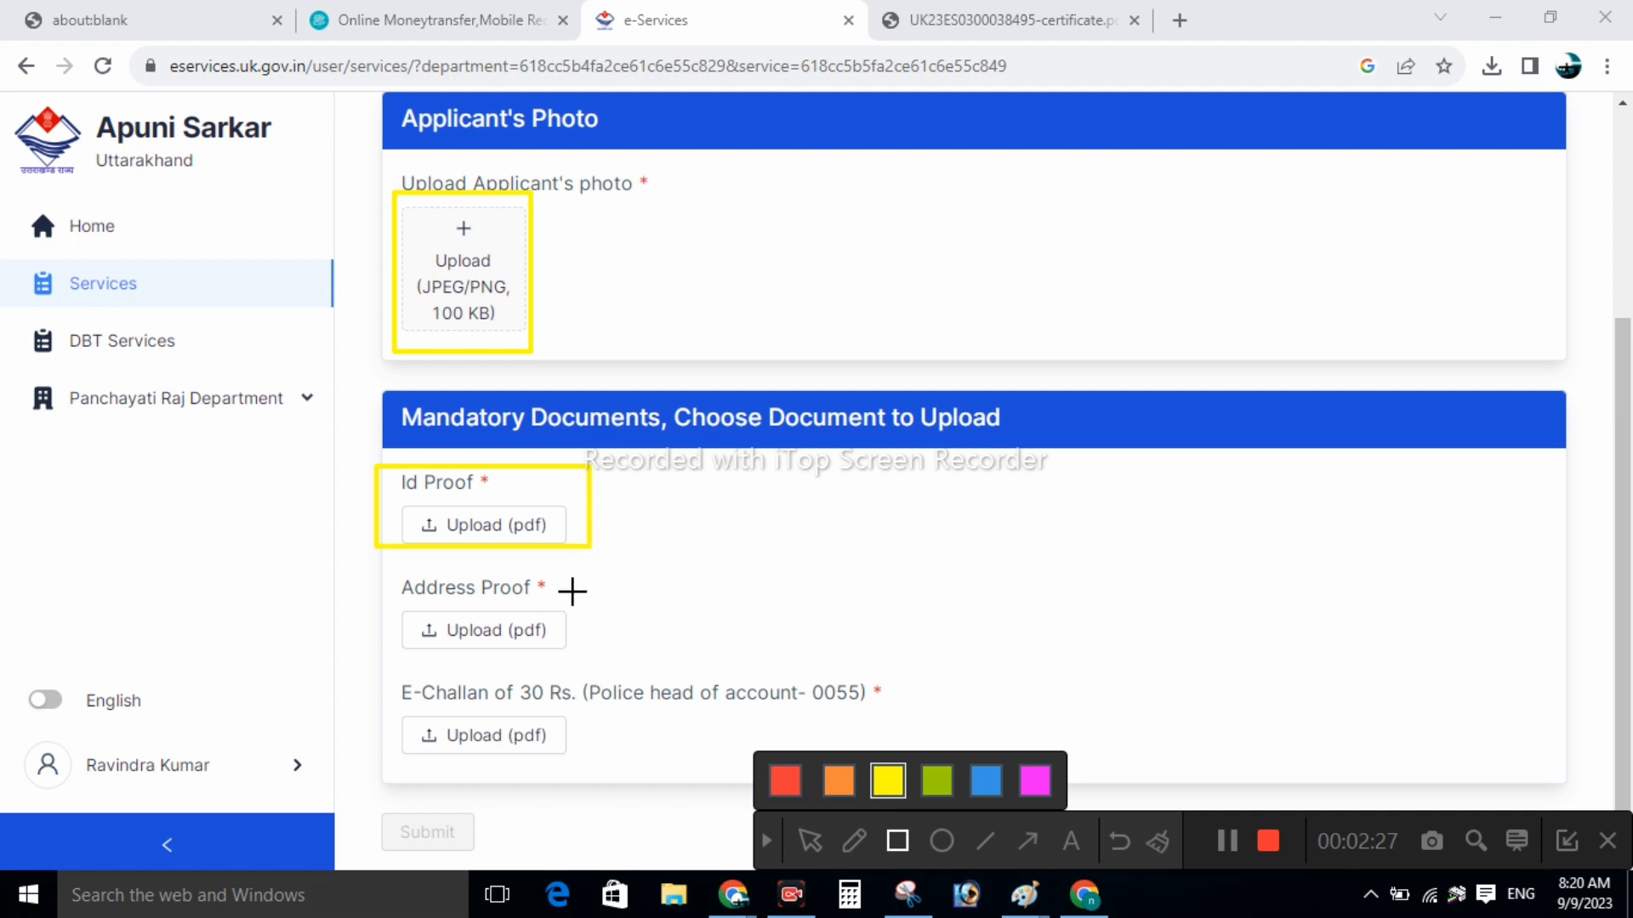
mouse_move(392, 572)
left_mouse_down()
mouse_move(394, 604)
mouse_move(567, 659)
mouse_move(599, 649)
left_mouse_up()
mouse_move(393, 676)
left_mouse_down()
mouse_move(411, 714)
mouse_move(611, 766)
left_mouse_up()
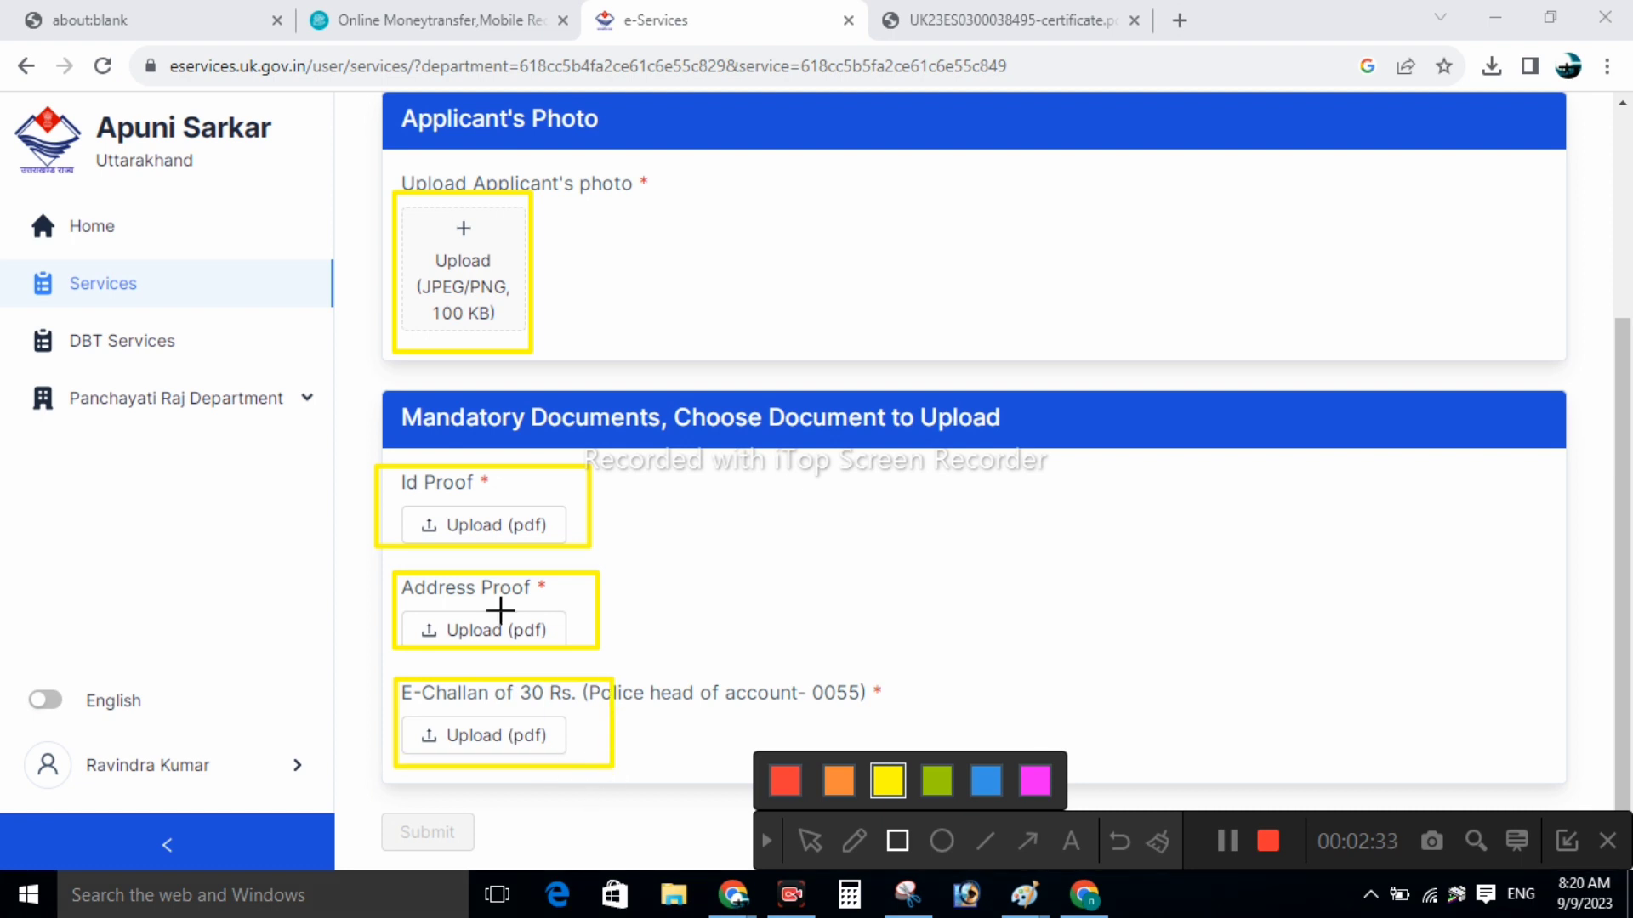
mouse_move(390, 690)
left_mouse_down()
mouse_move(515, 766)
mouse_move(610, 769)
left_mouse_up()
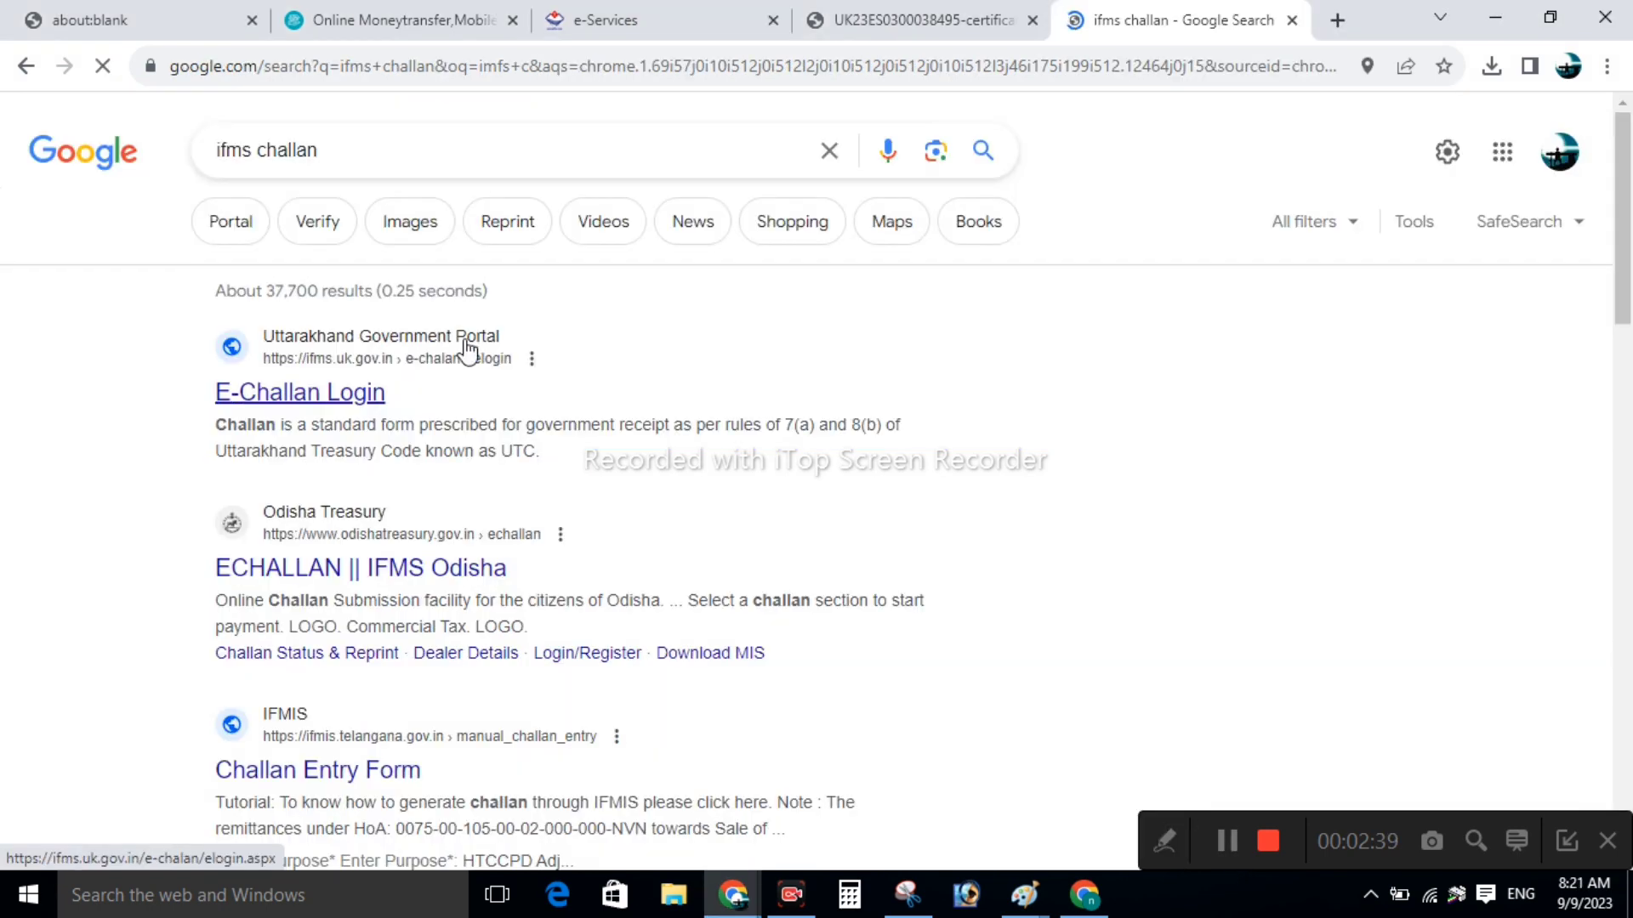
Open the ifms.uk.gov.in E-Challan Login site and start creating a new E-Challan user.
left_click(391, 167)
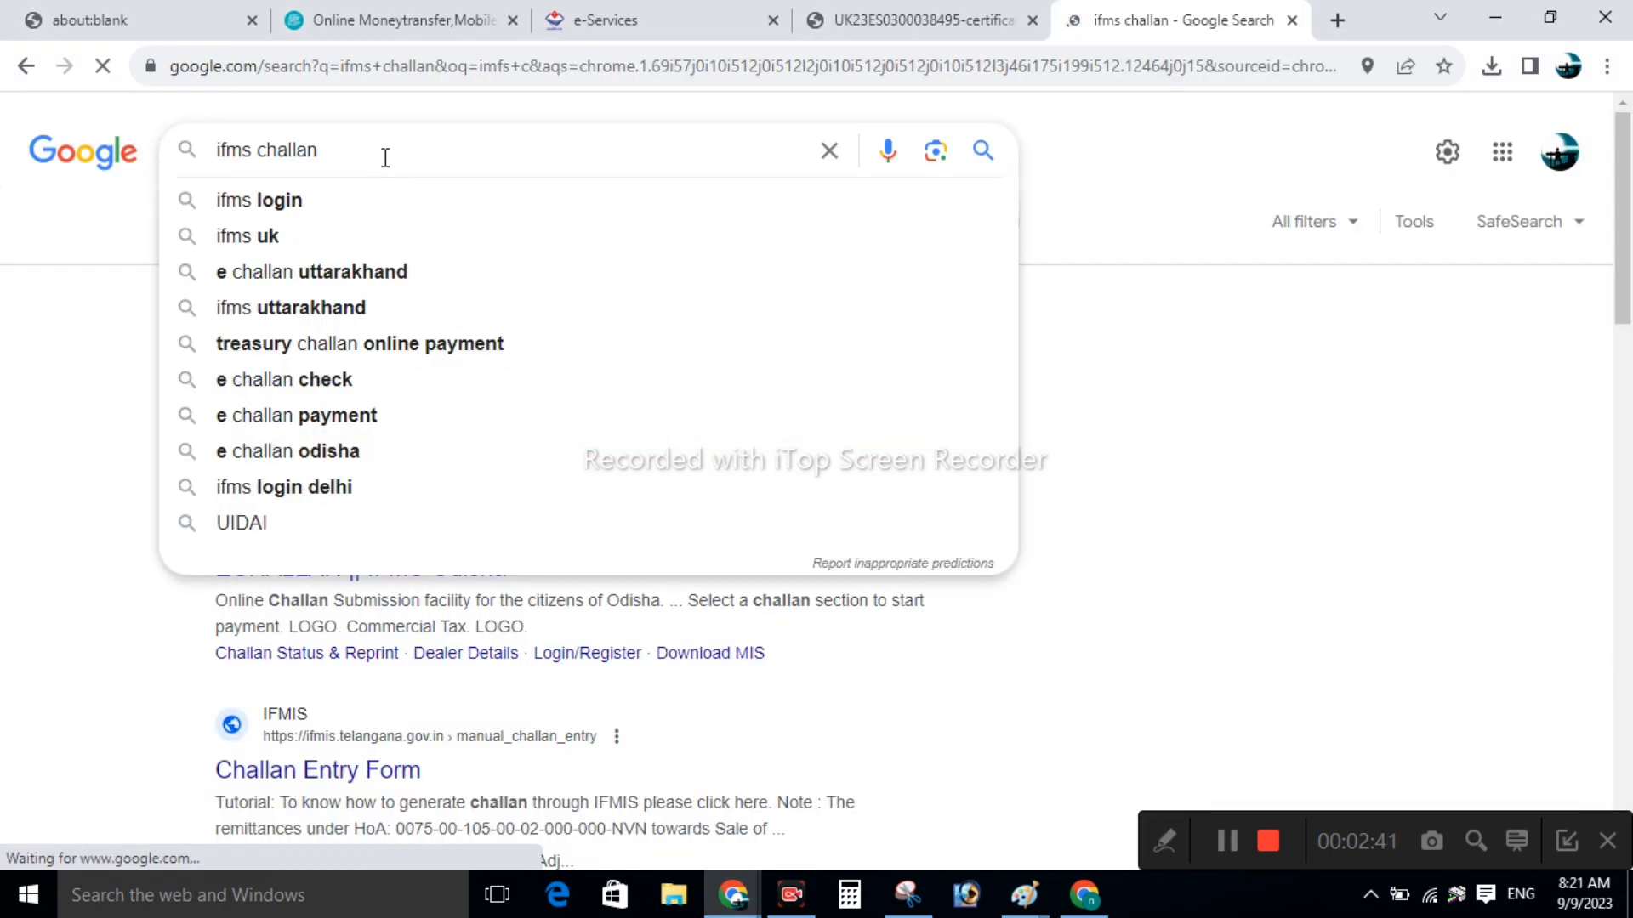
left_click(1150, 357)
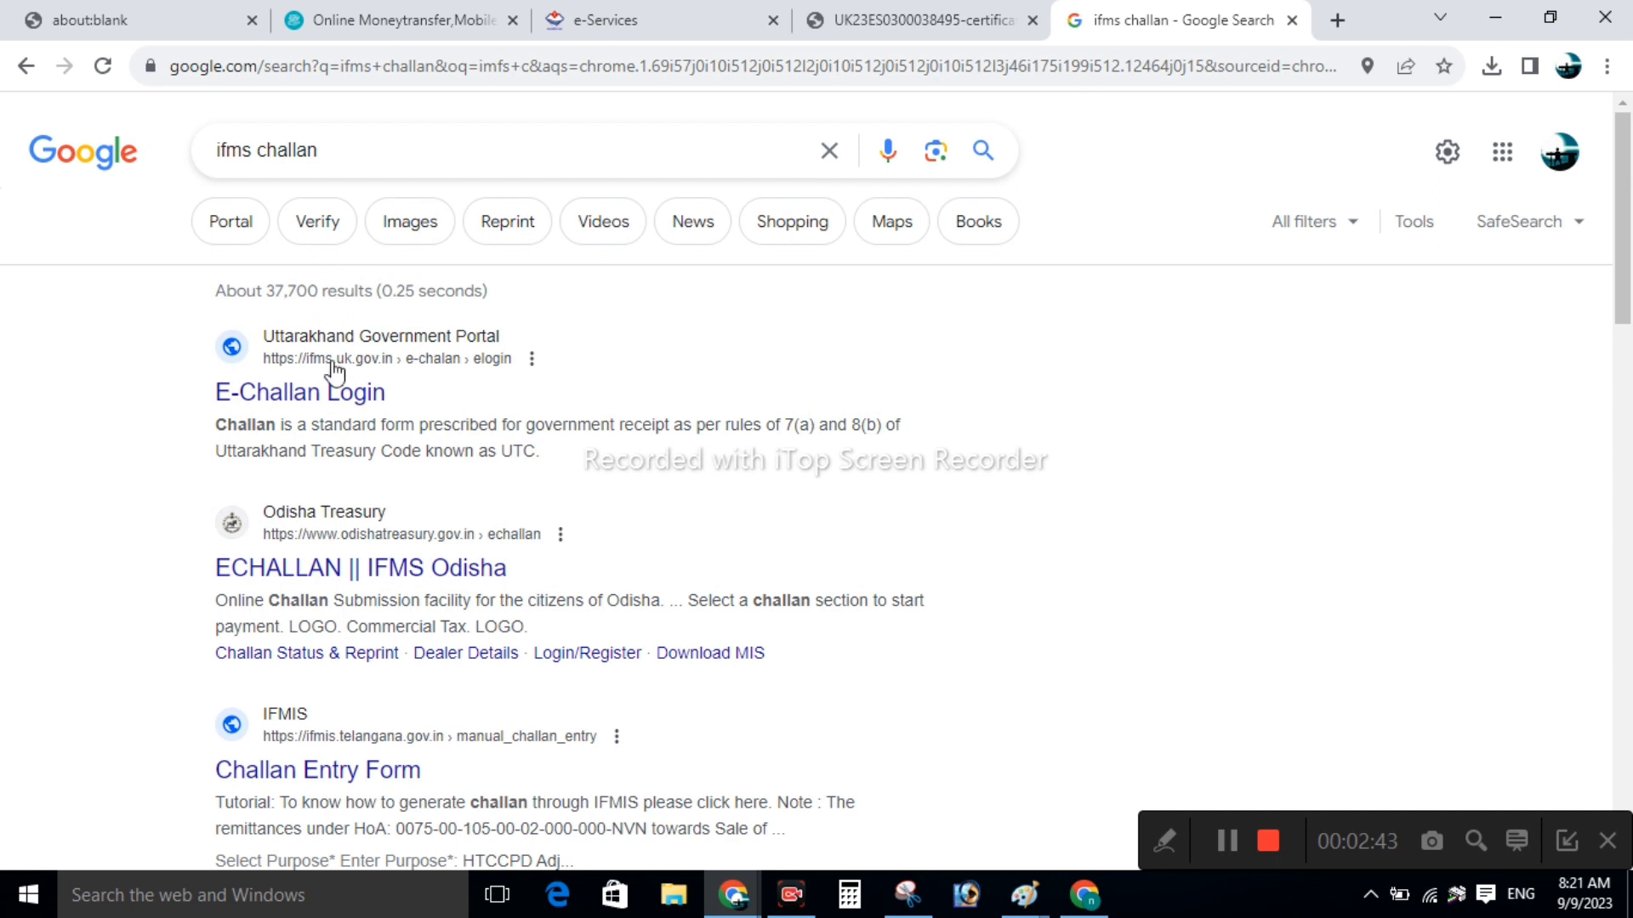
left_click(287, 405)
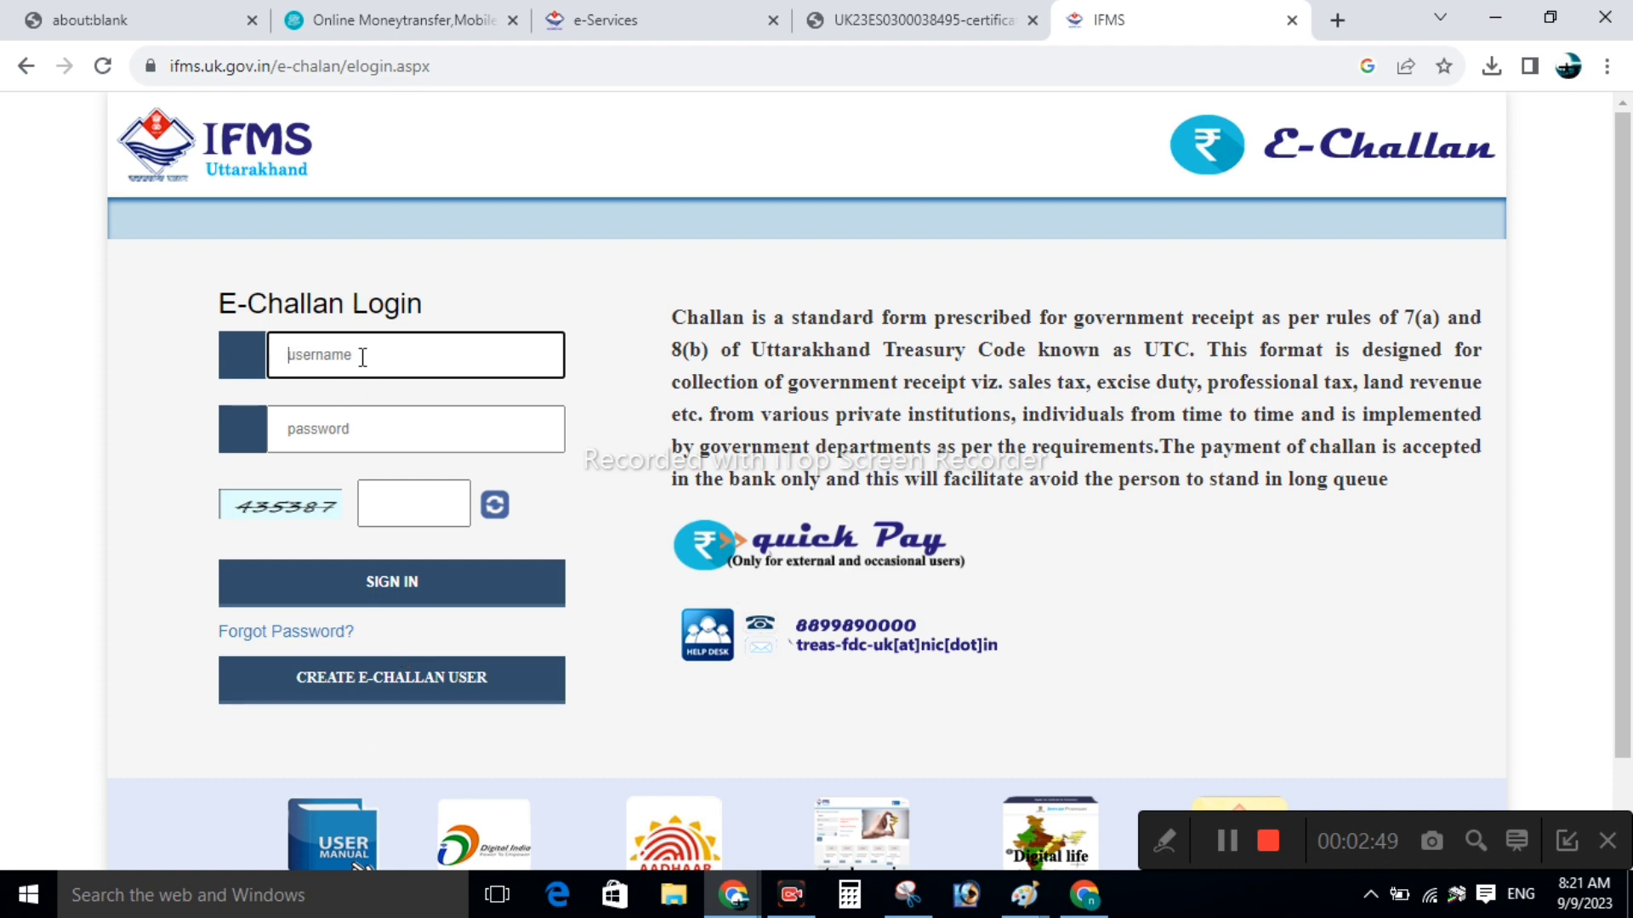
left_click(384, 678)
left_click(650, 308)
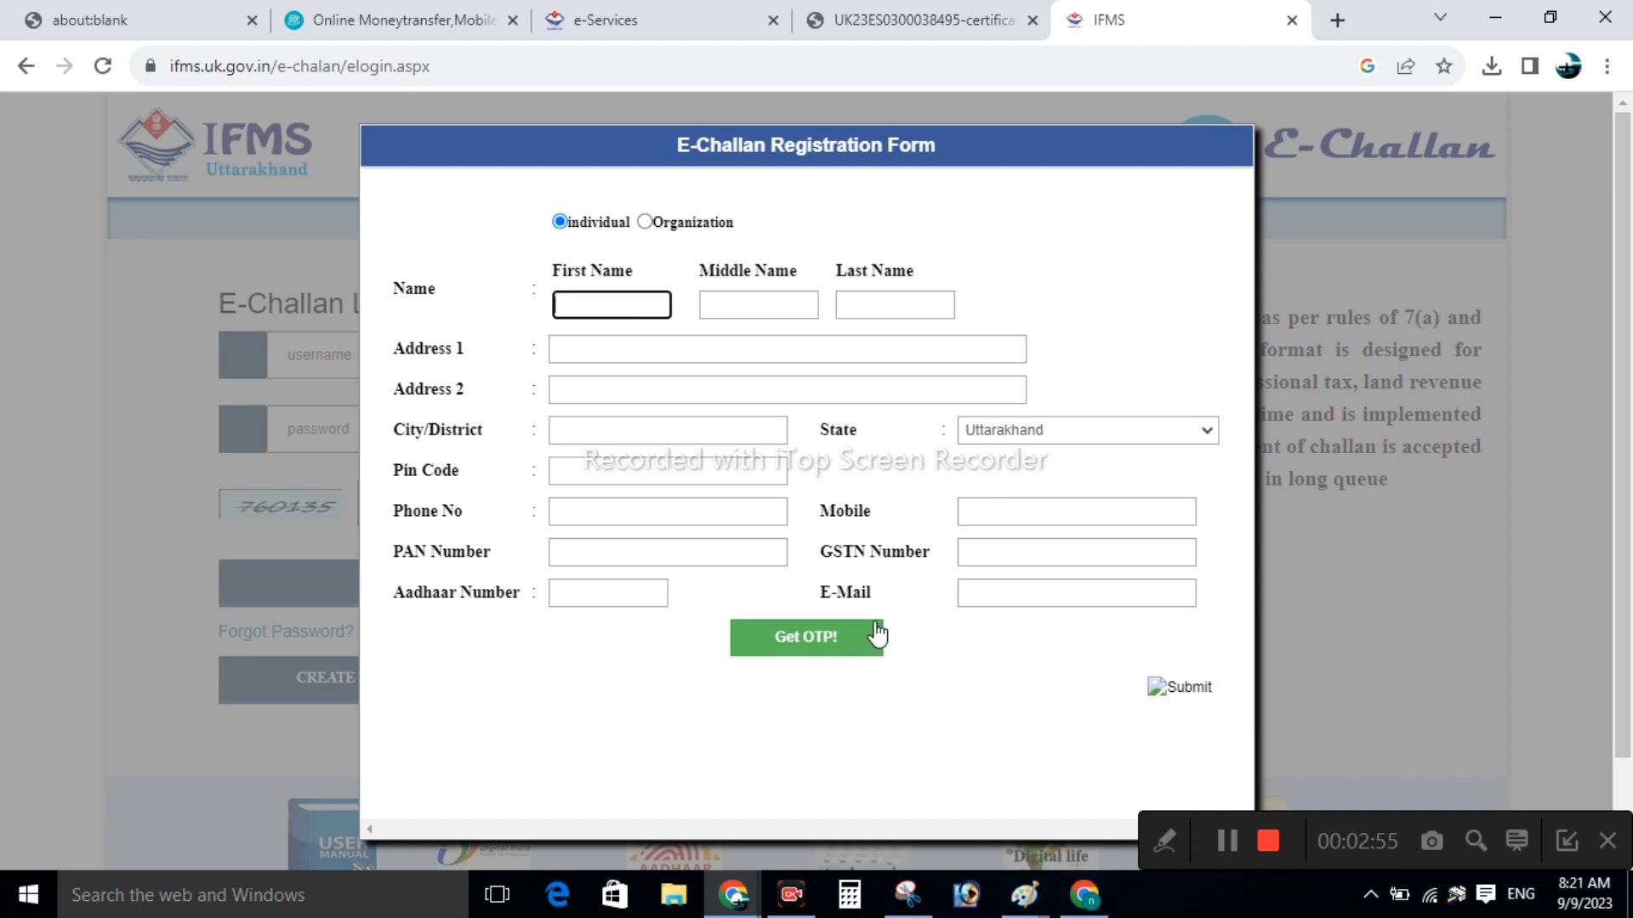
left_click(1175, 833)
Close the E-Challan Registration Form.
left_click(899, 838)
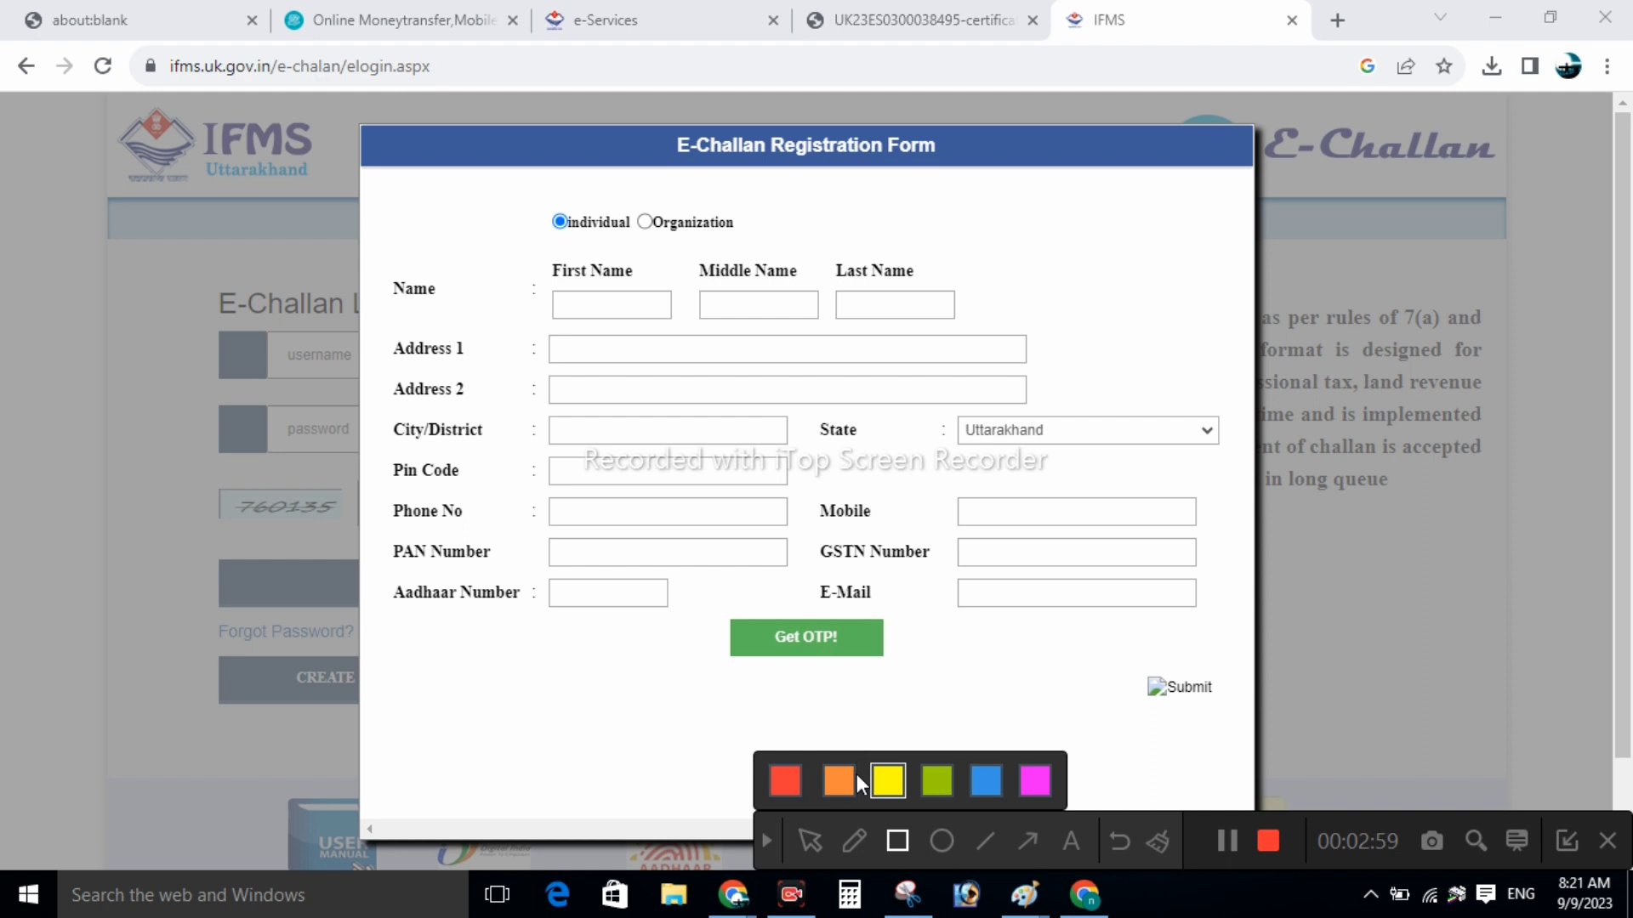
left_click(840, 779)
mouse_move(482, 216)
left_mouse_down()
mouse_move(947, 612)
mouse_move(1170, 678)
mouse_move(1214, 727)
left_mouse_up()
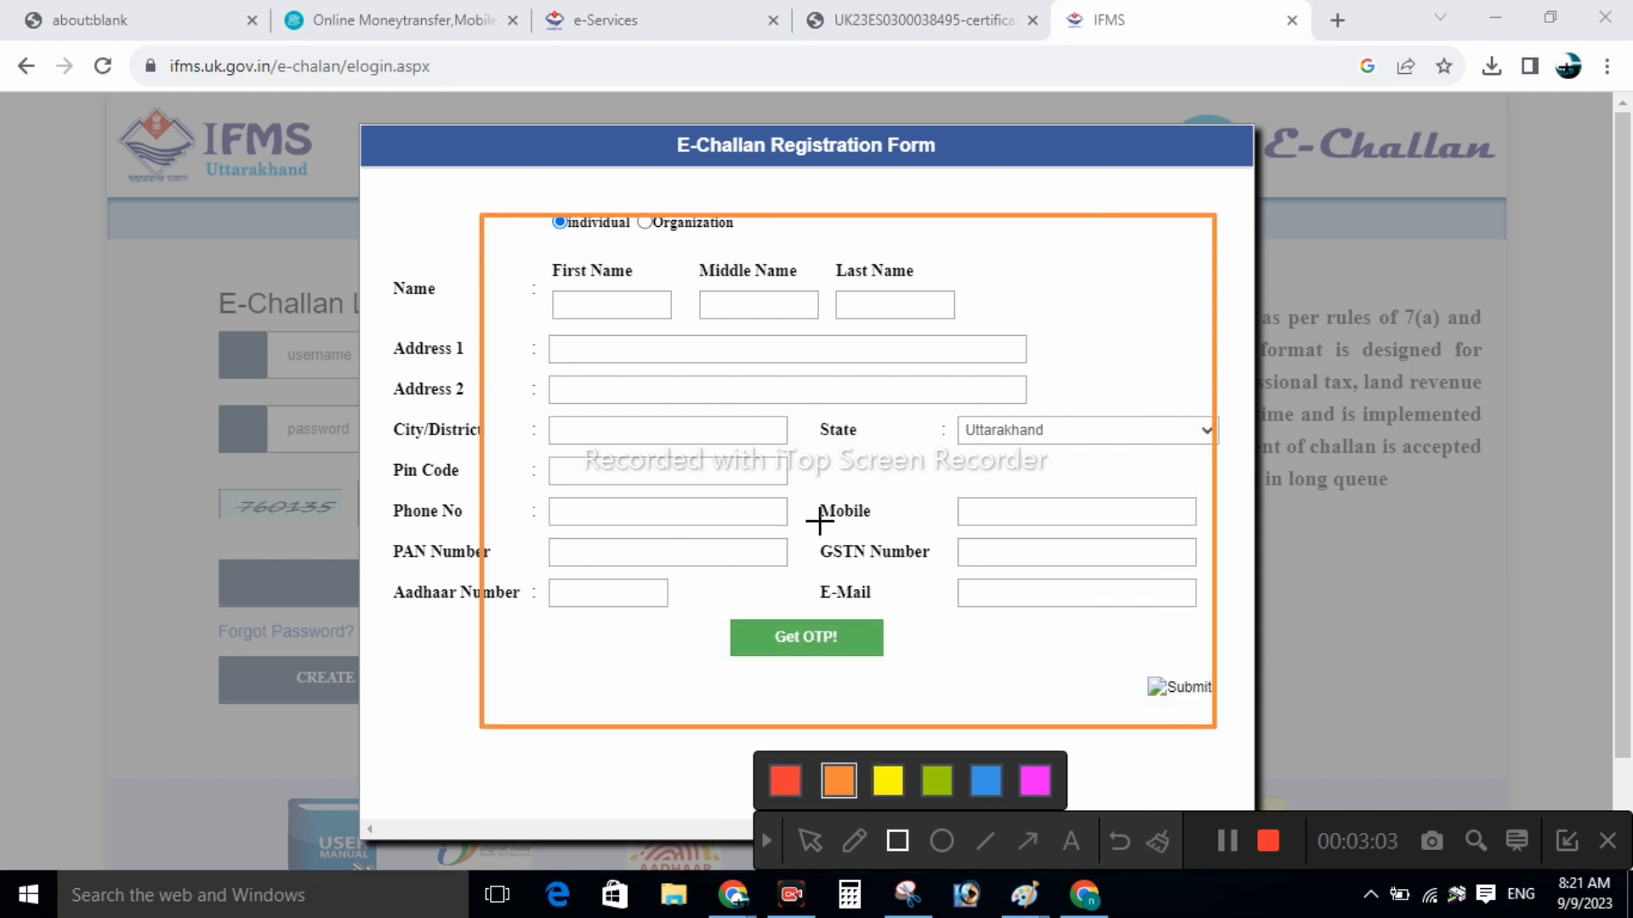
left_click_drag(706, 595, 922, 680)
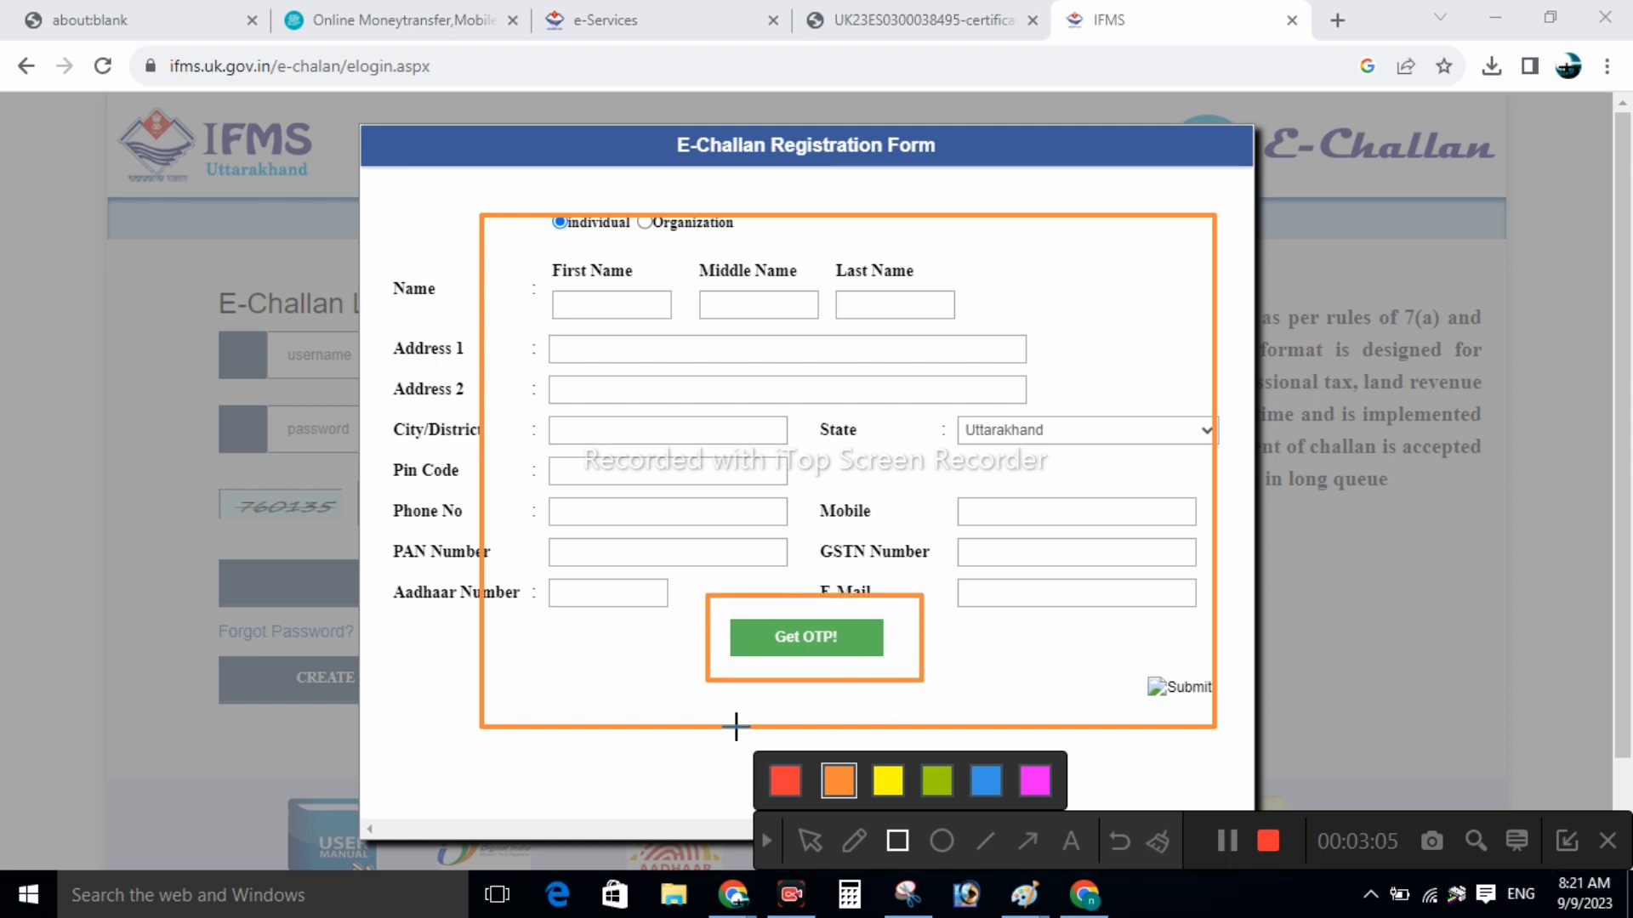
mouse_move(1127, 640)
left_mouse_down()
mouse_move(1210, 739)
mouse_move(1230, 740)
left_mouse_up()
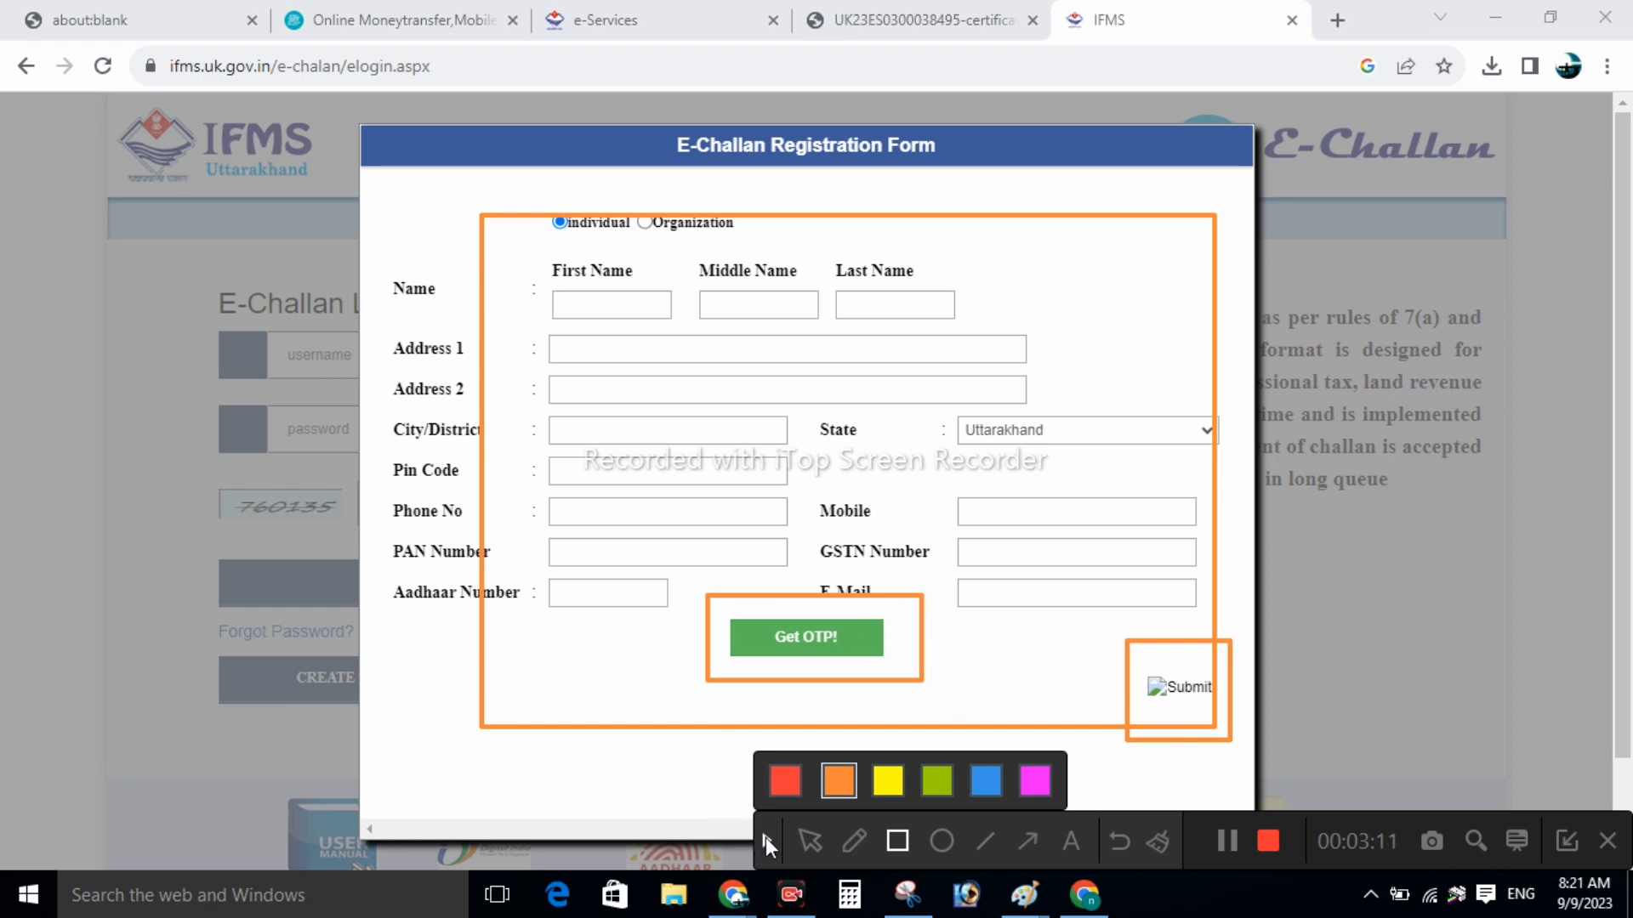
left_click(768, 842)
scroll(1223, 662, "down", 1)
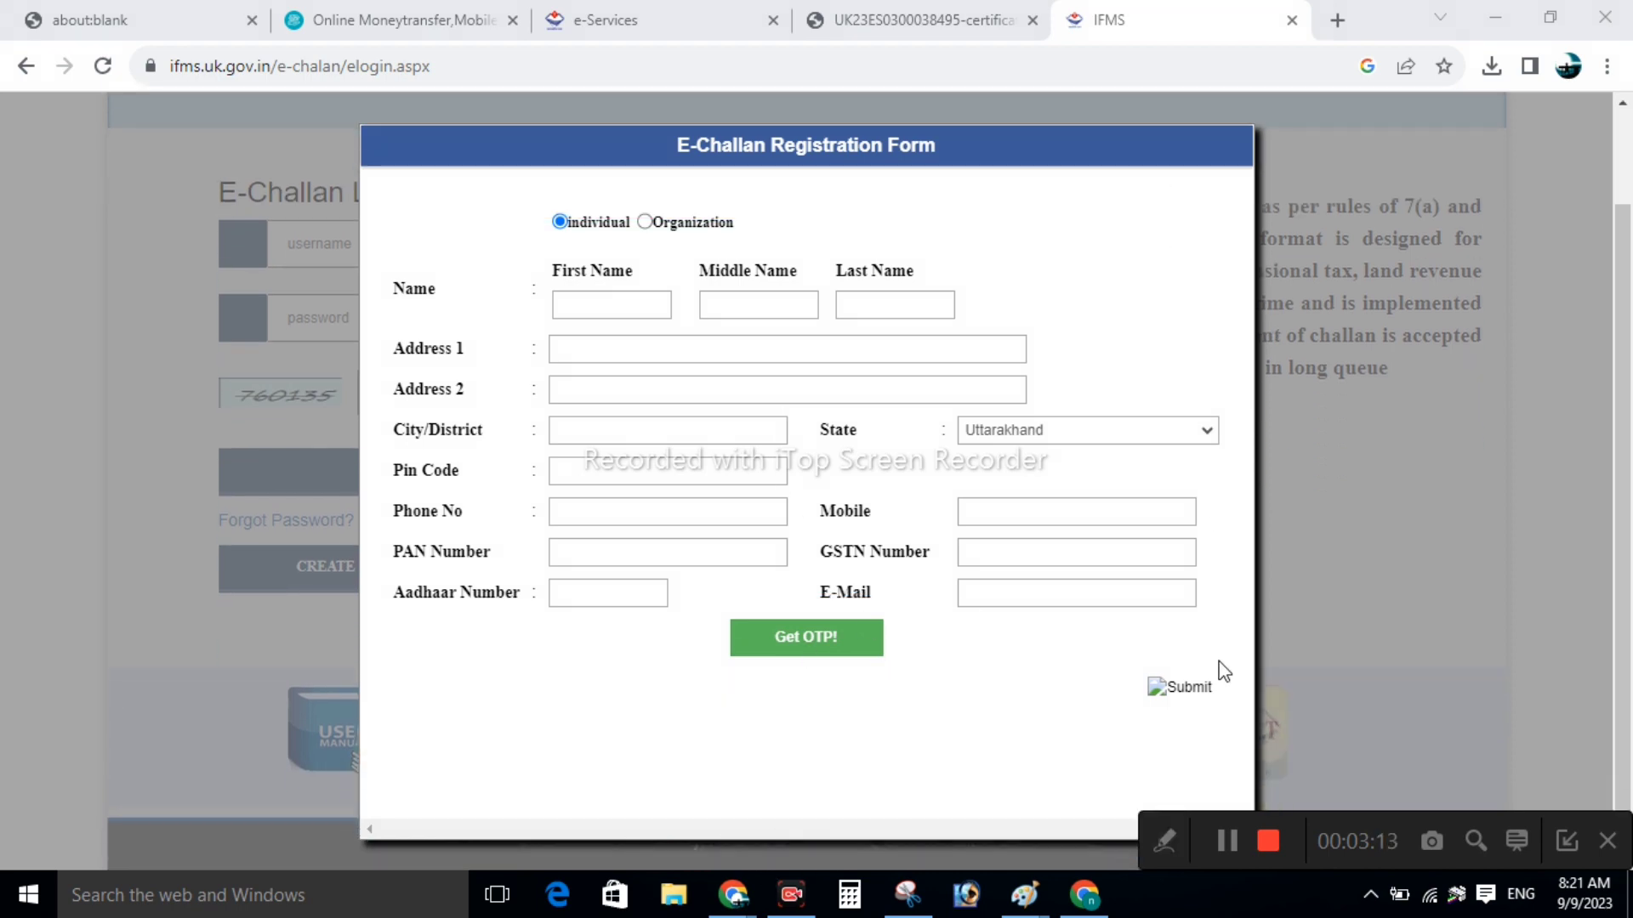
left_click(1220, 844)
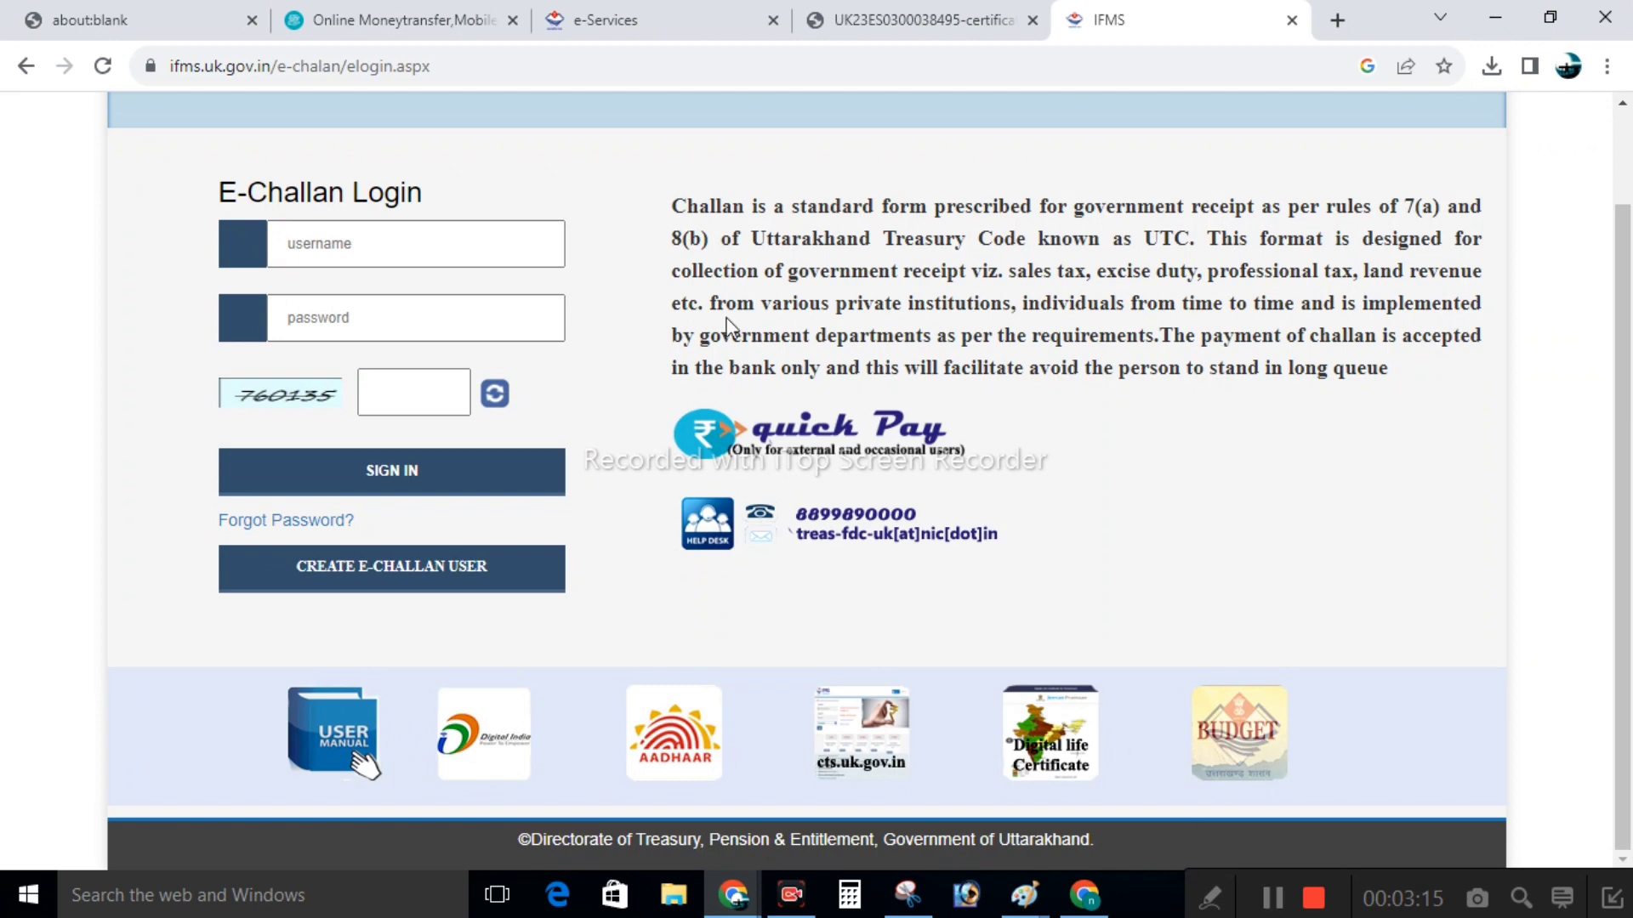
Enter the login username, password and captcha on the E-Challan login panel.
left_click(480, 244)
left_click(483, 317)
left_click(451, 376)
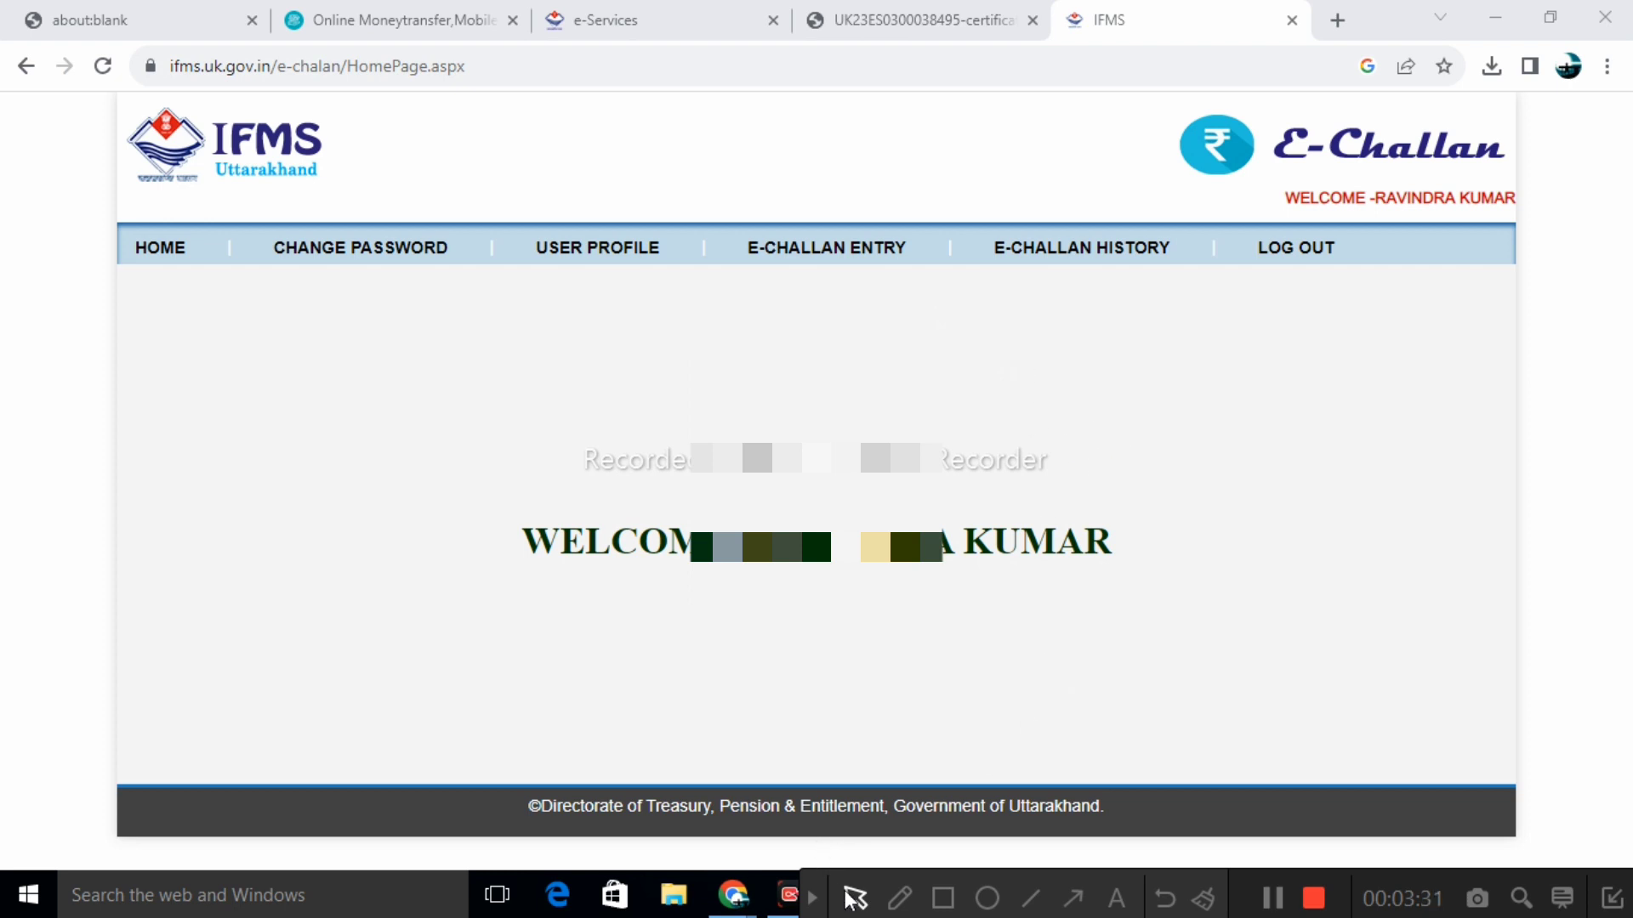
Start an e-challan entry for Director General Police with service 0055-Police.
left_click(942, 897)
mouse_move(736, 213)
left_mouse_down()
mouse_move(750, 260)
mouse_move(922, 286)
left_mouse_up()
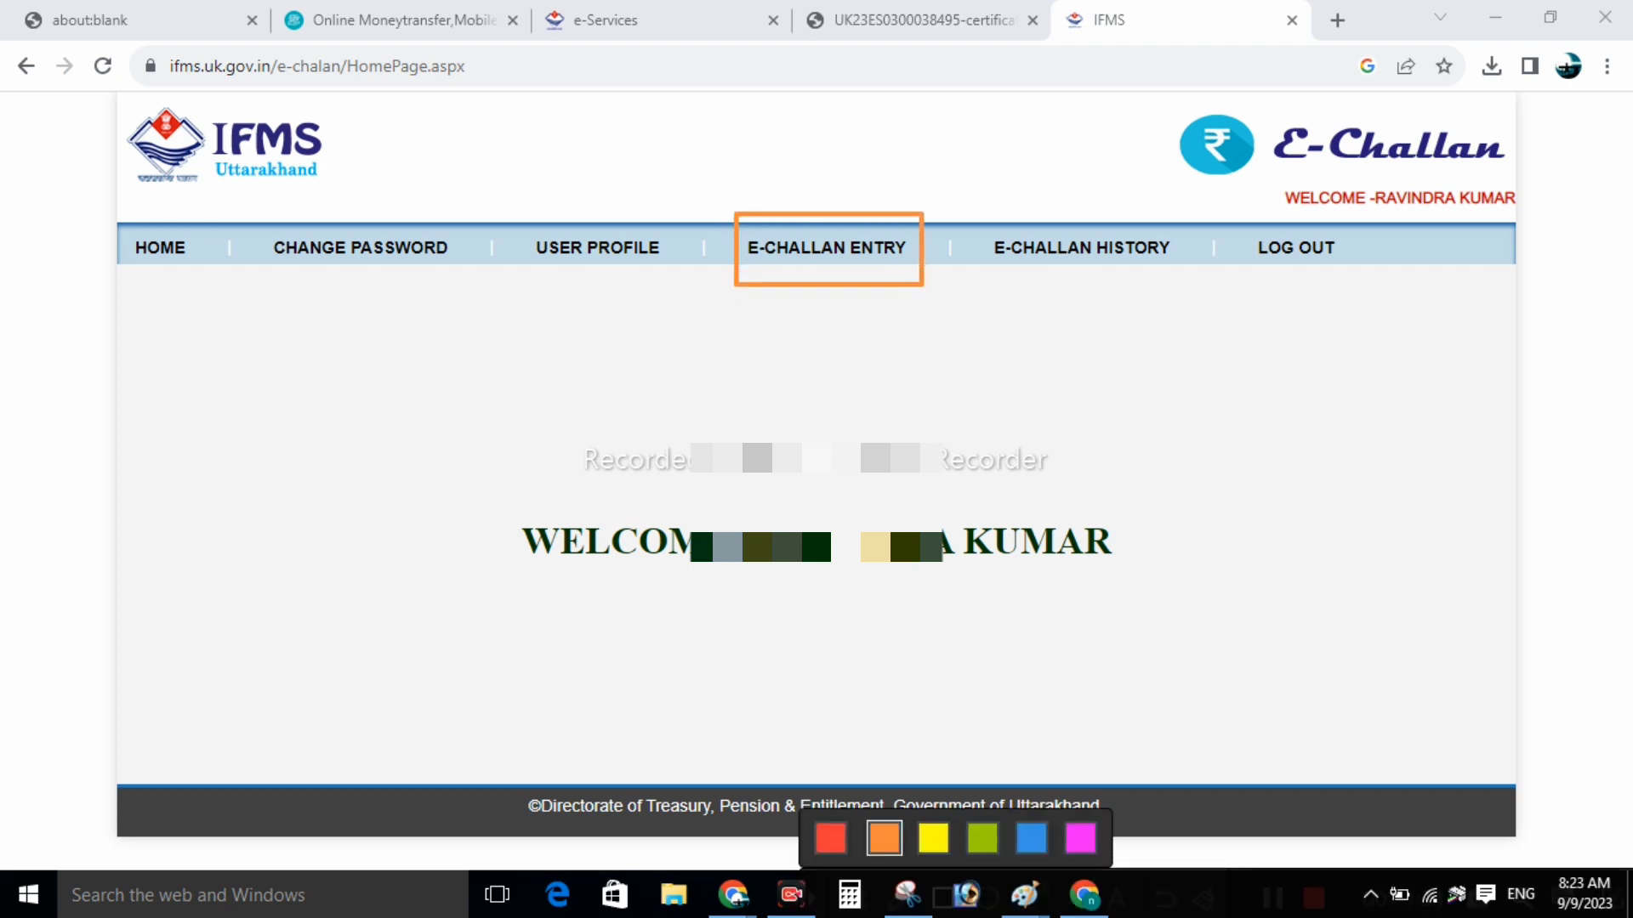
mouse_move(840, 903)
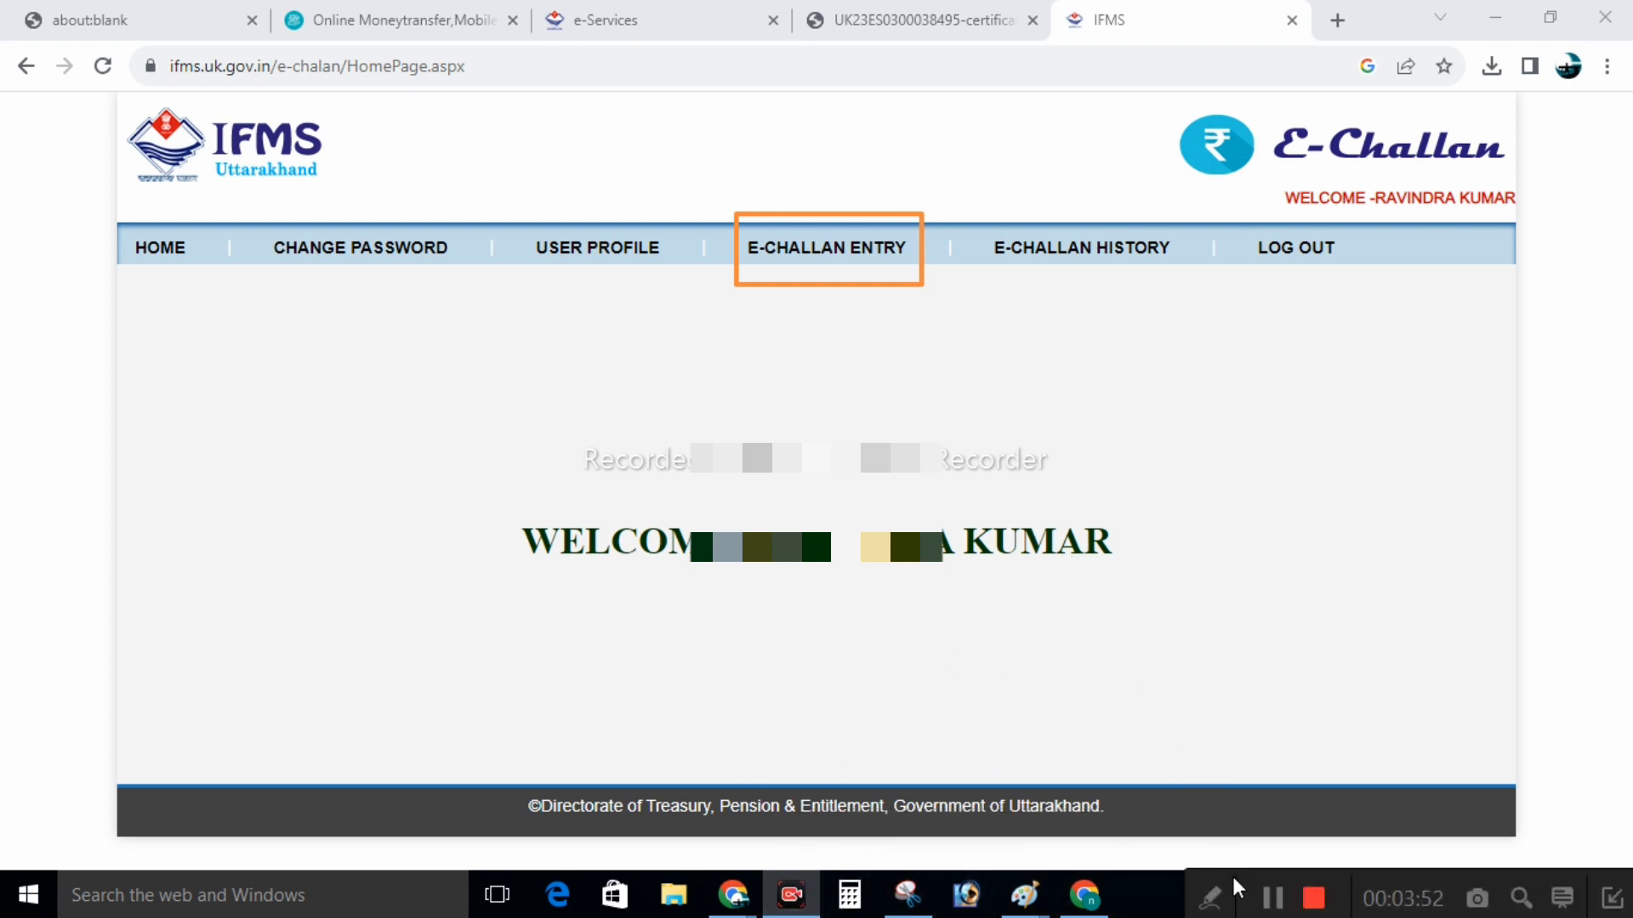
left_click(824, 248)
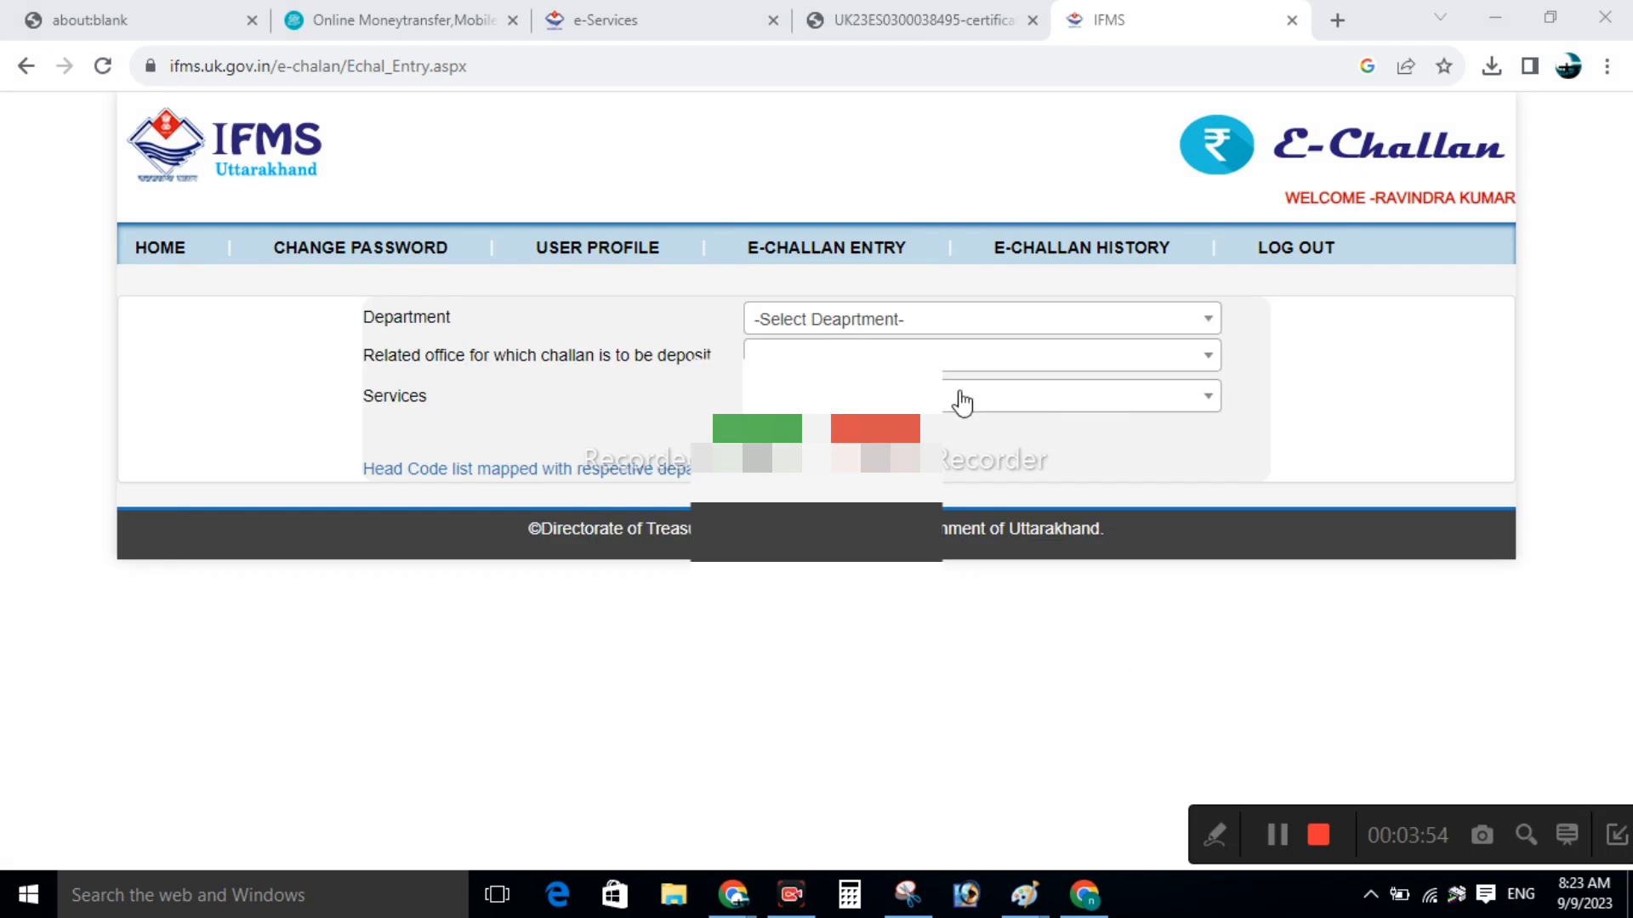
left_click(919, 321)
scroll(952, 721, "down", 4)
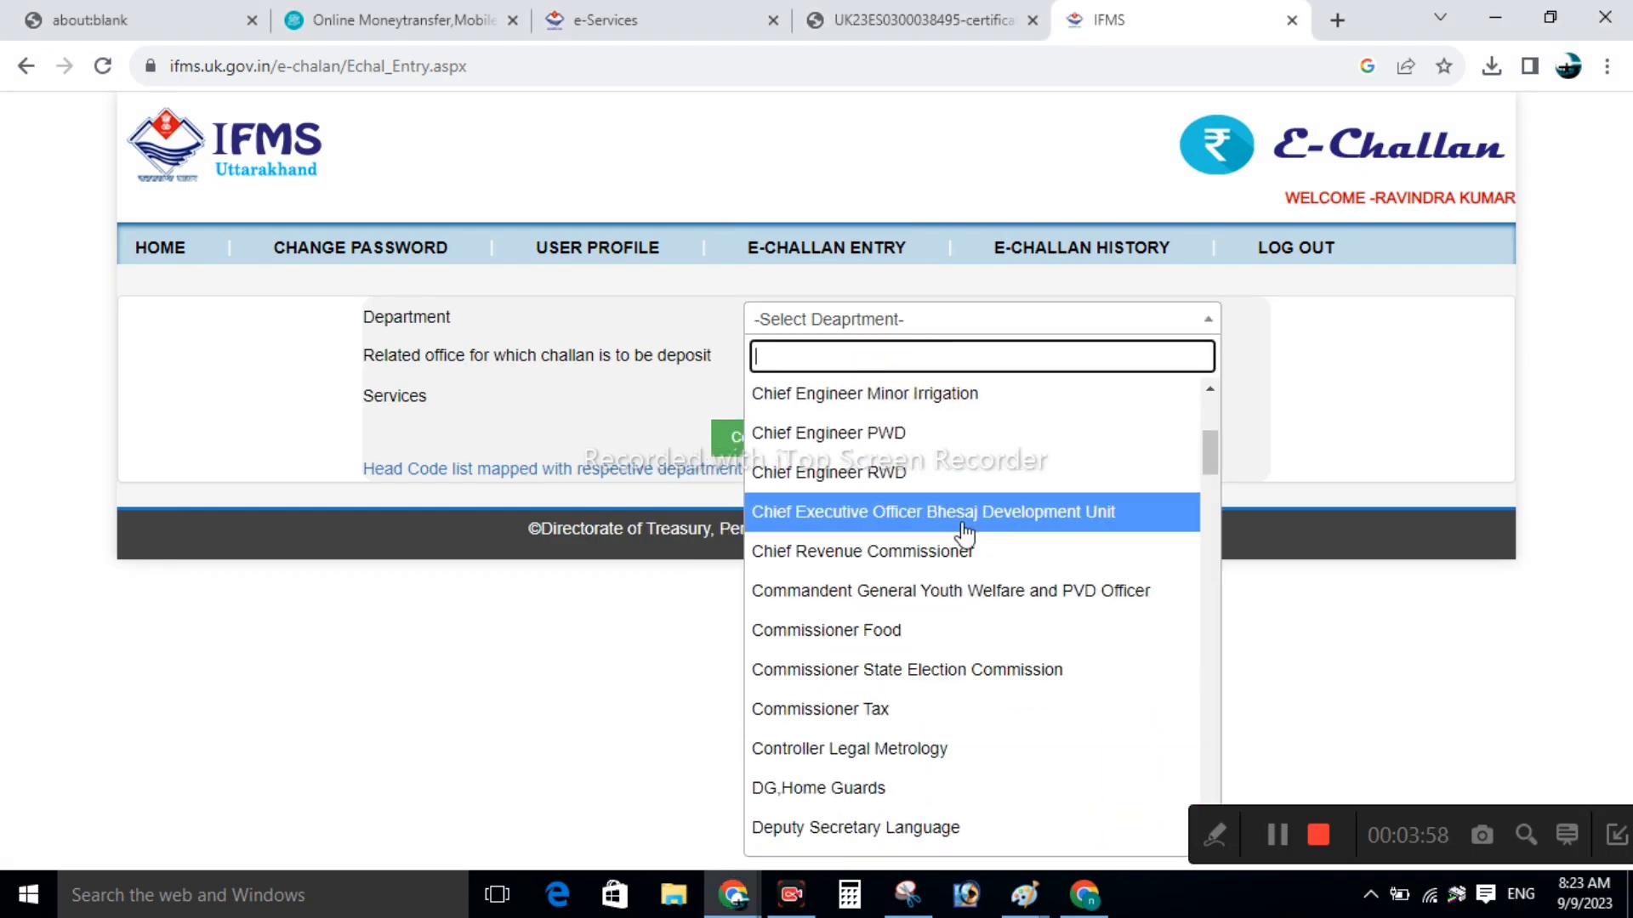
scroll(959, 548, "down", 4)
scroll(963, 589, "down", 3)
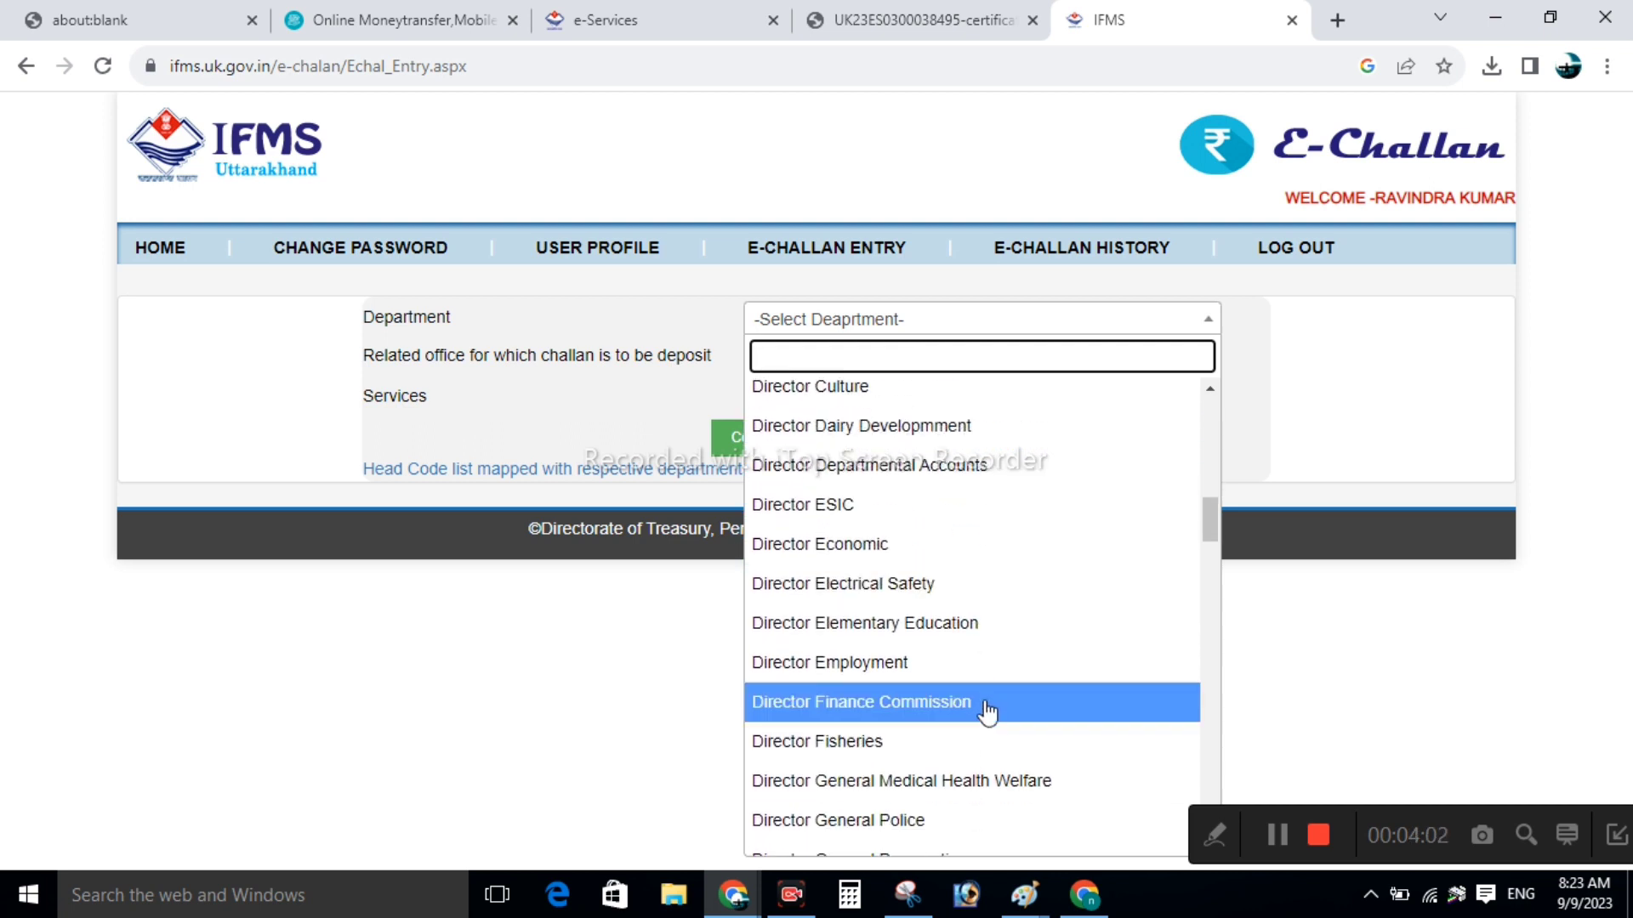
scroll(986, 723, "down", 1)
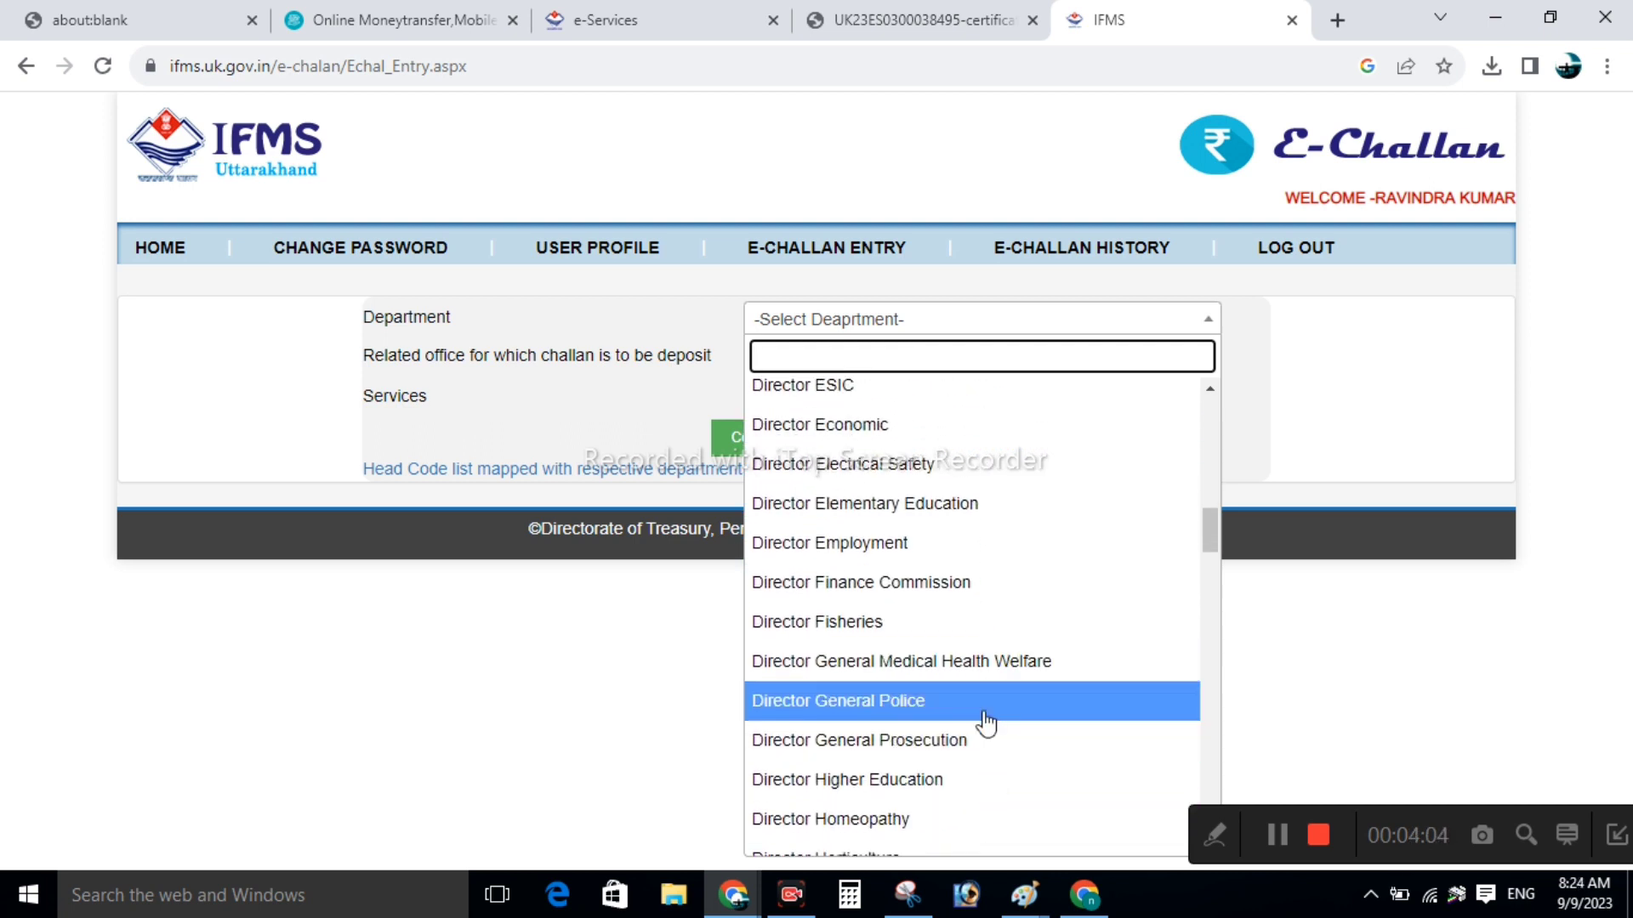
left_click(984, 714)
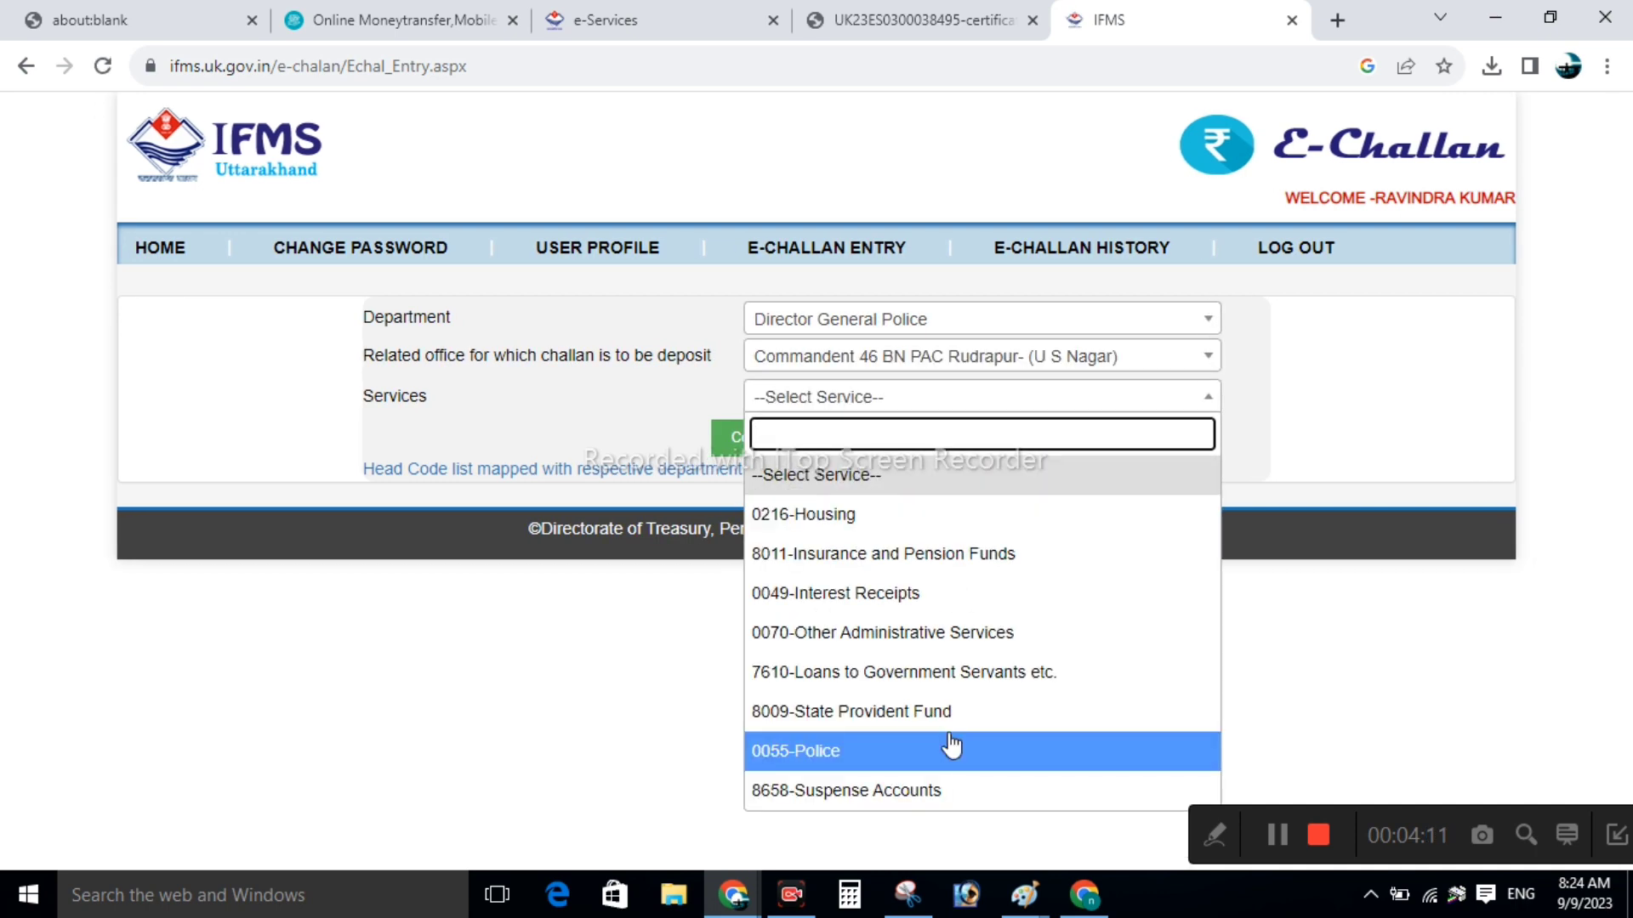
left_click(951, 745)
left_click(762, 439)
scroll(901, 587, "down", 2)
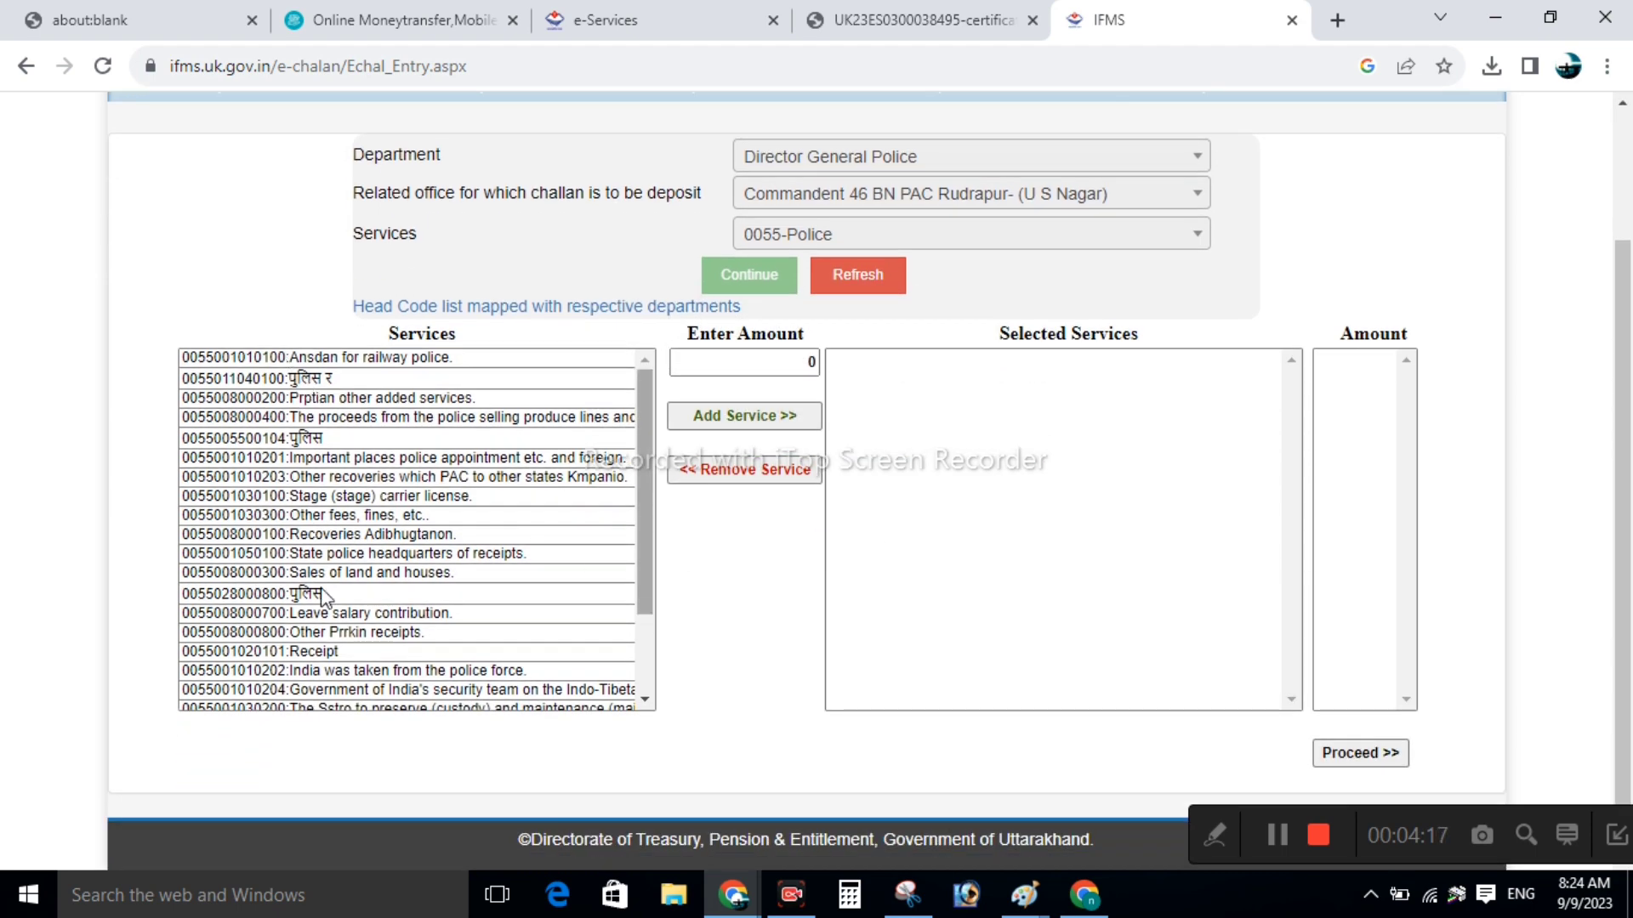
left_click(286, 594)
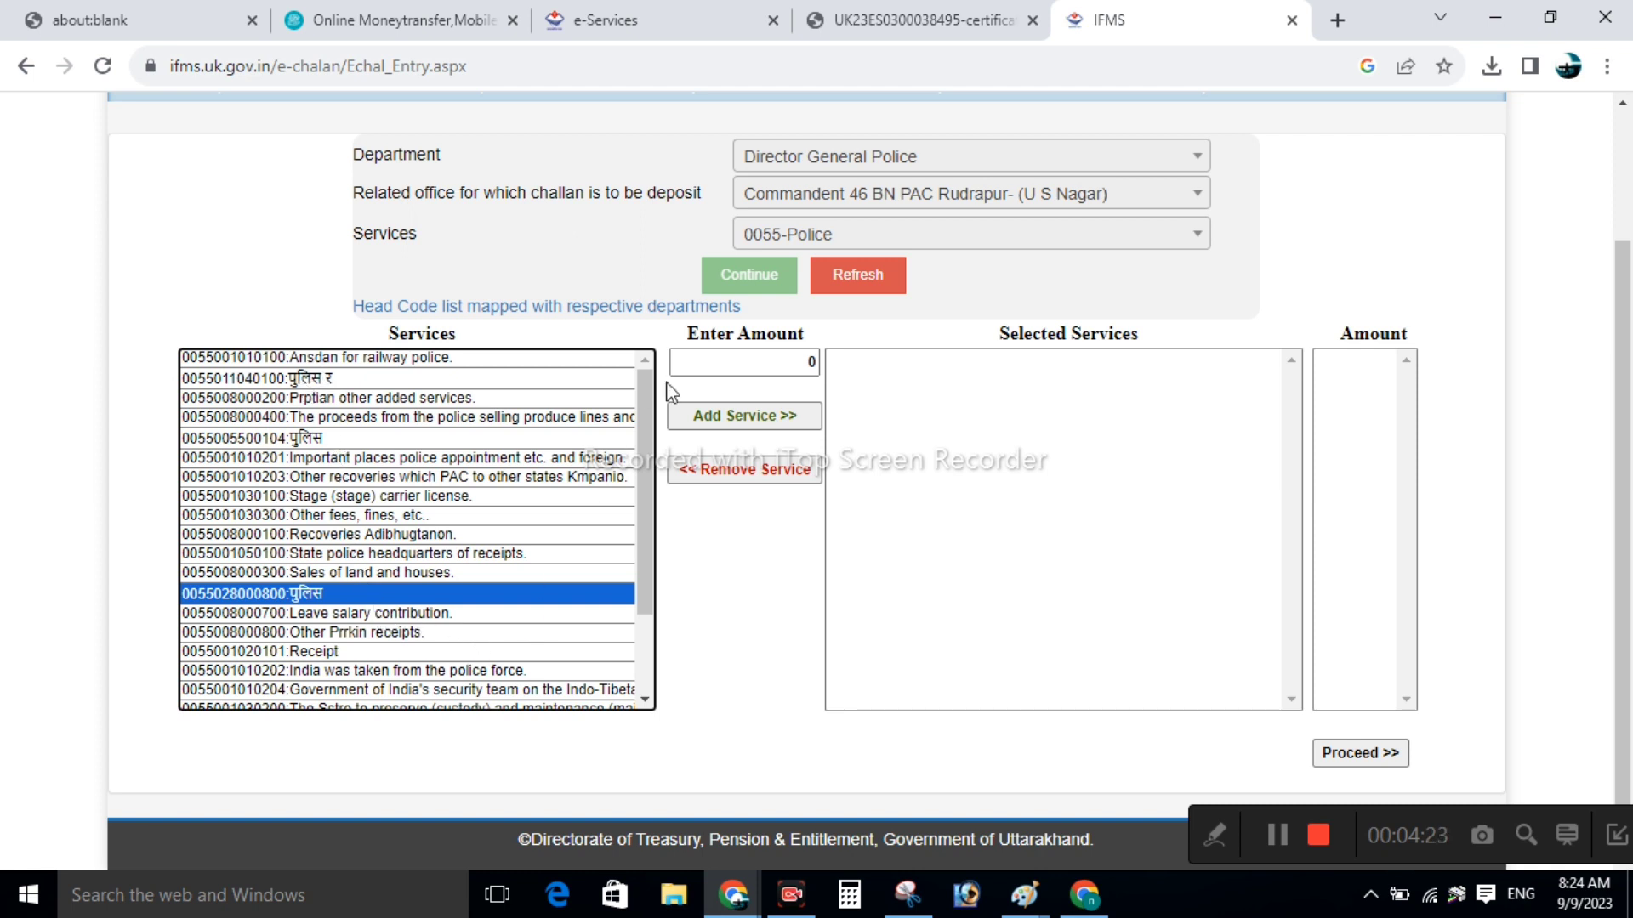
left_click(815, 363)
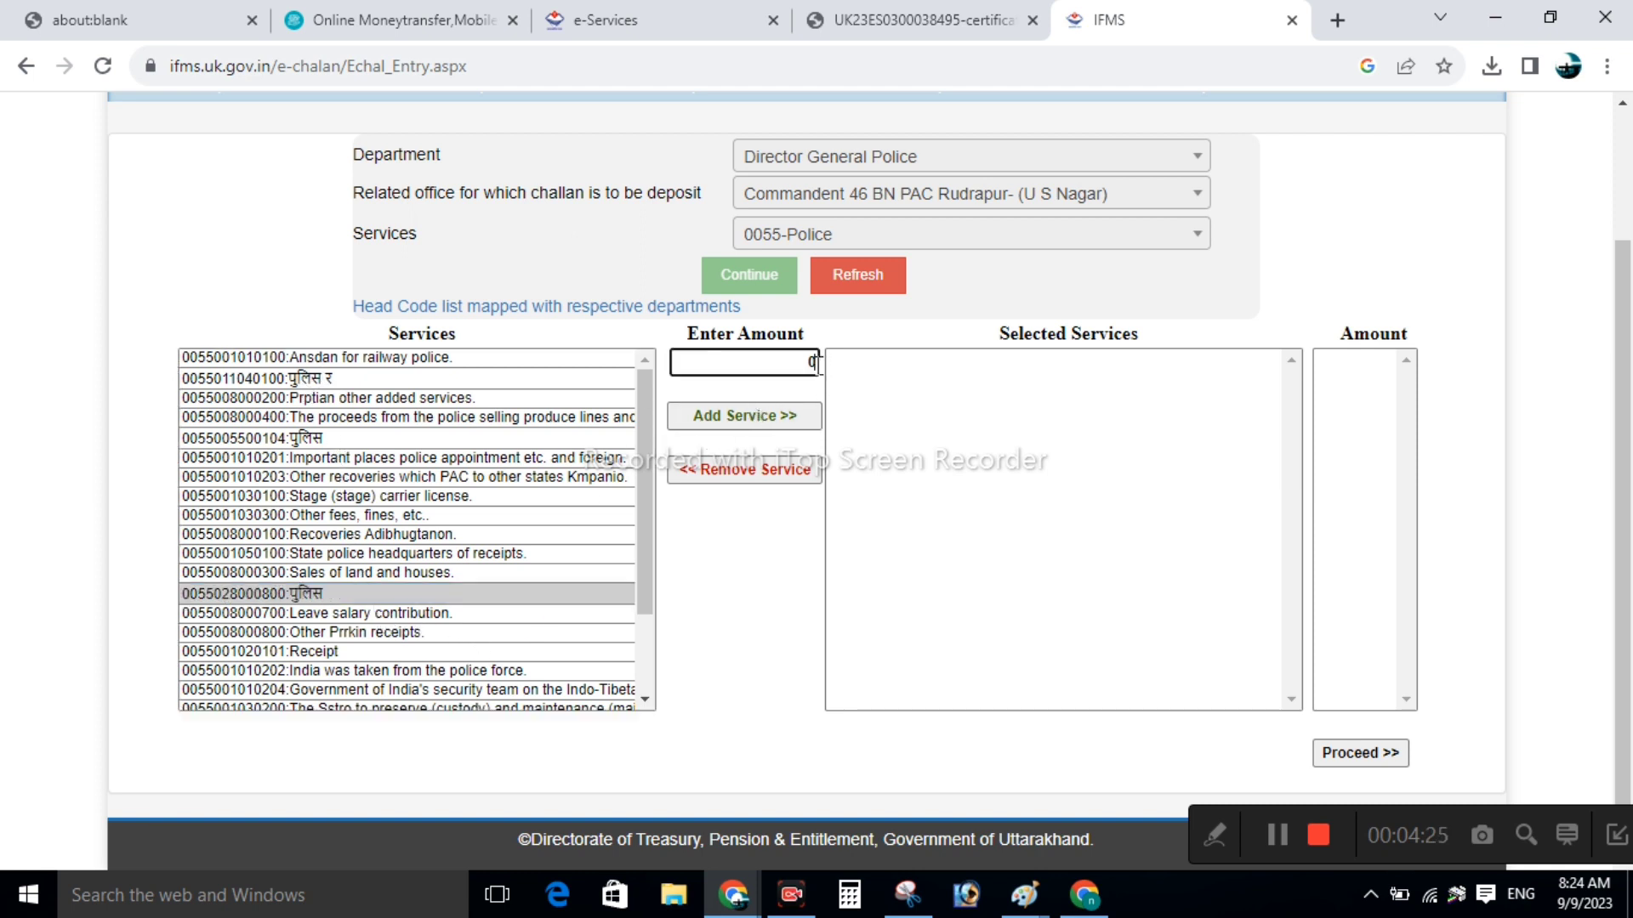
key("BackSpace")
type("30")
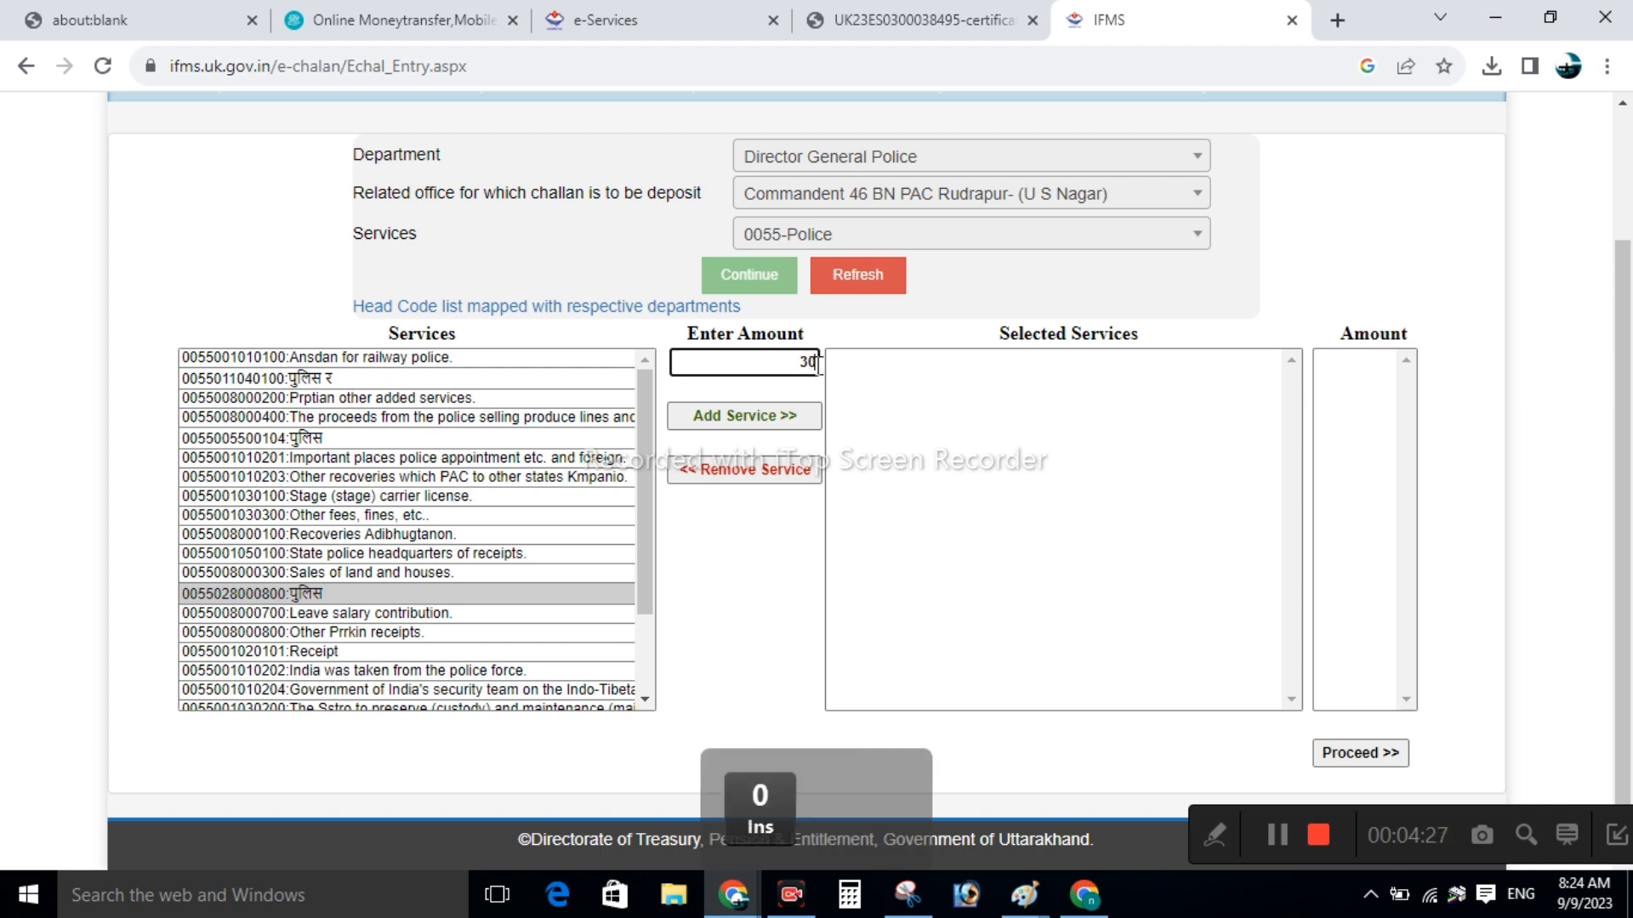
left_click(738, 420)
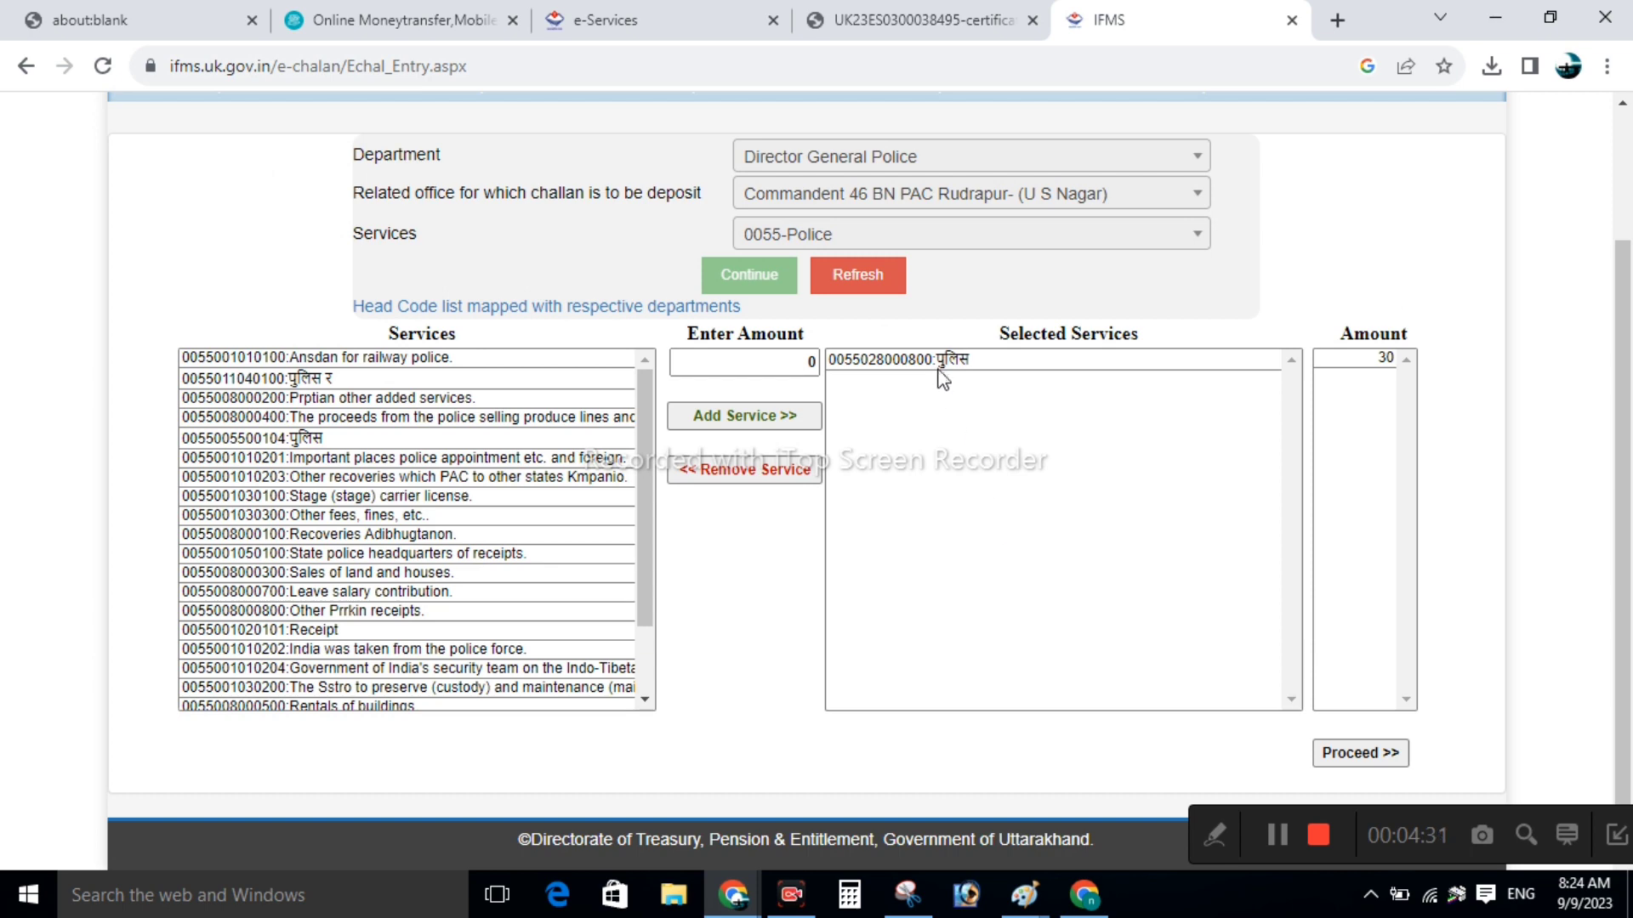
left_click(939, 366)
left_click(1366, 362)
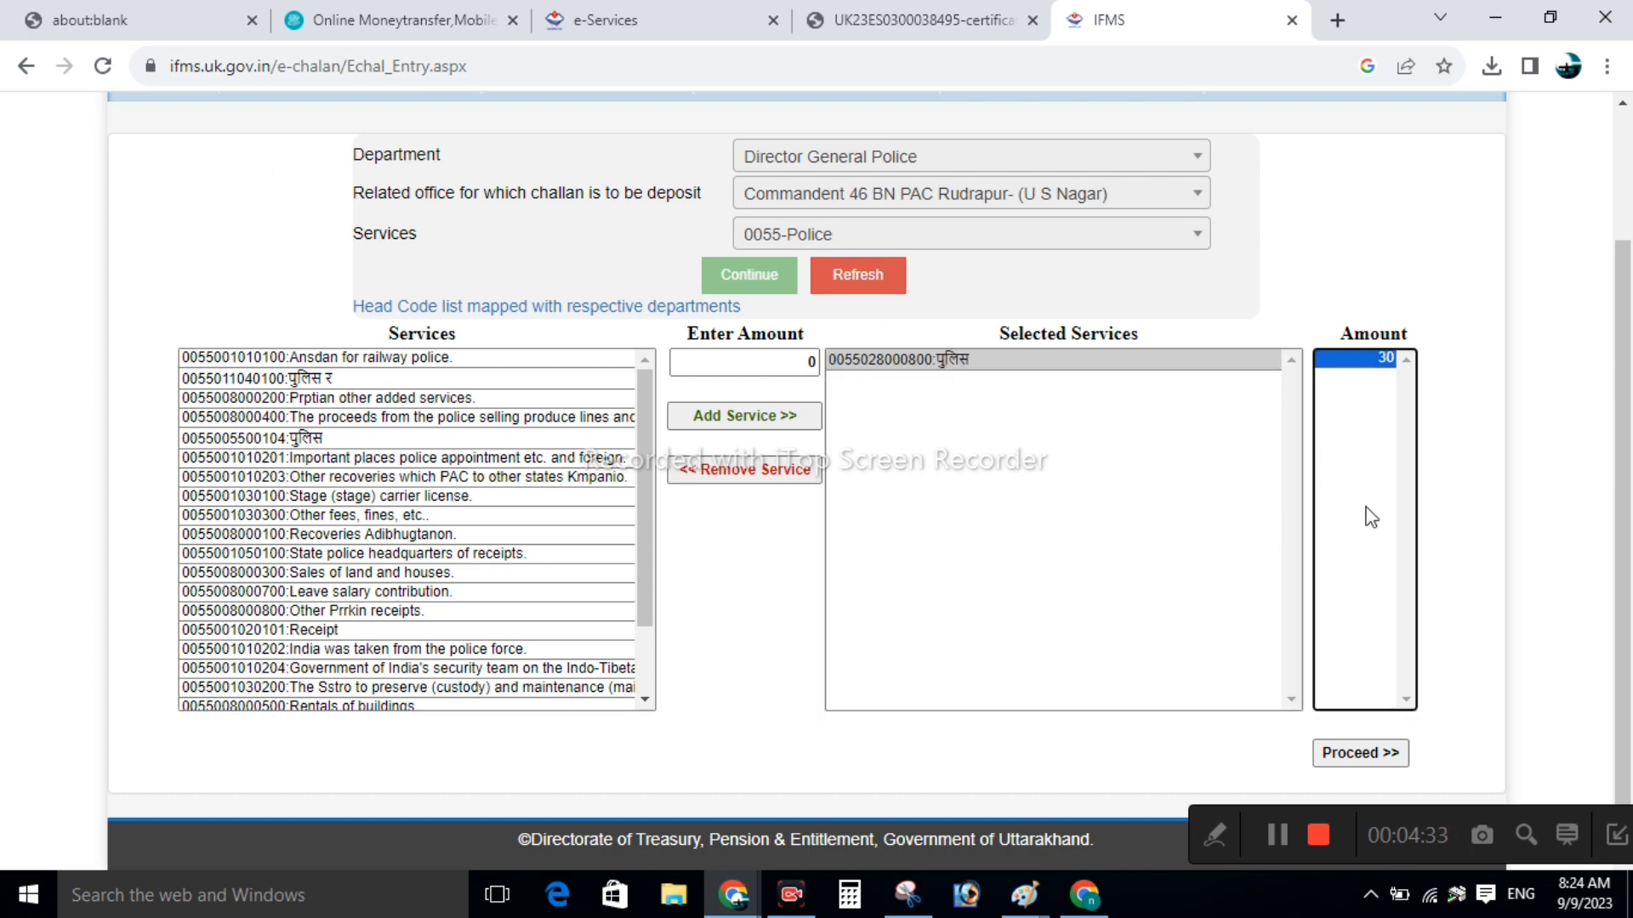
Enter 'ghgh' as the Purpose in the Rs. 30 challan's depositor details.
left_click(1354, 755)
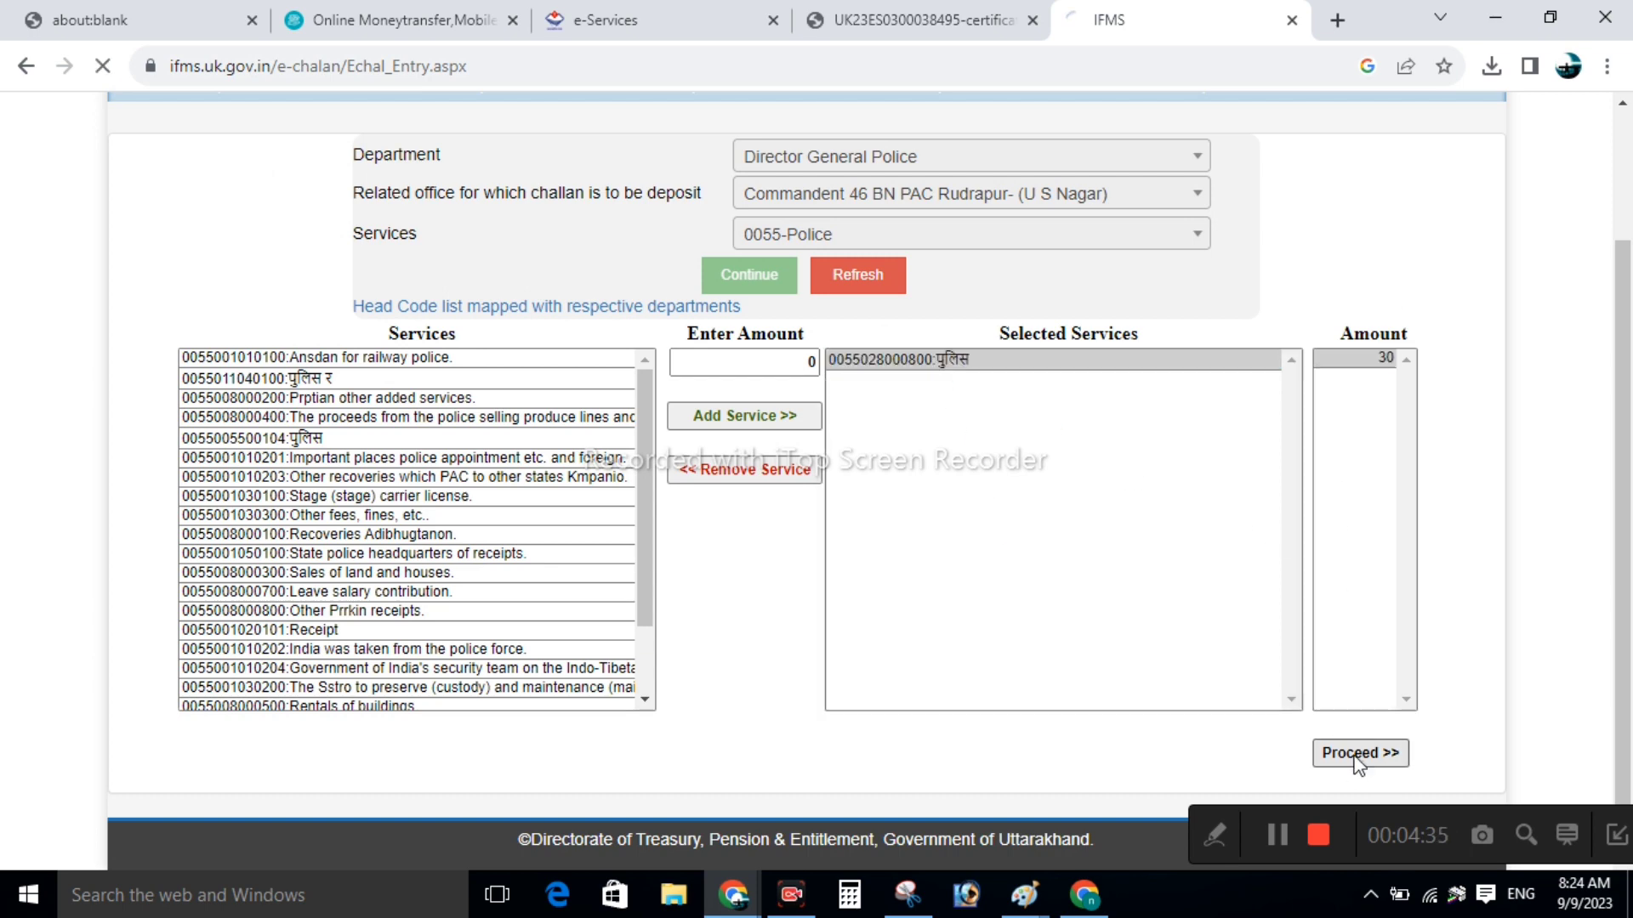
scroll(953, 534, "down", 3)
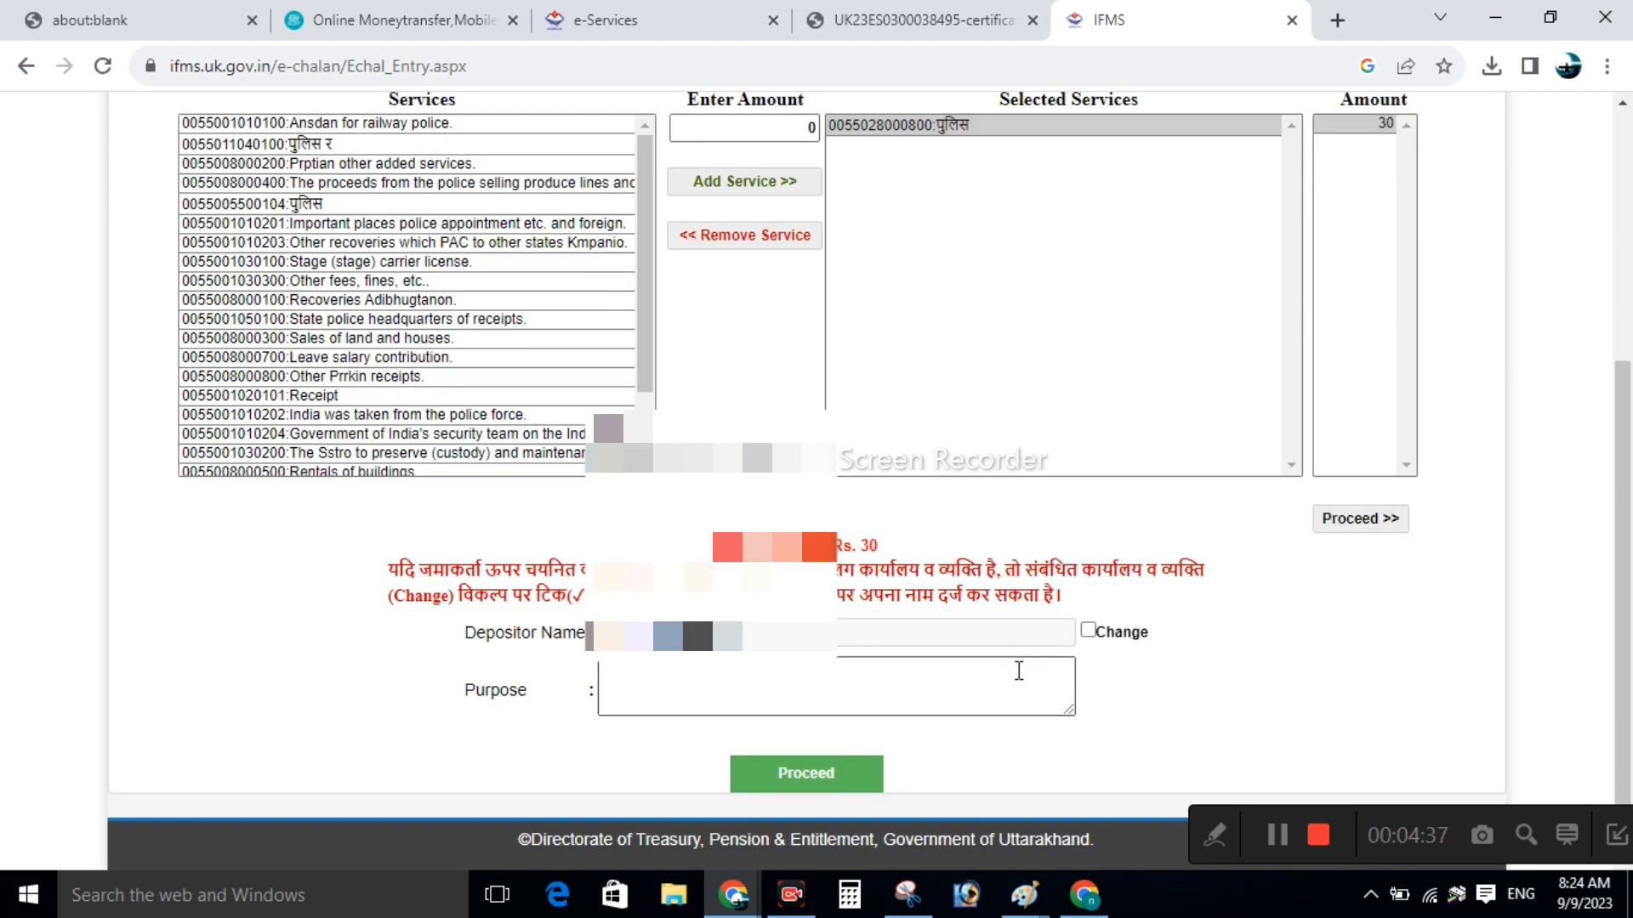
left_click(678, 680)
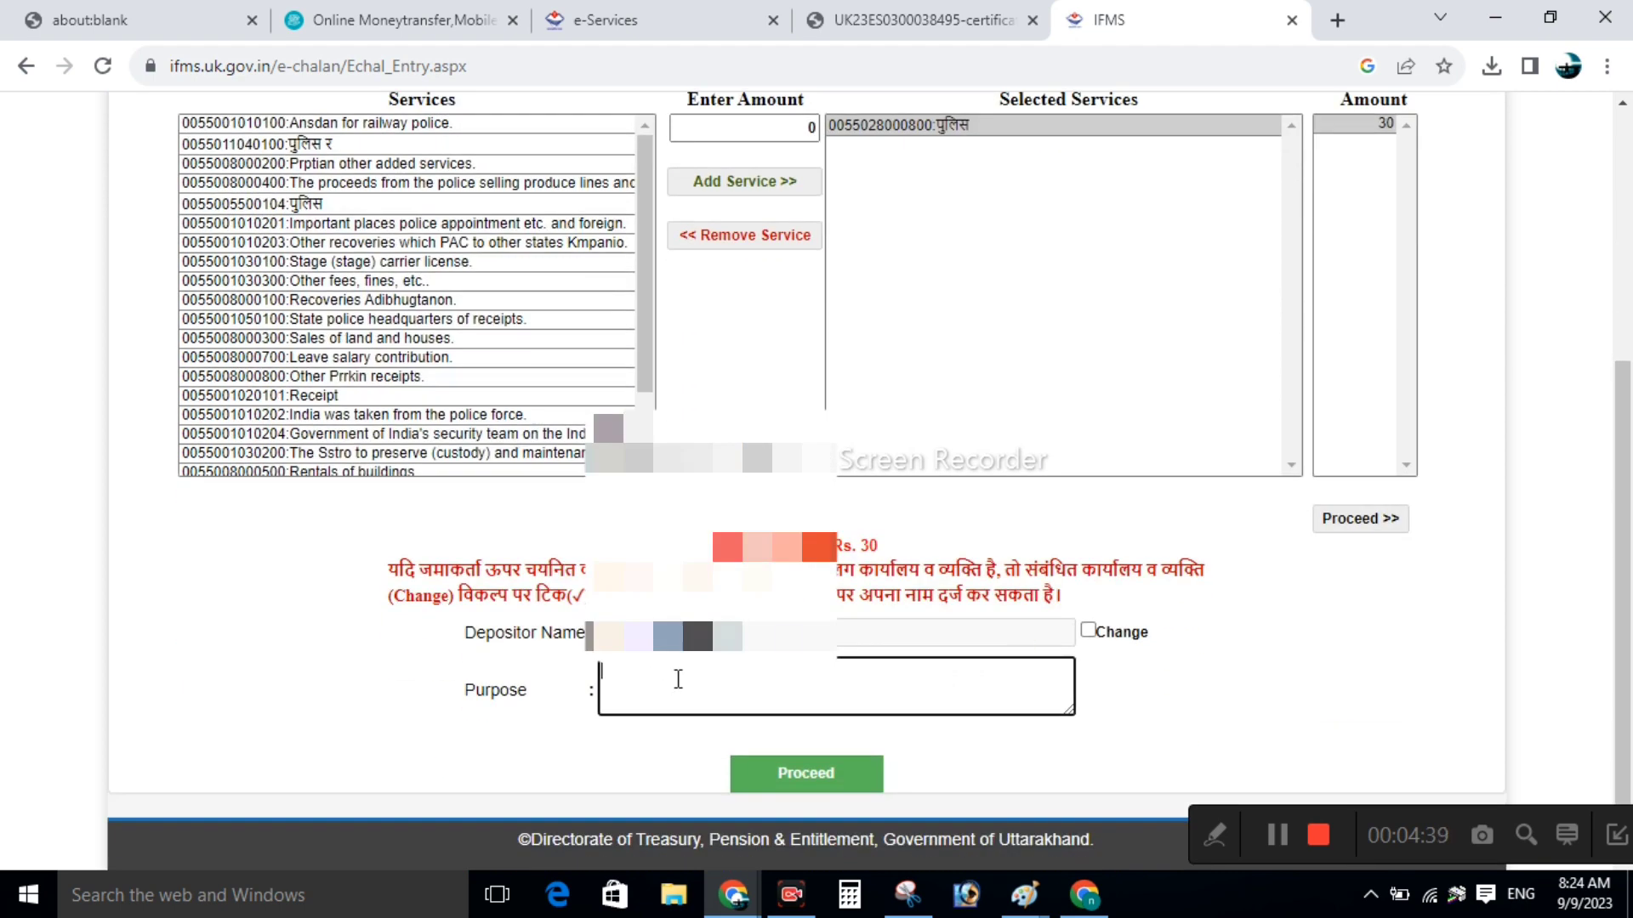
type("ggdfgs")
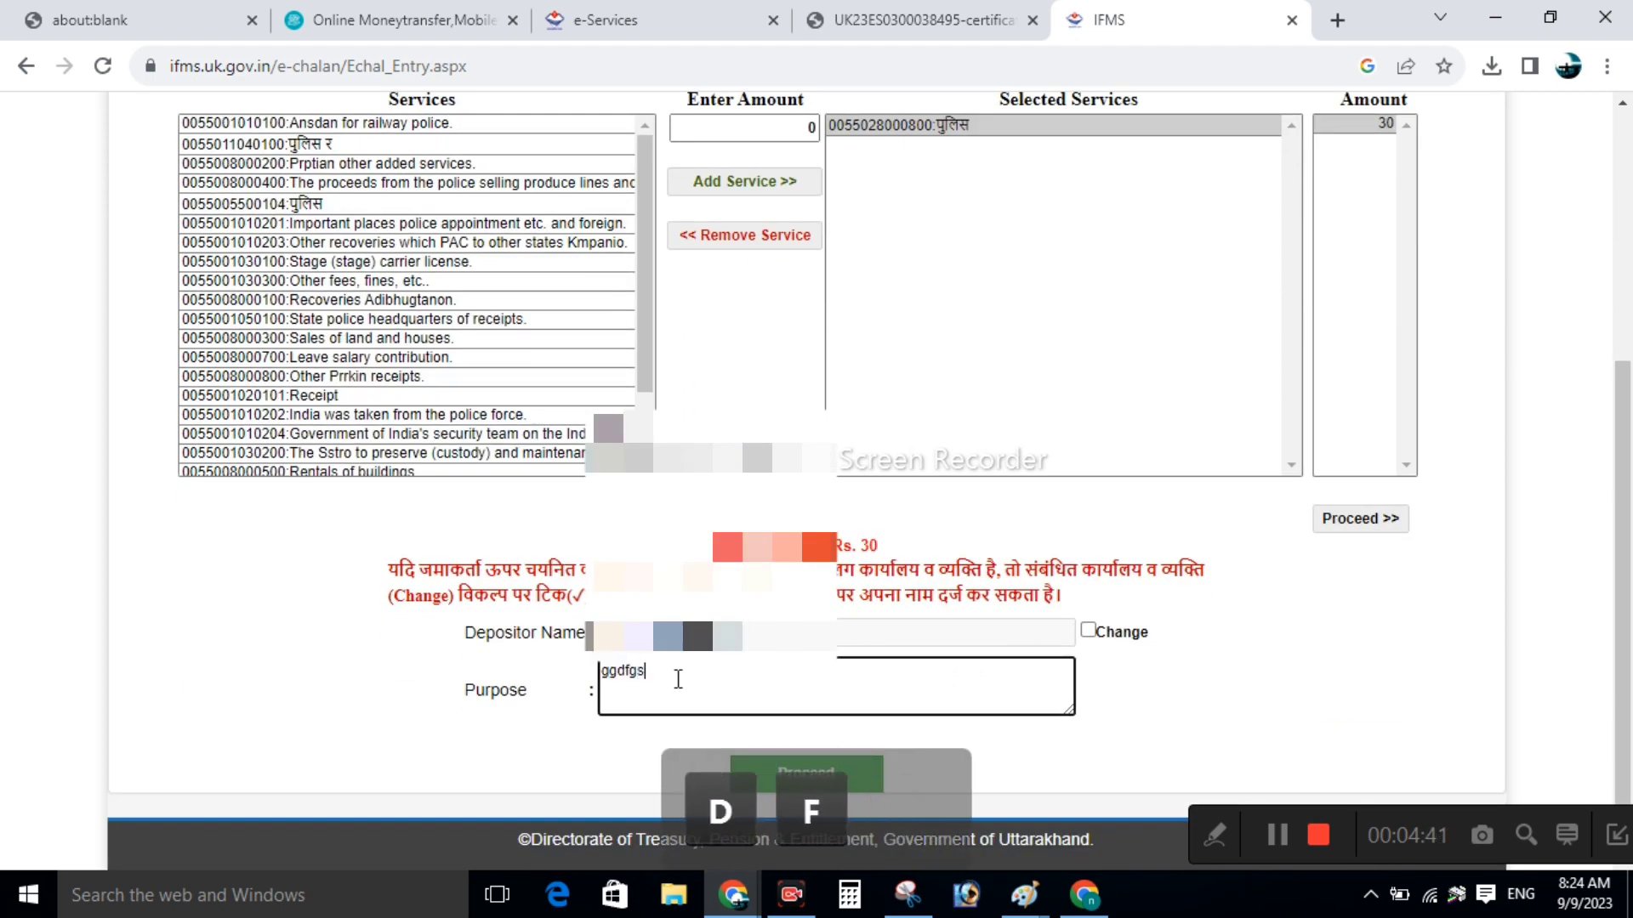
key("BackSpace")
key("BackSpace")
key("BackSpace")
key("BackSpace")
key("BackSpace")
key("BackSpace")
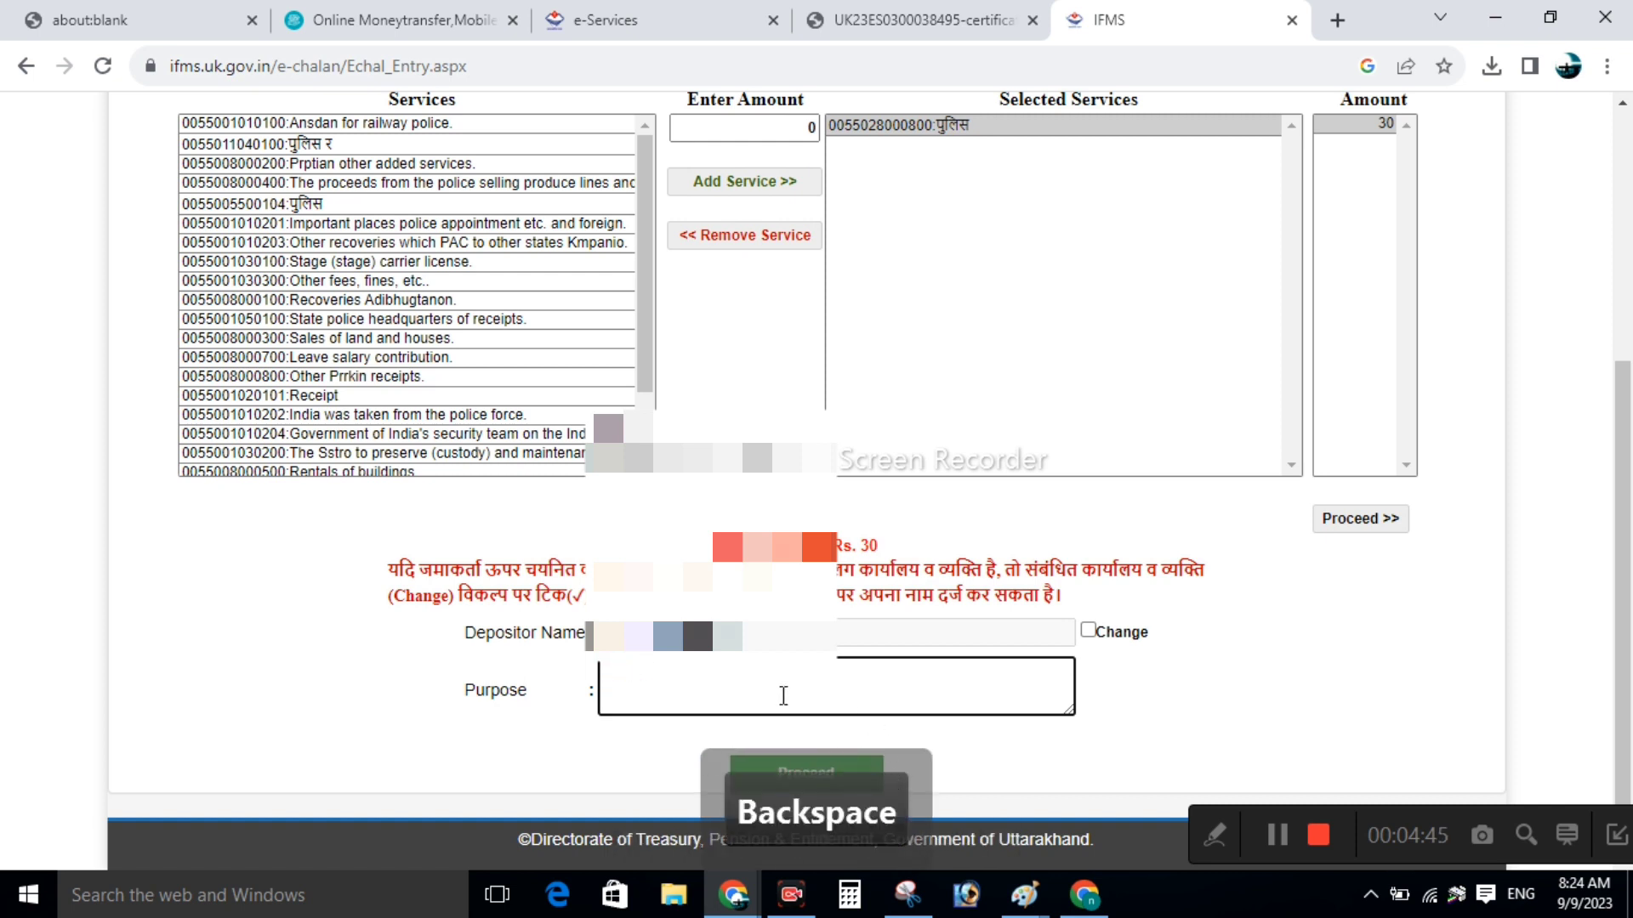
type("ghgh")
left_click(1041, 735)
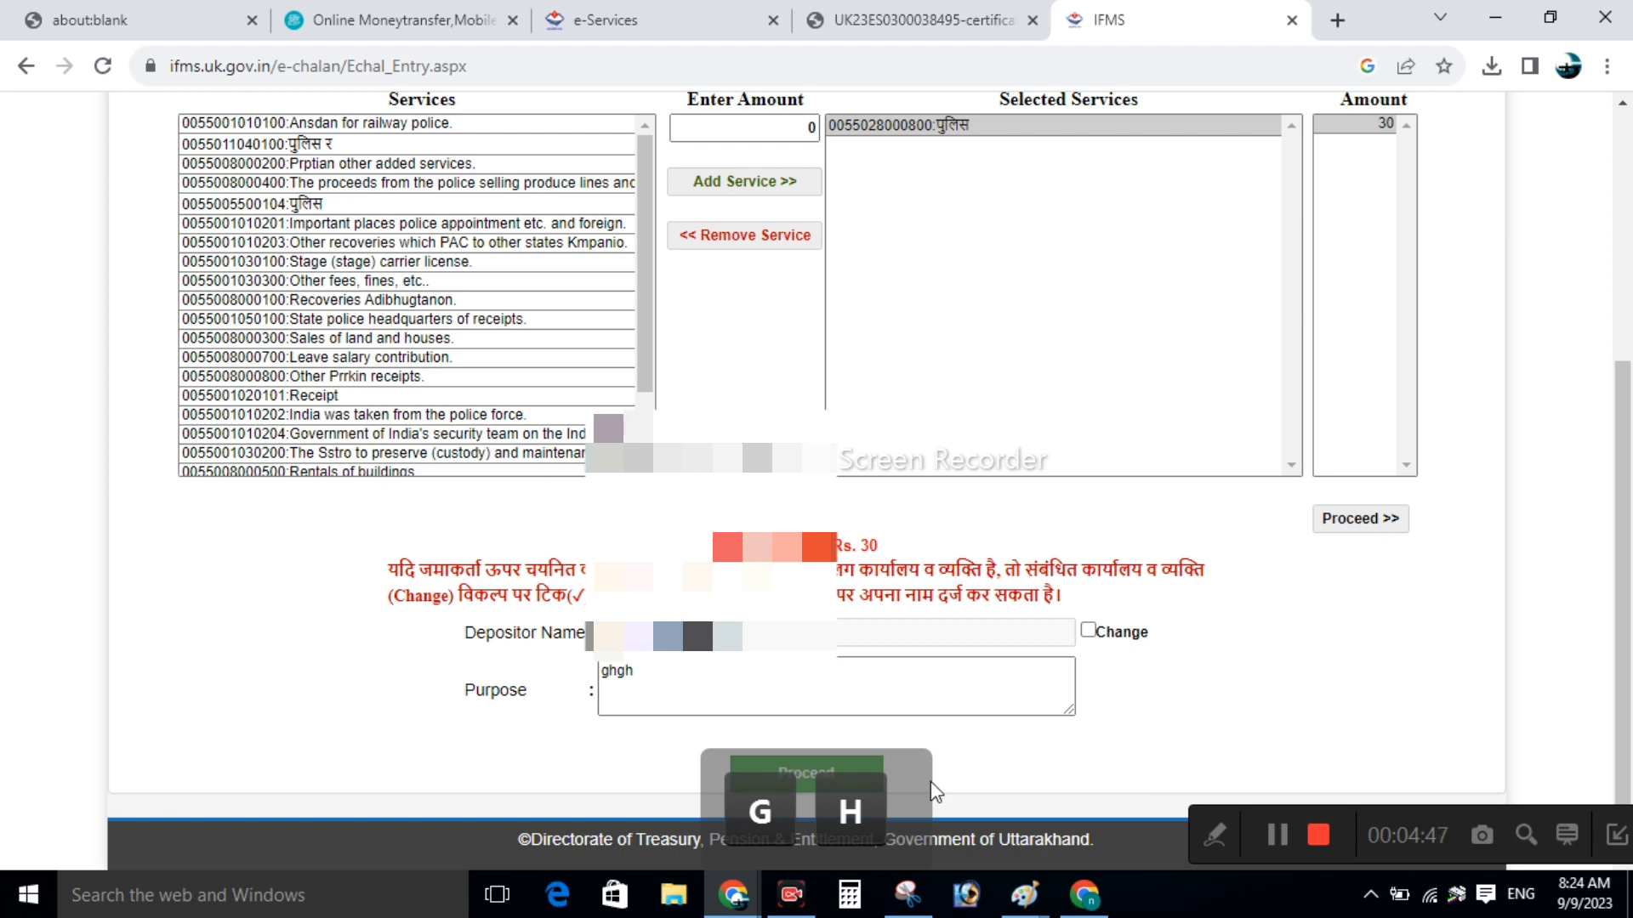
Submit the Rs. 30 challan, review it, and confirm sending it to the bank.
left_click(812, 773)
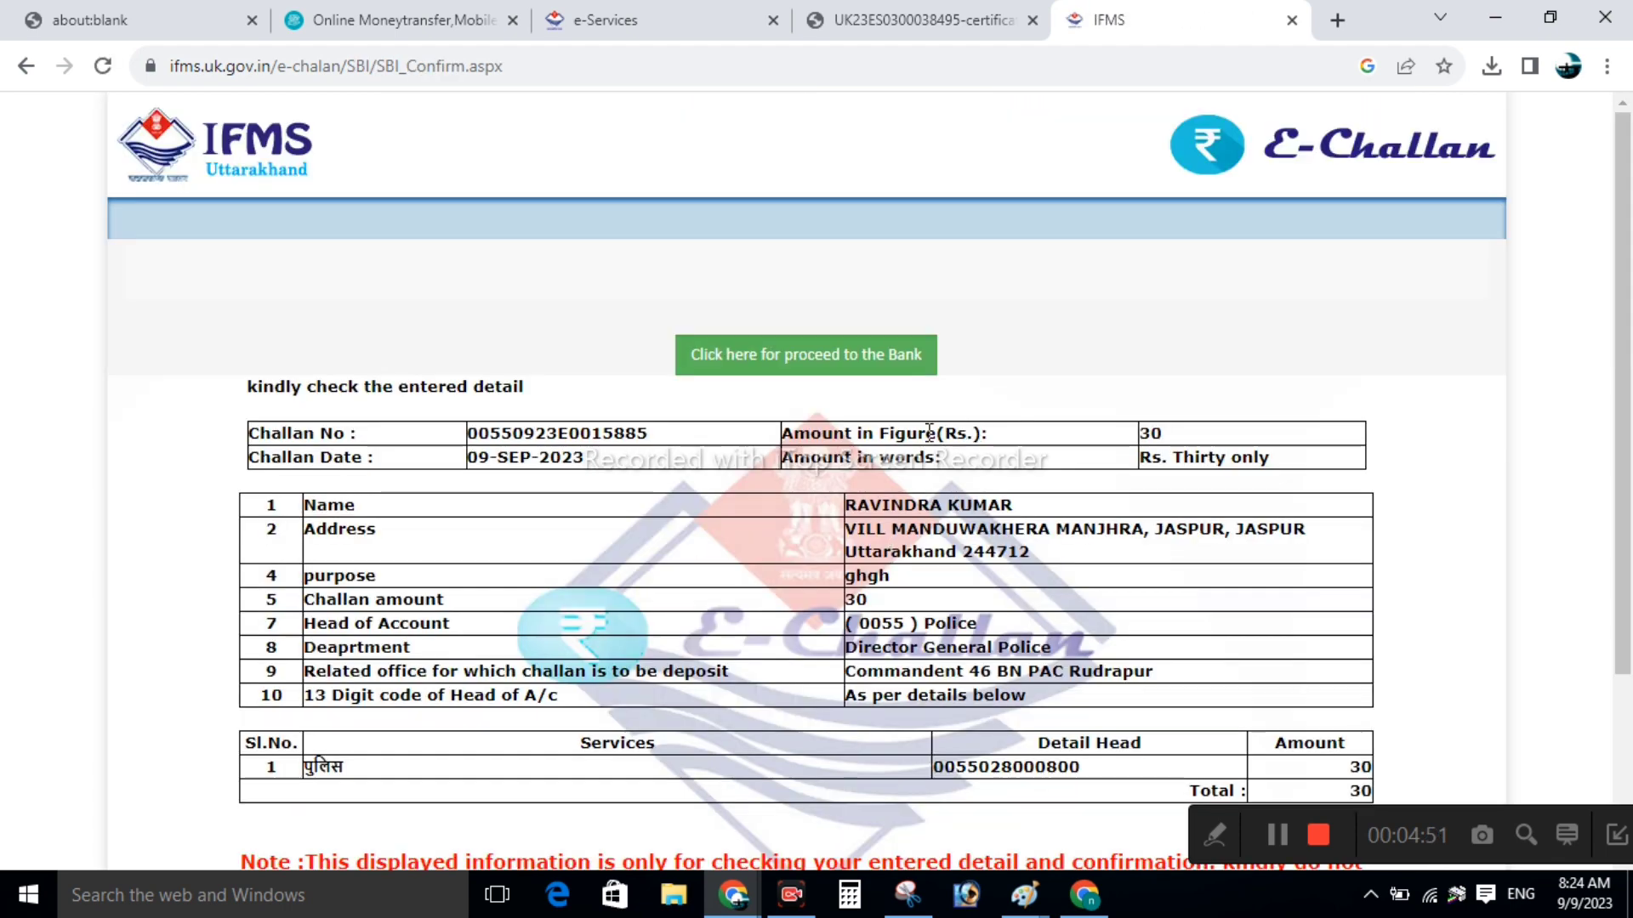
scroll(959, 435, "down", 3)
scroll(958, 436, "up", 3)
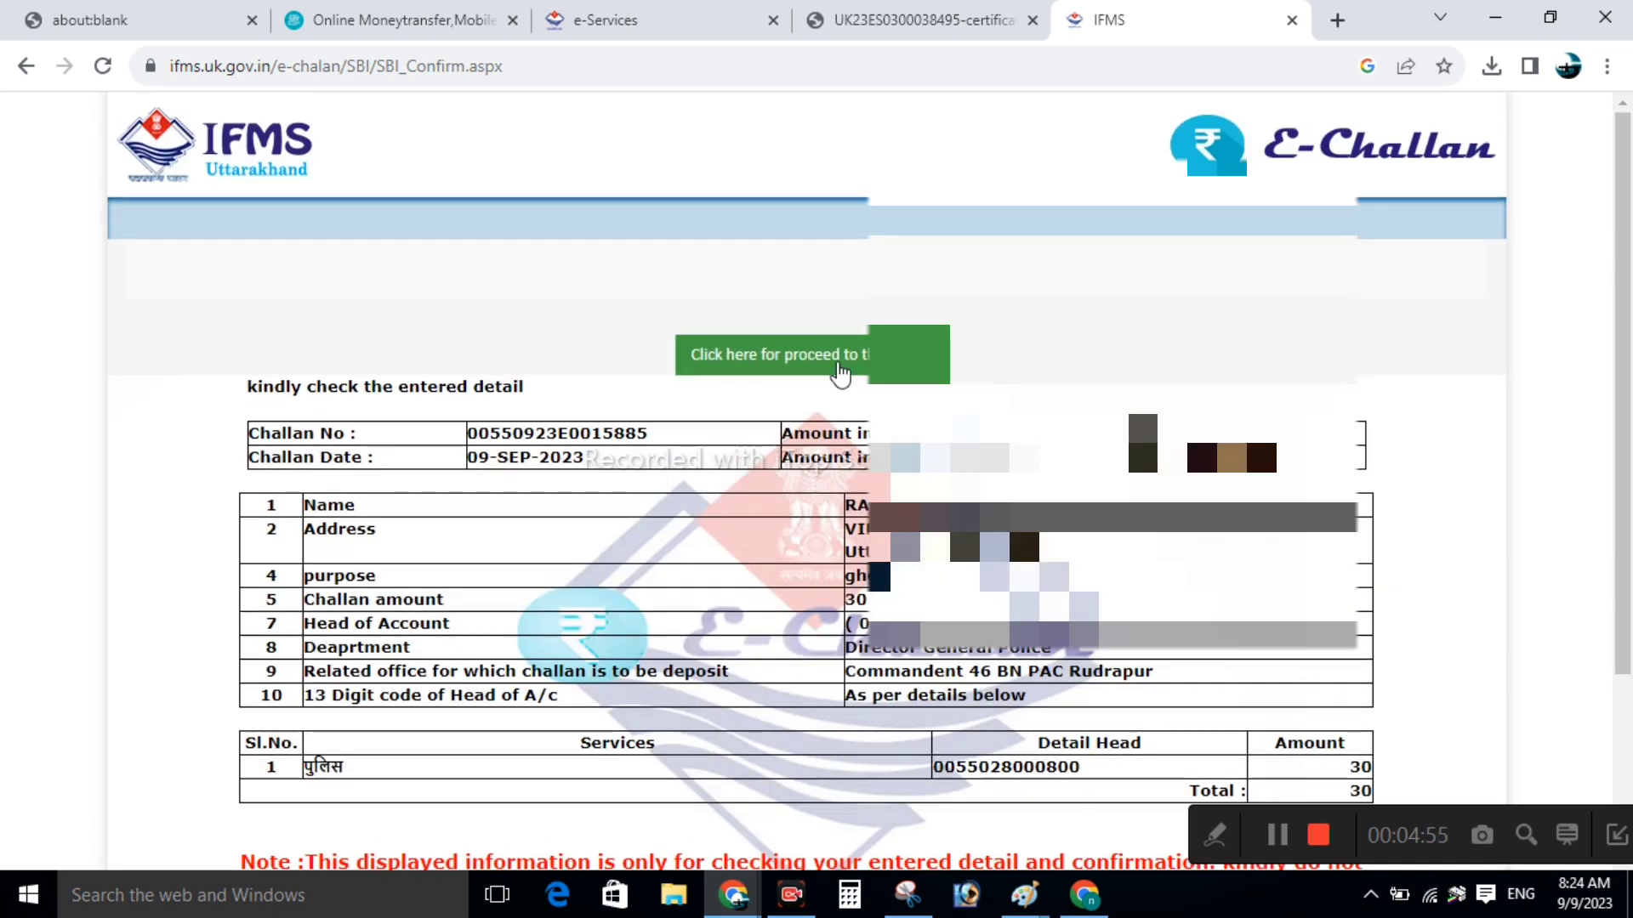
left_click(840, 372)
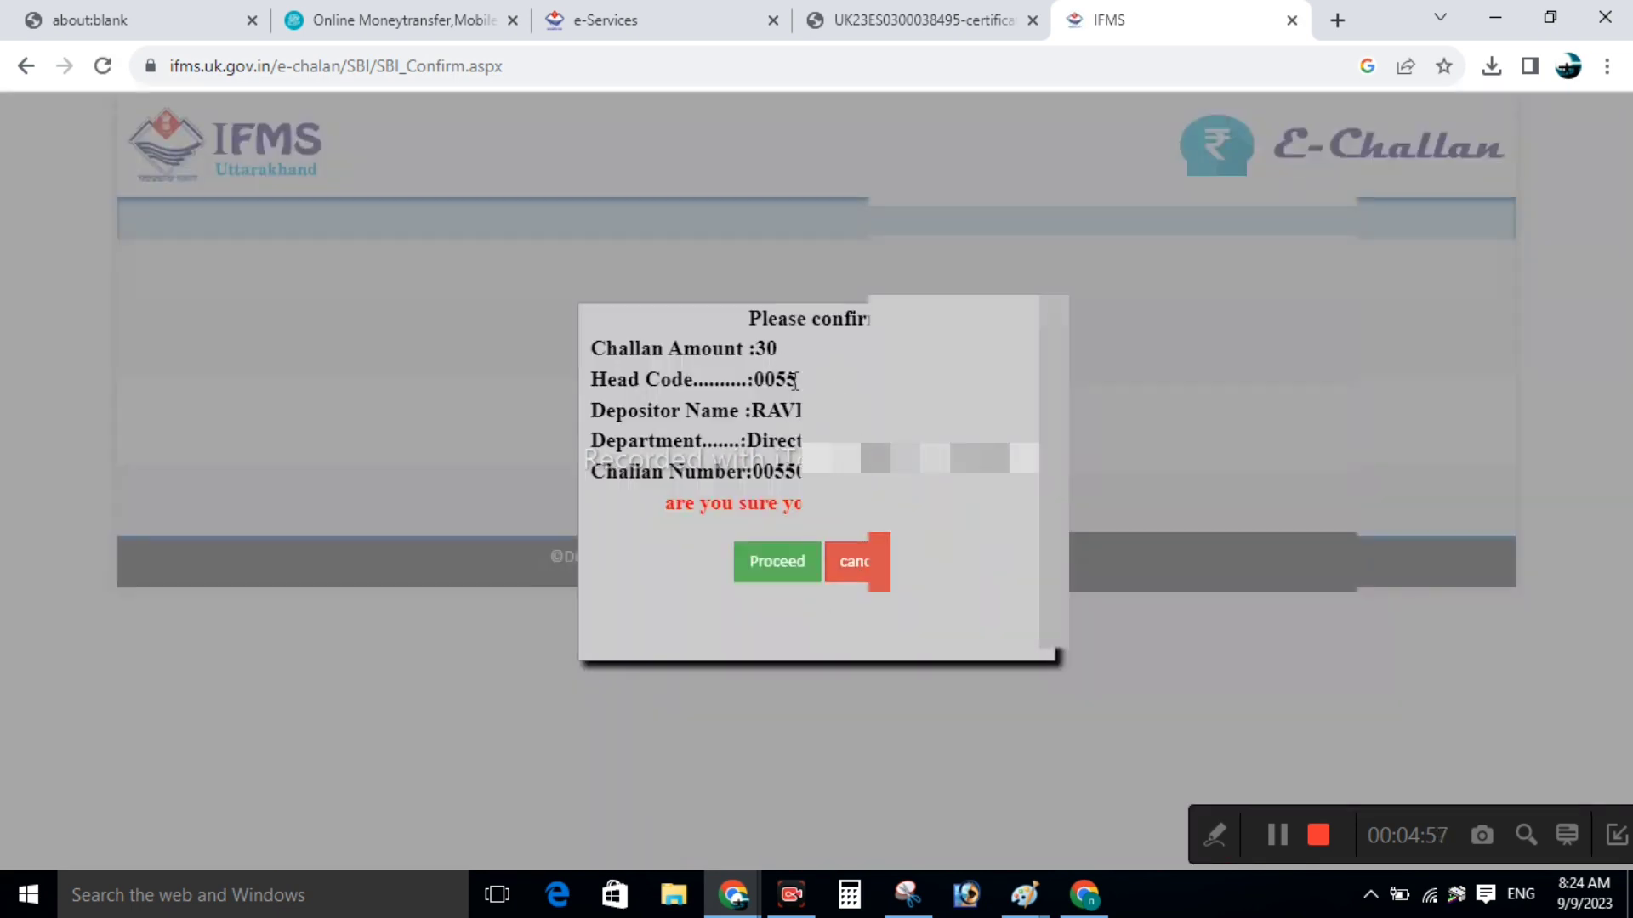
left_click(773, 569)
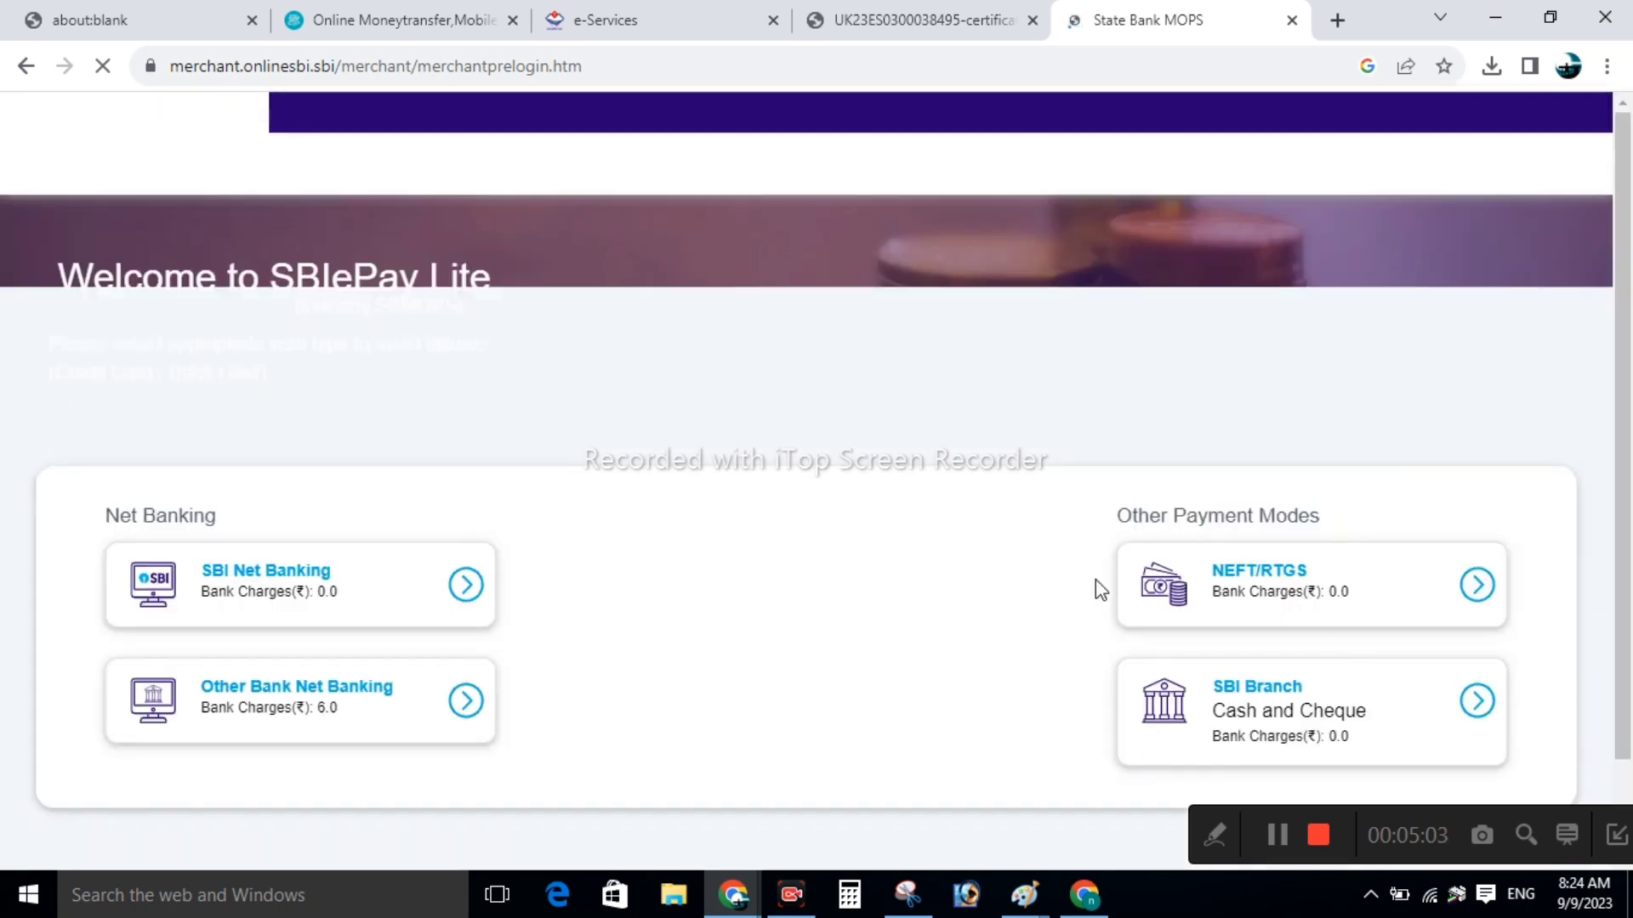
Bring up the file picker from the e-Challan Upload (pdf) button.
scroll(1119, 561, "down", 2)
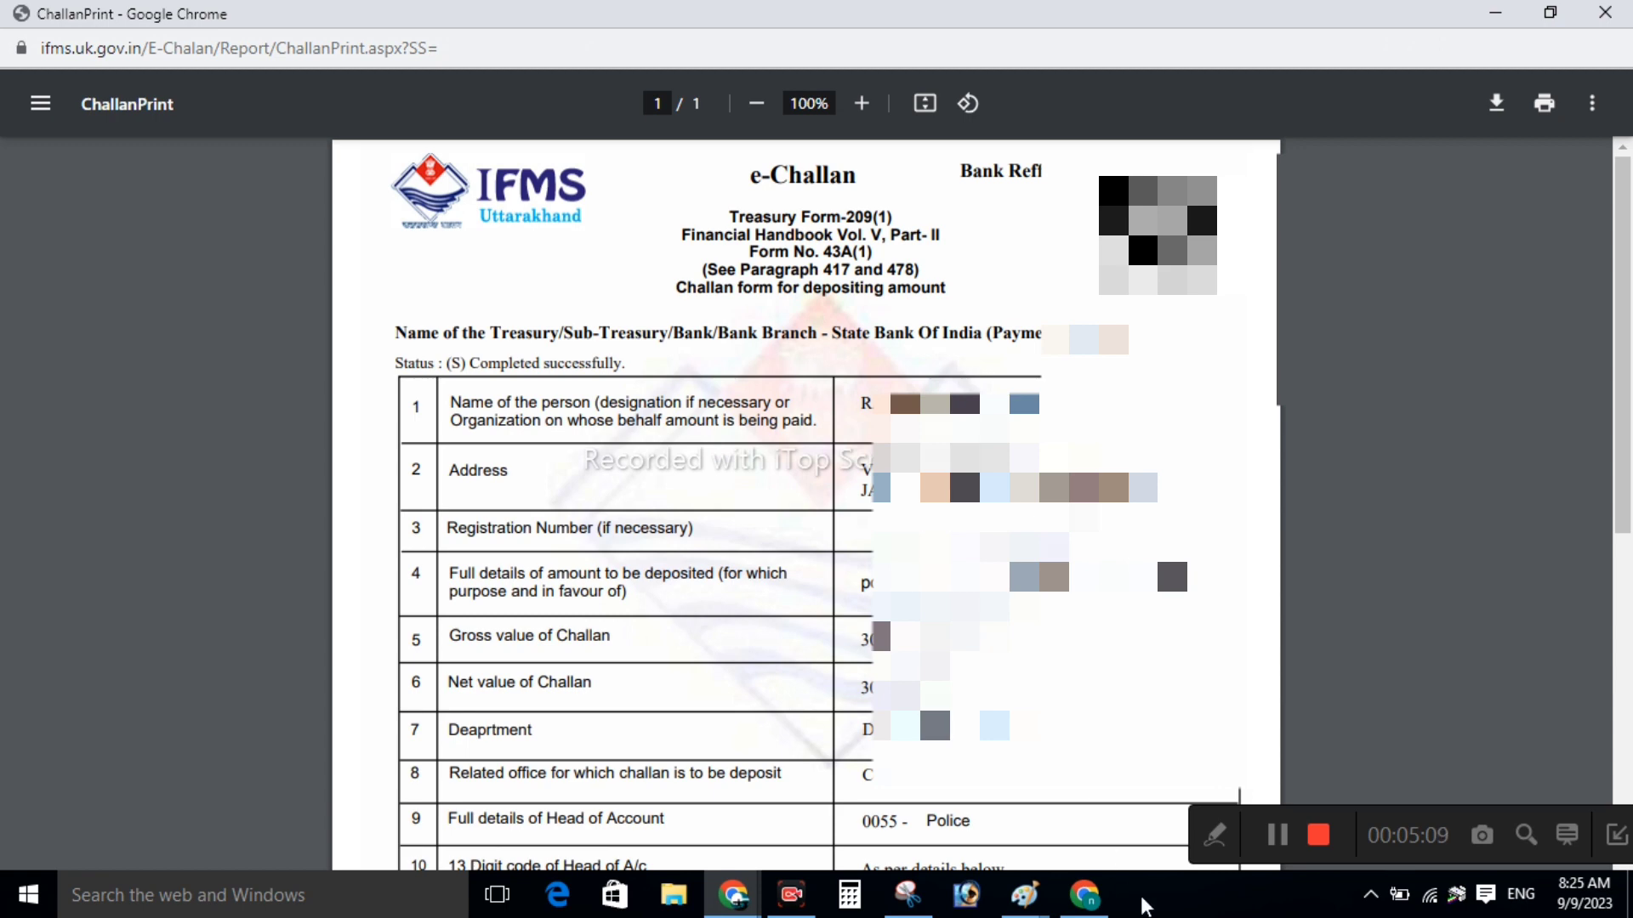
left_click(1274, 835)
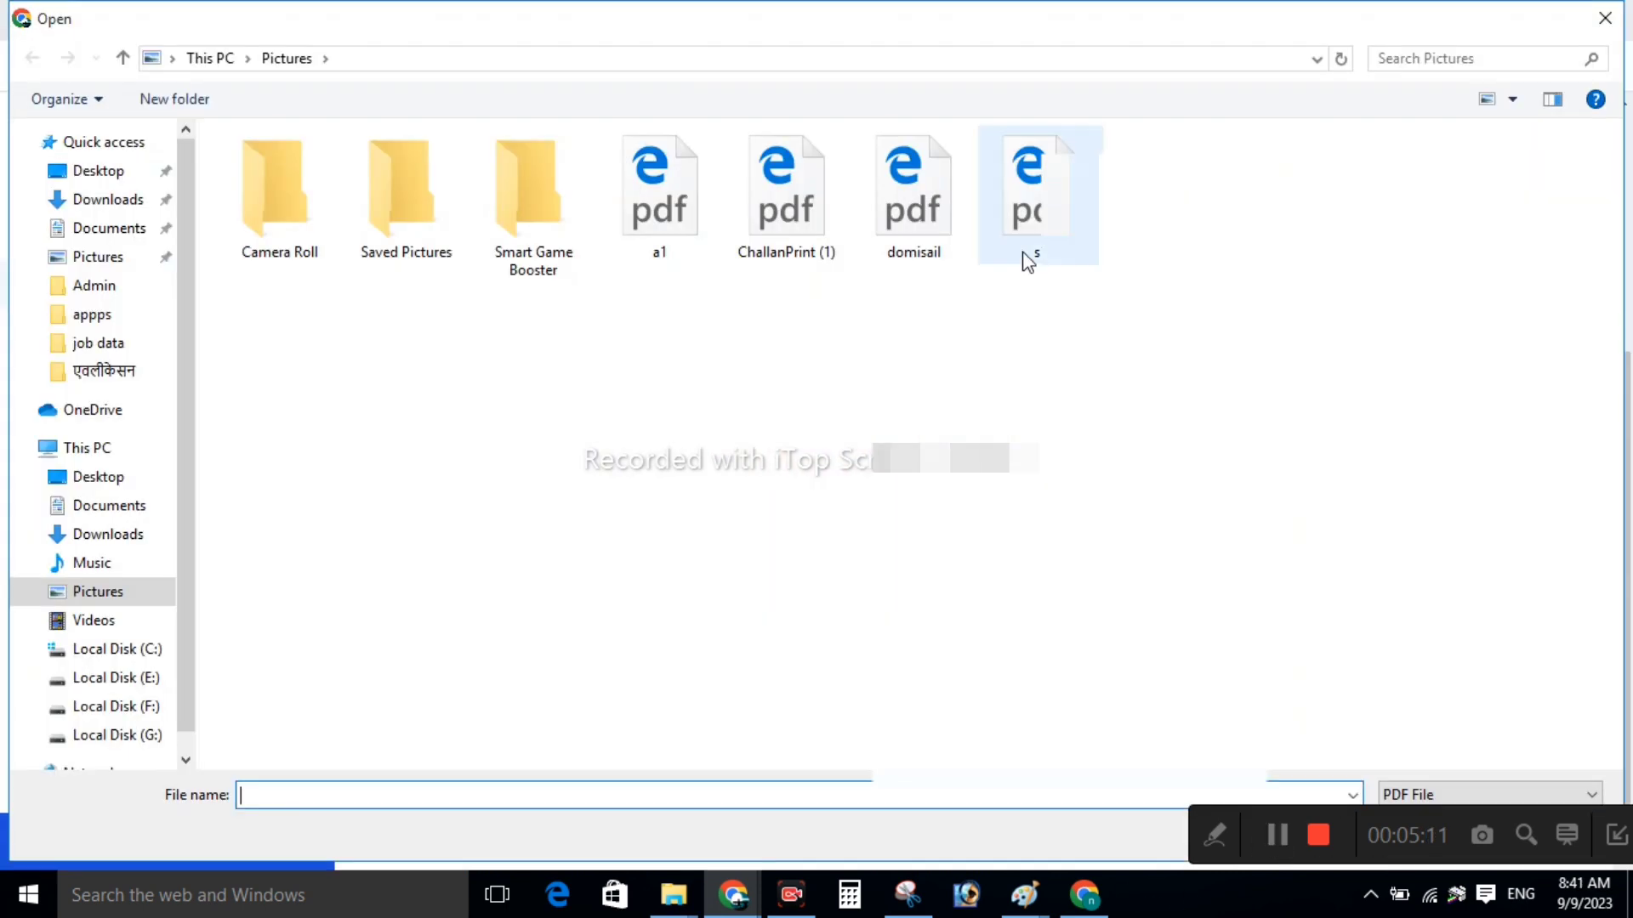
Attach ChallanPrint (1).pdf as the 30 Rs. e-Challan and submit the application.
left_click(799, 242)
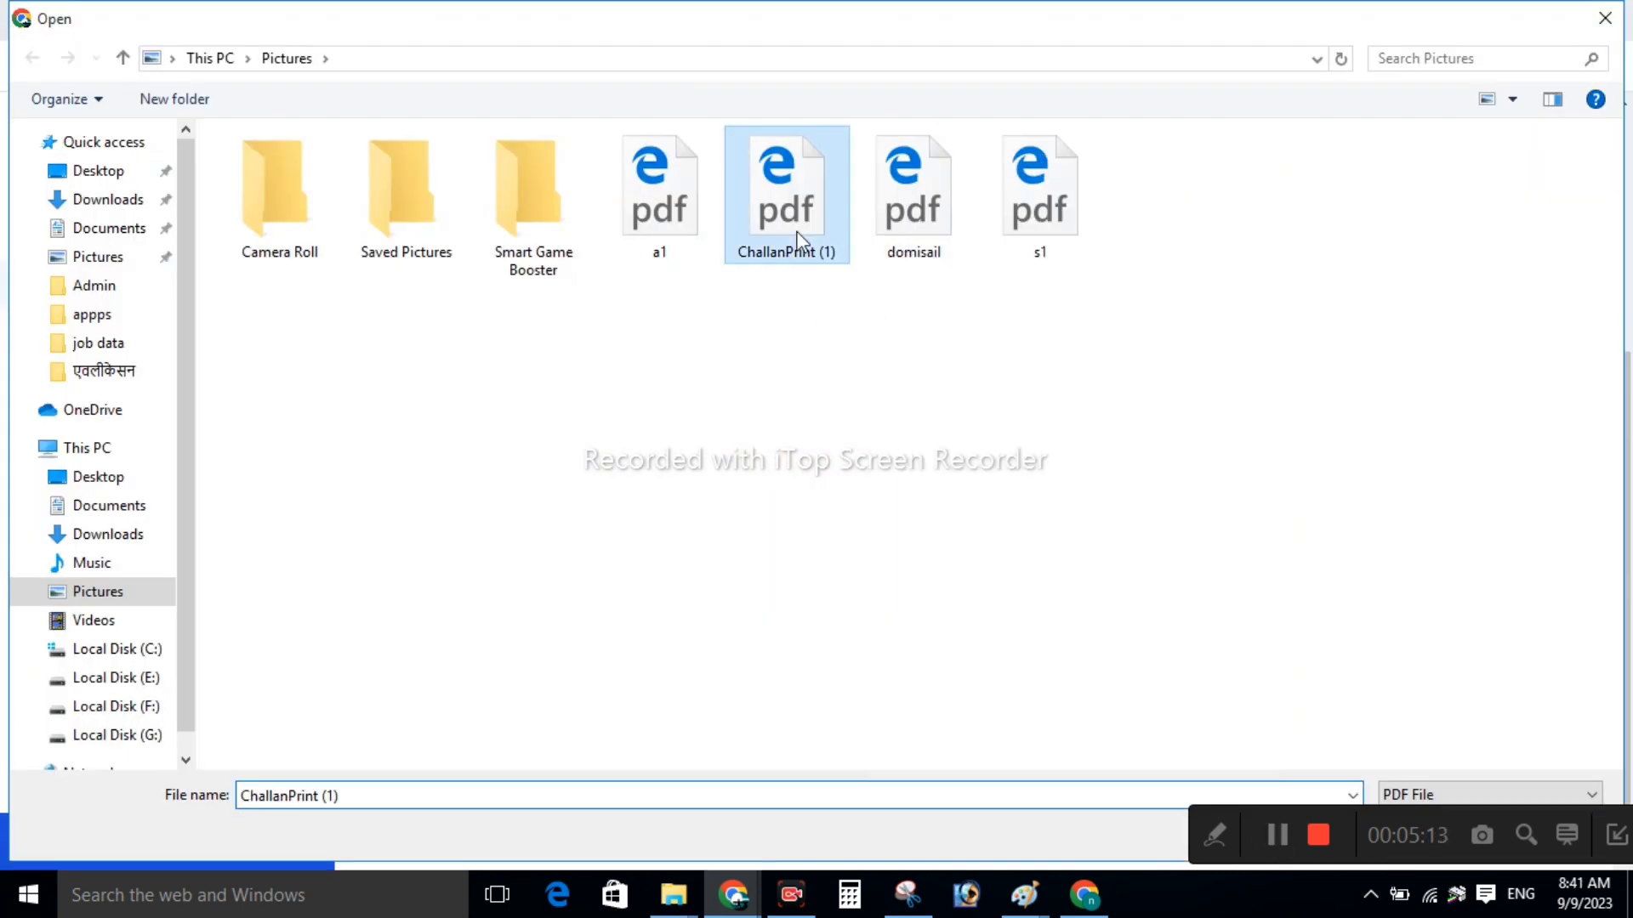
key("Return")
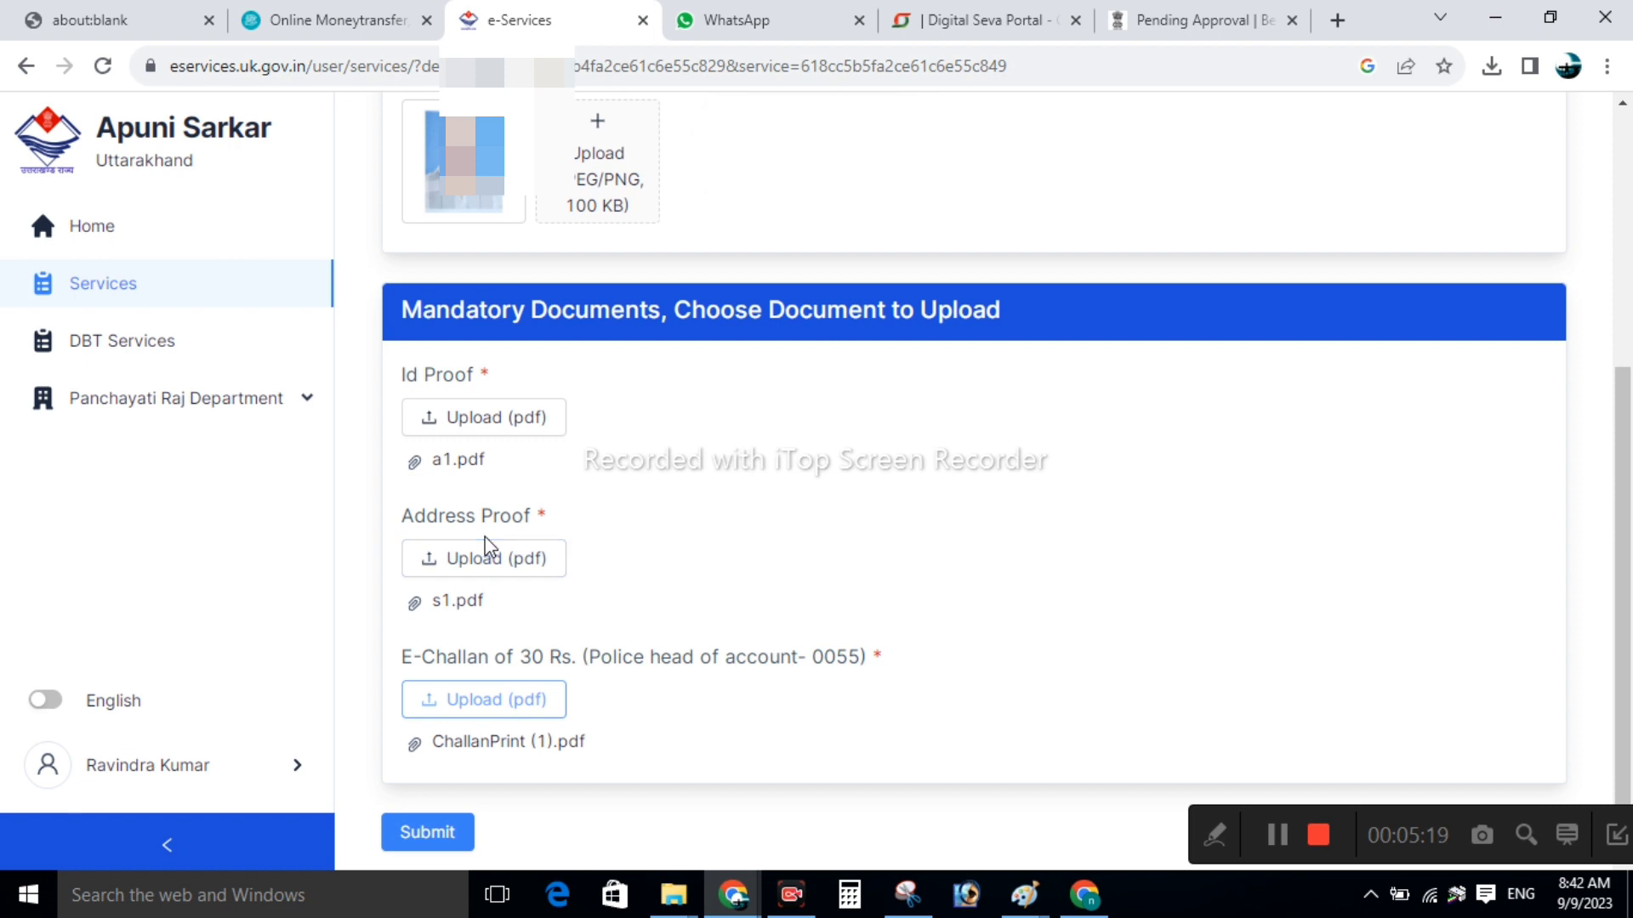
left_click(406, 840)
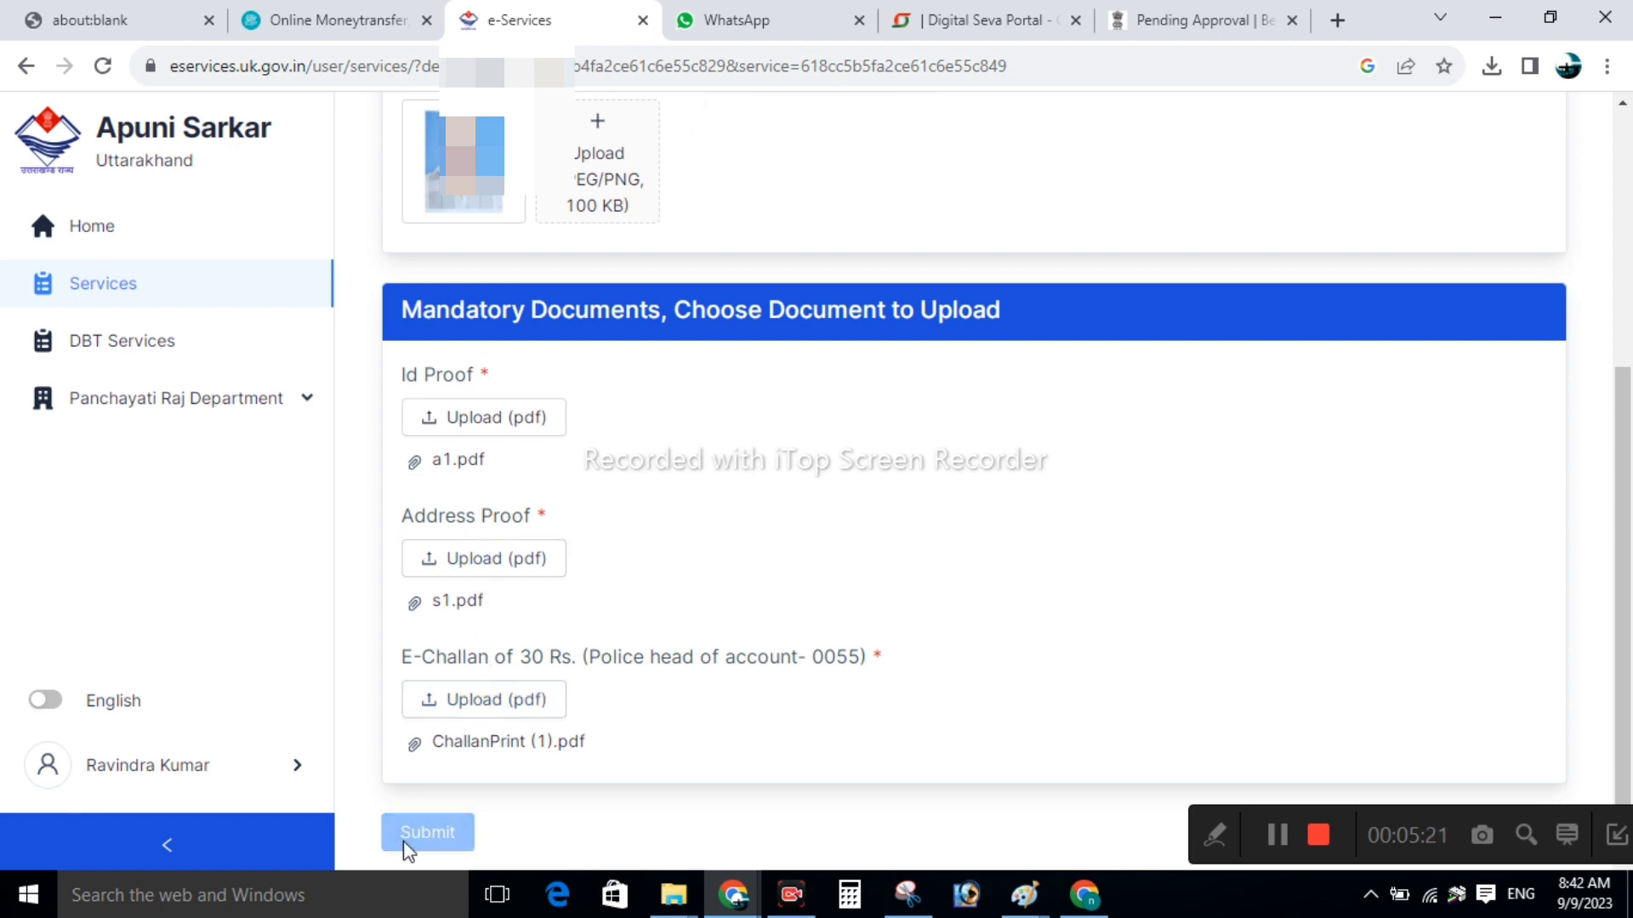
scroll(718, 612, "down", 5)
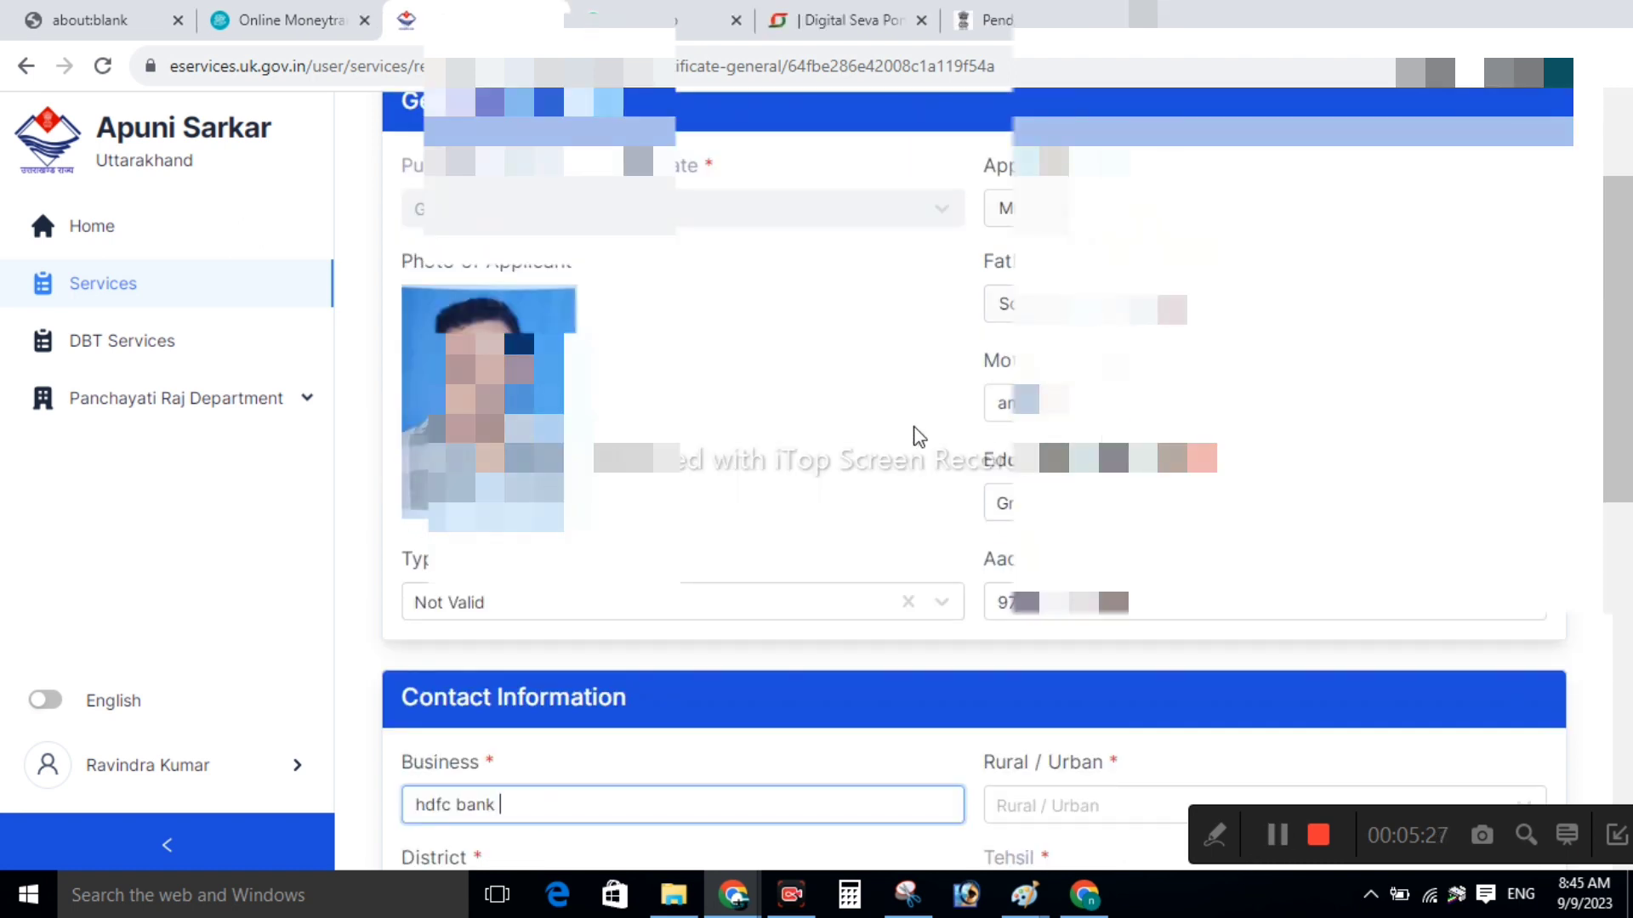
Complete the Business field as 'hdfc bank employee' and set Rural/Urban to Rural.
scroll(867, 419, "down", 4)
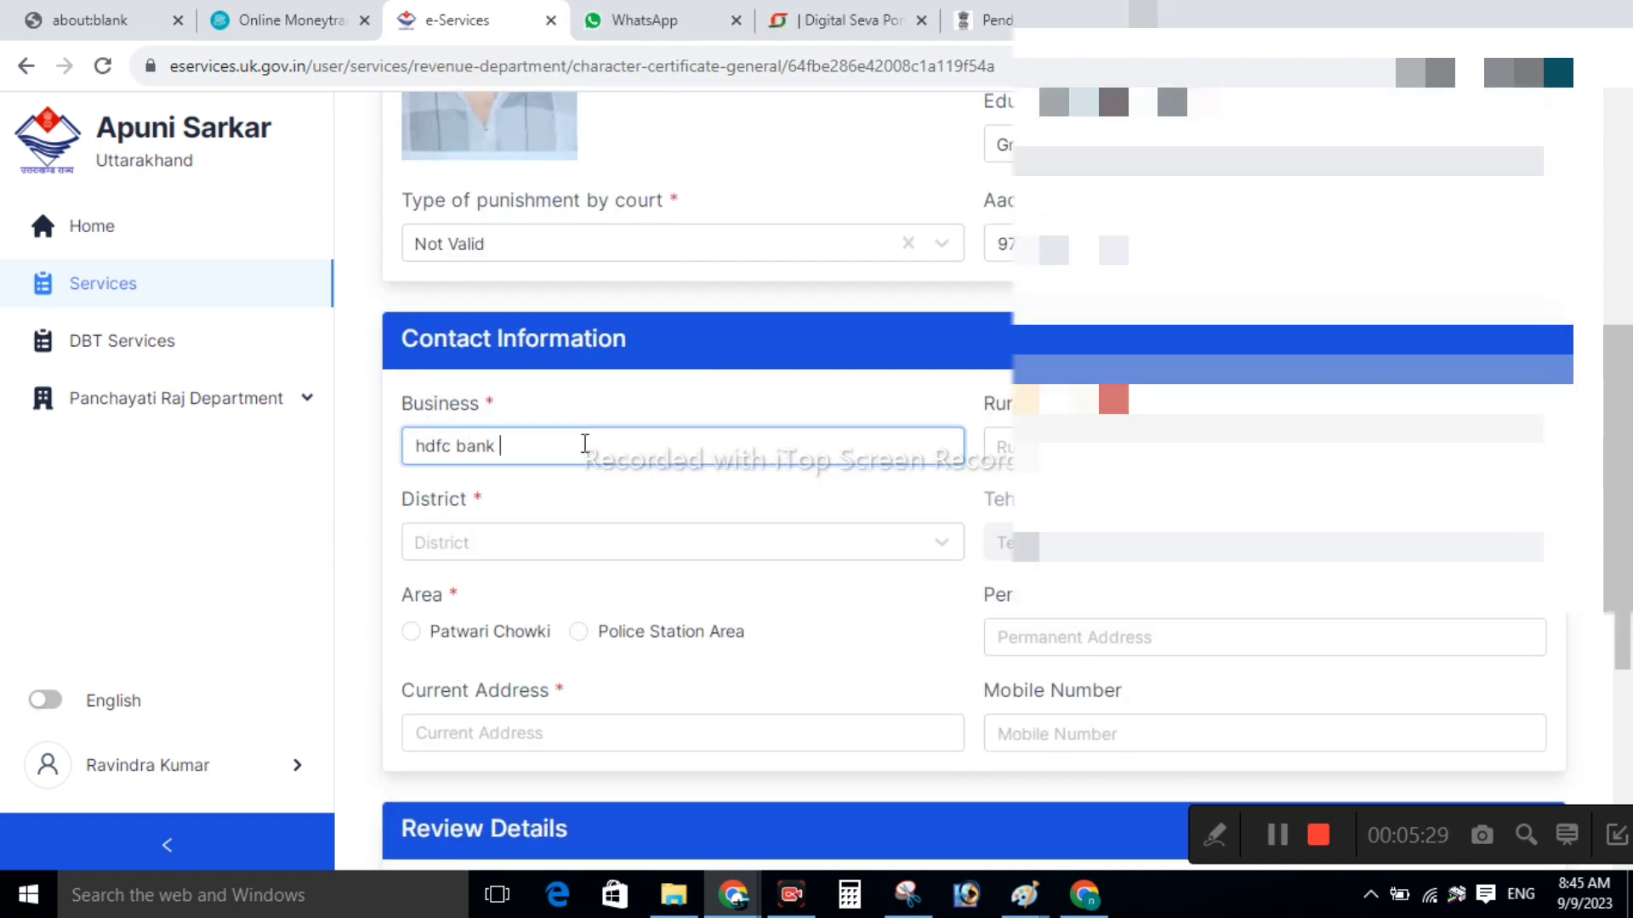
type("employee")
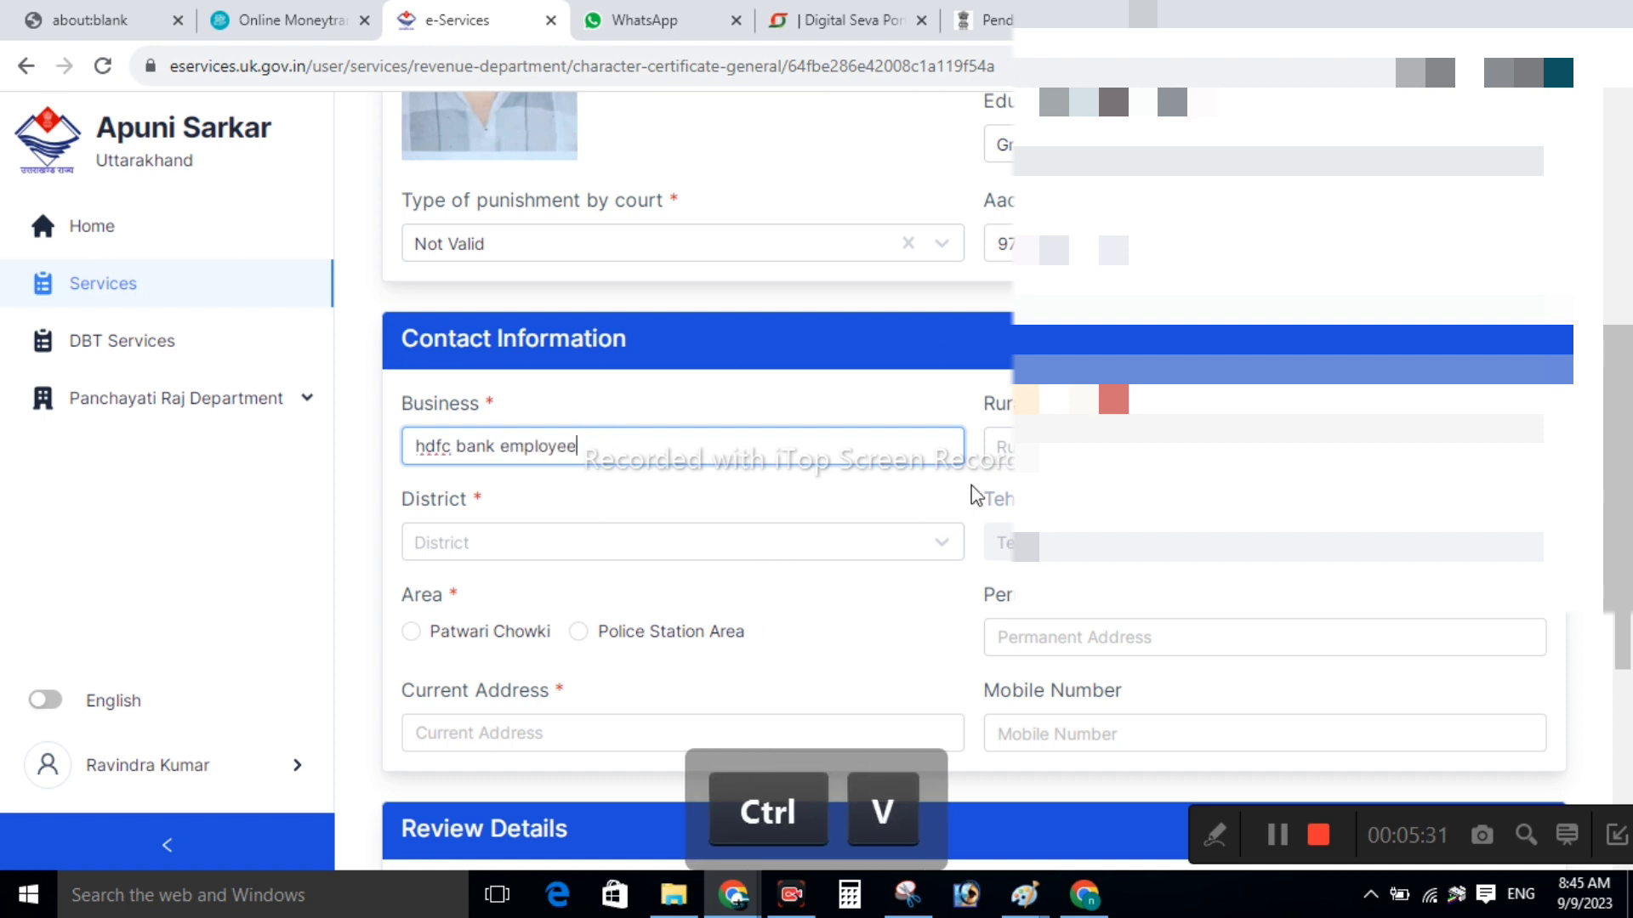
left_click(999, 446)
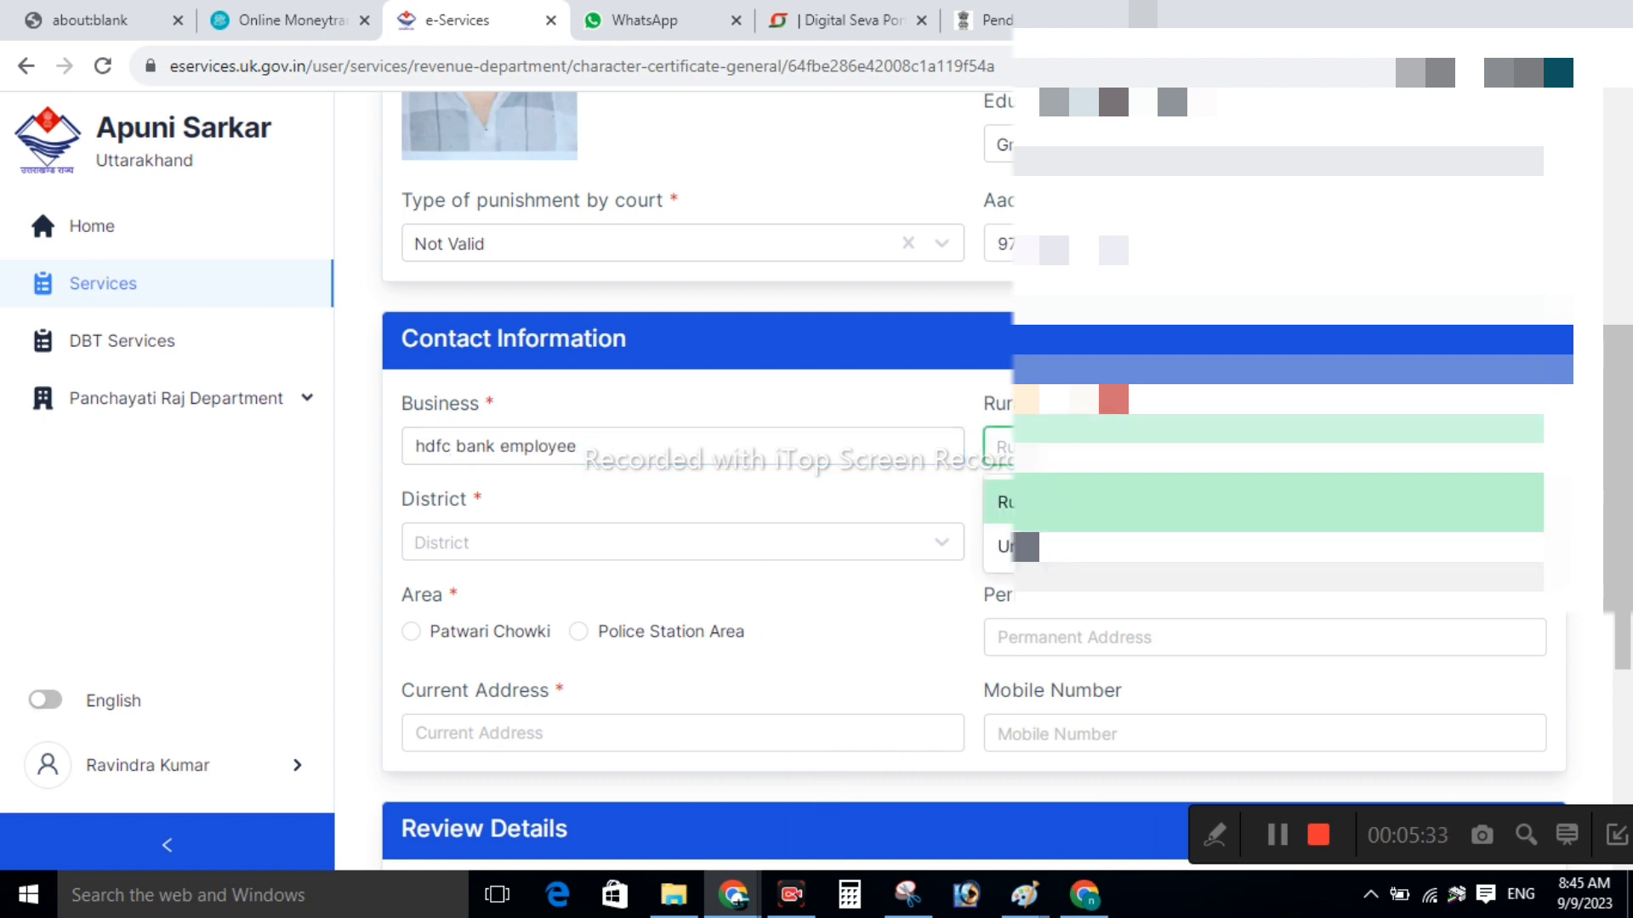
left_click(1021, 502)
left_click(575, 541)
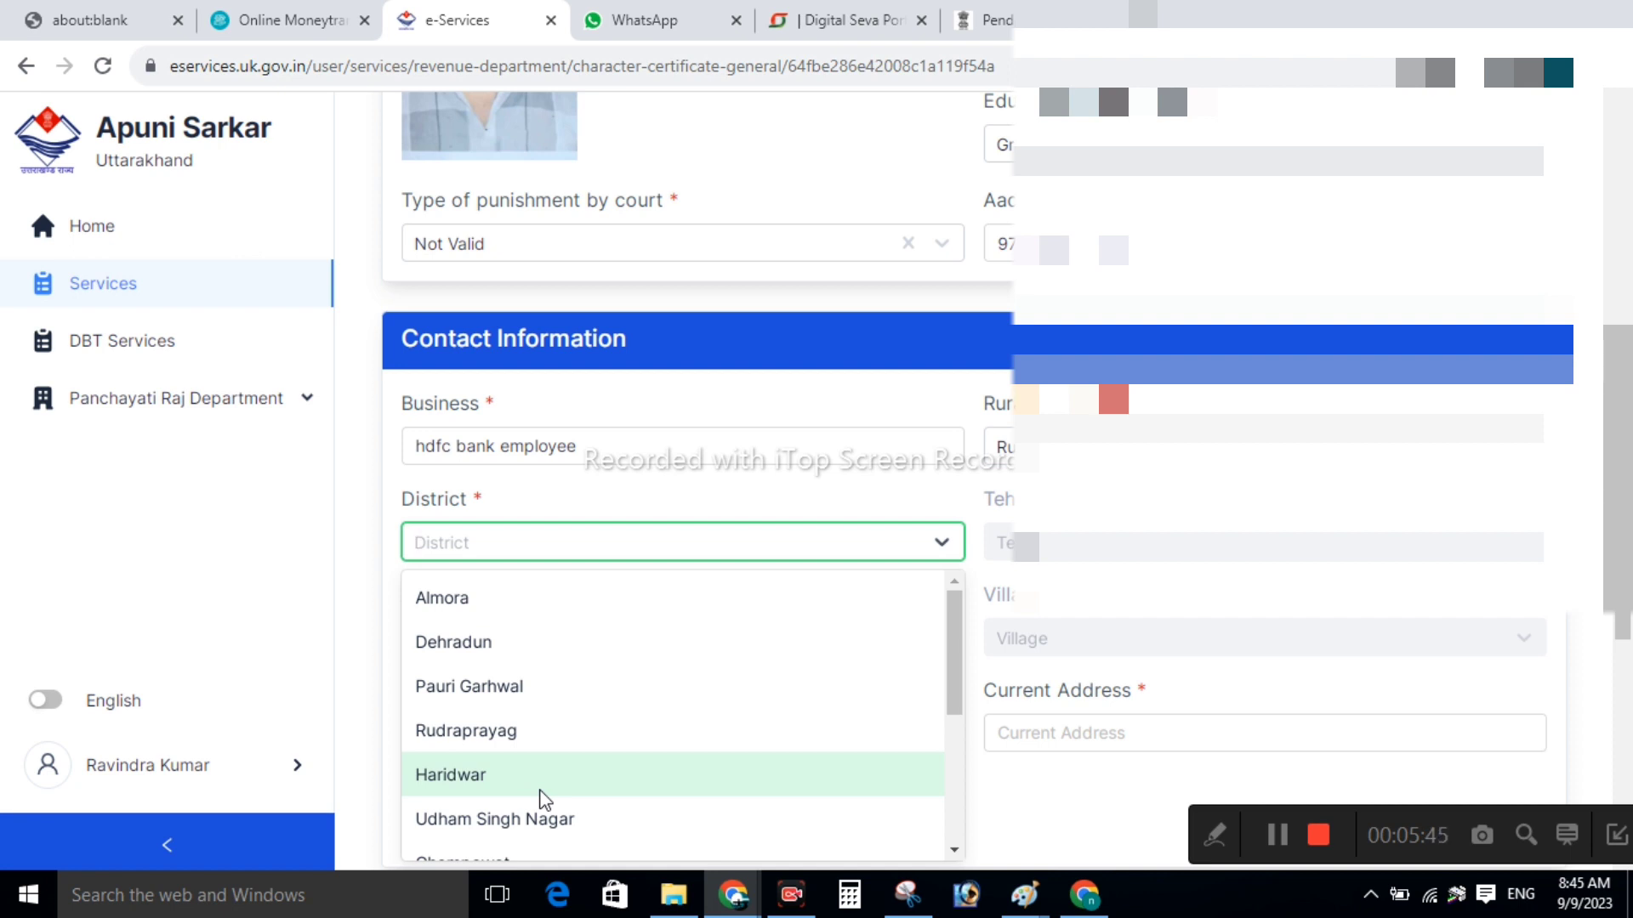
Choose Udham Singh Nagar as the district and Jaspur as the tehsil.
scroll(546, 732, "down", 3)
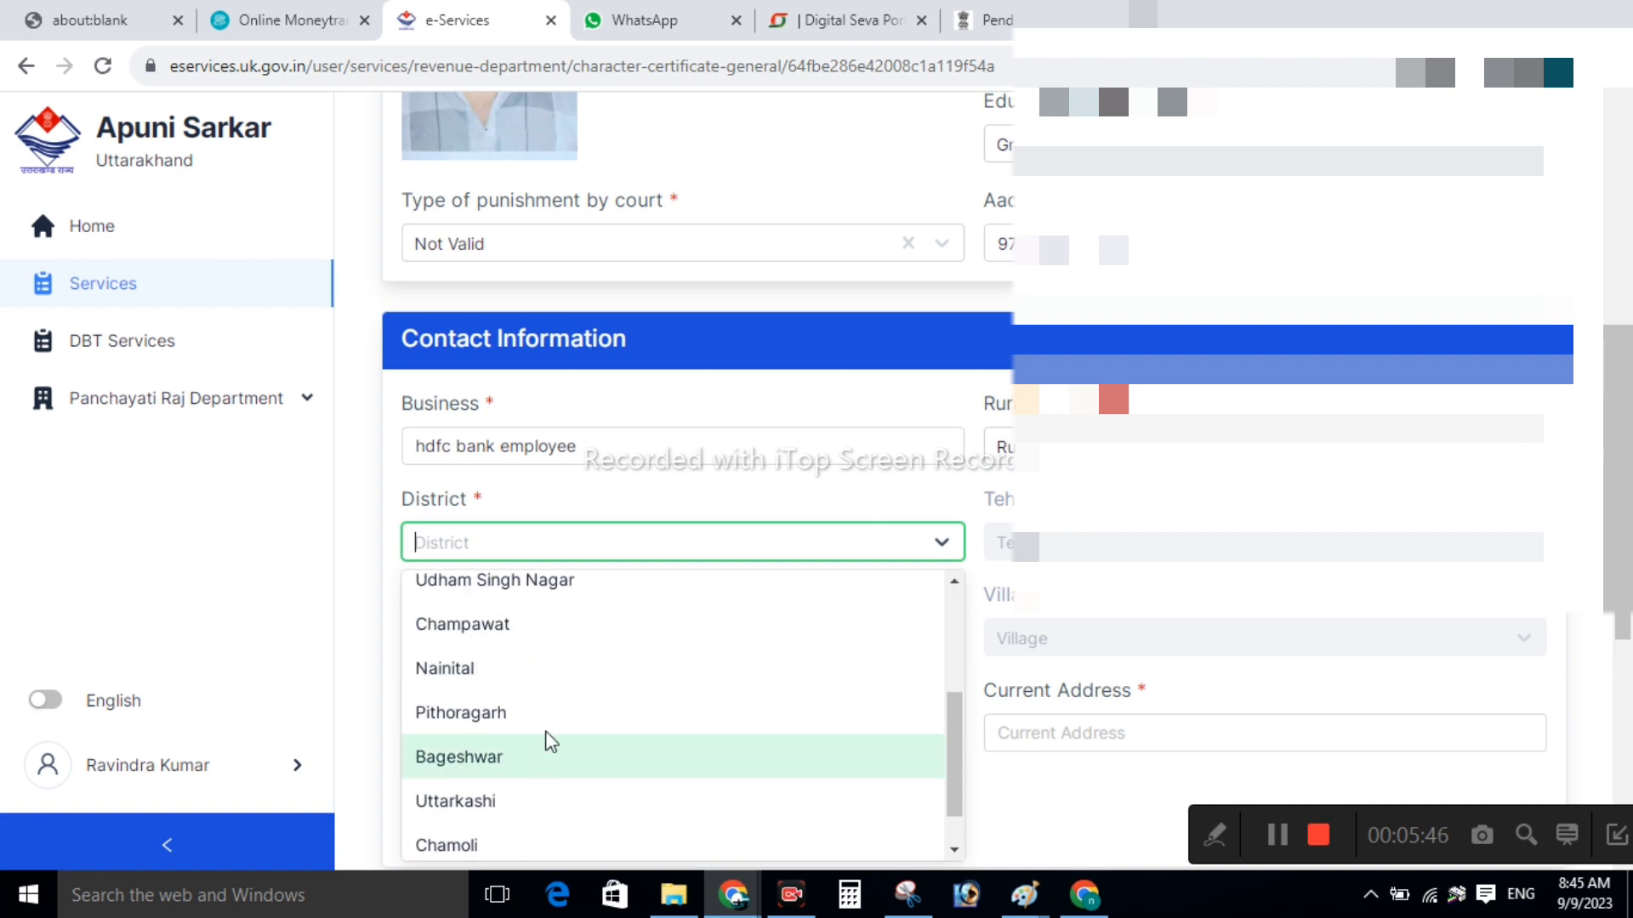
left_click(578, 587)
left_click(1011, 542)
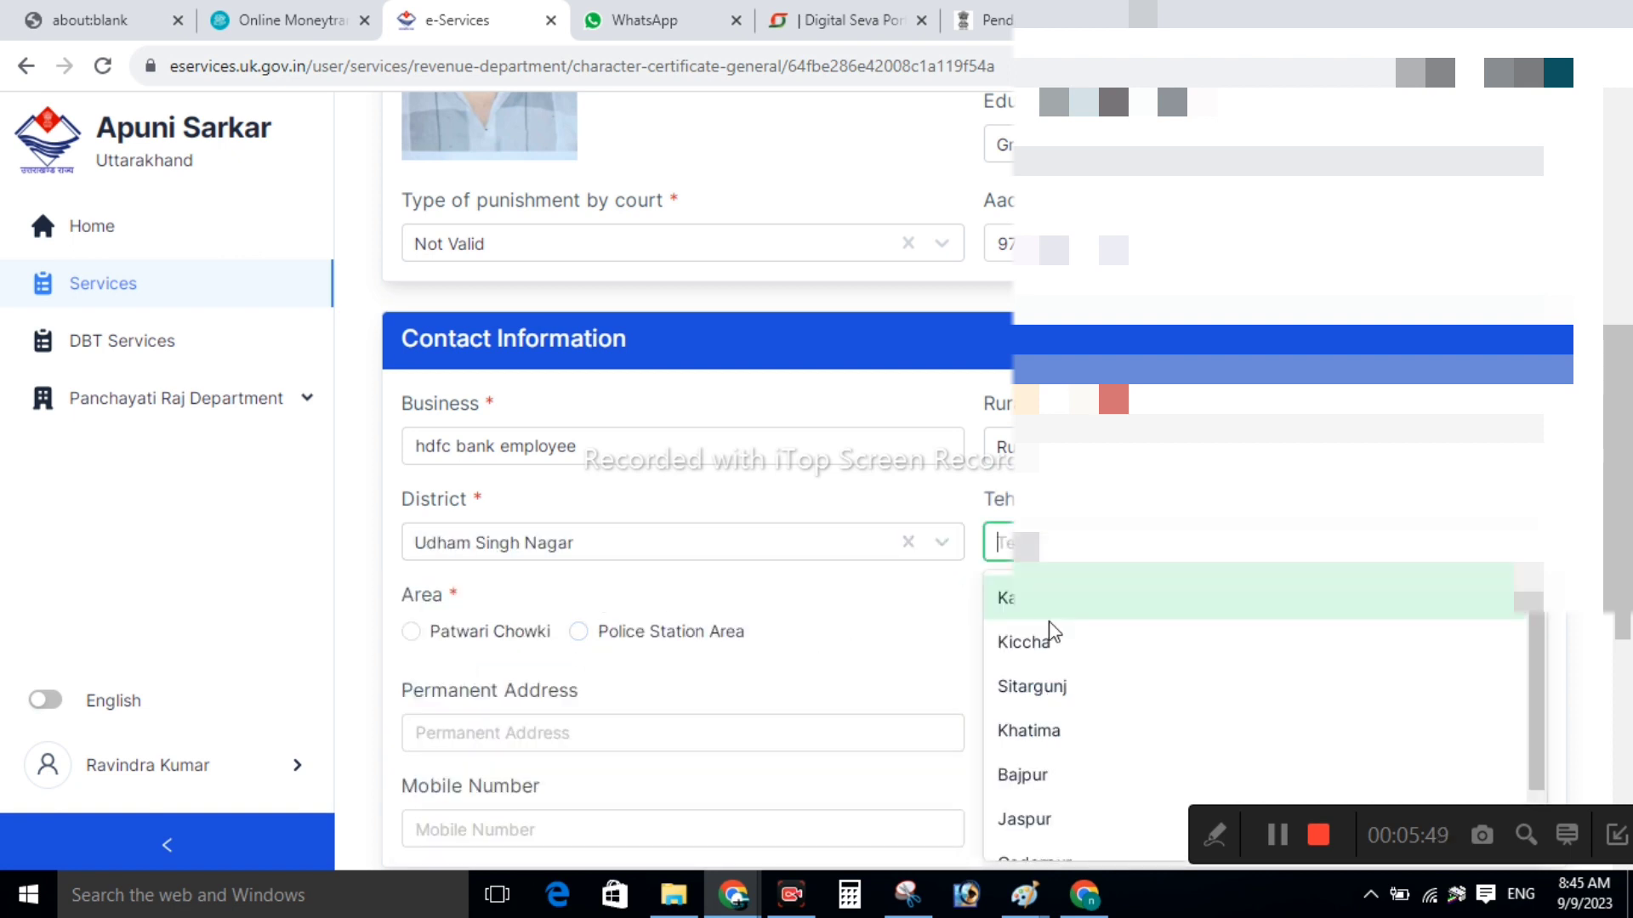
left_click(1052, 819)
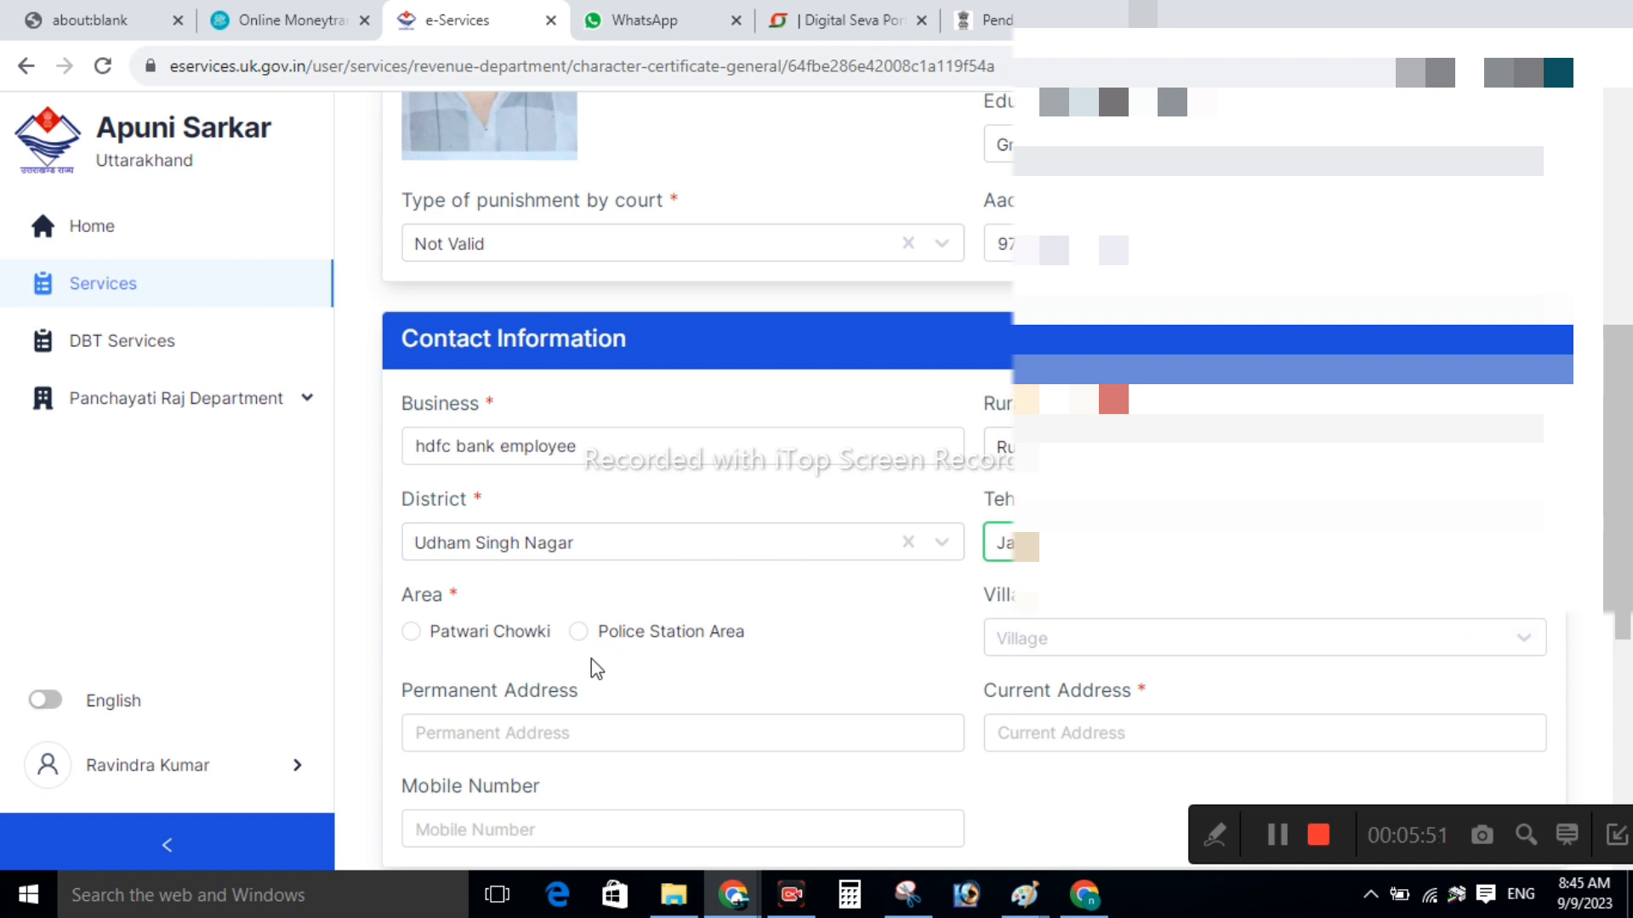
Select Police Station Area with thana JASPUR, then switch Rural/Urban to Urban.
left_click(579, 632)
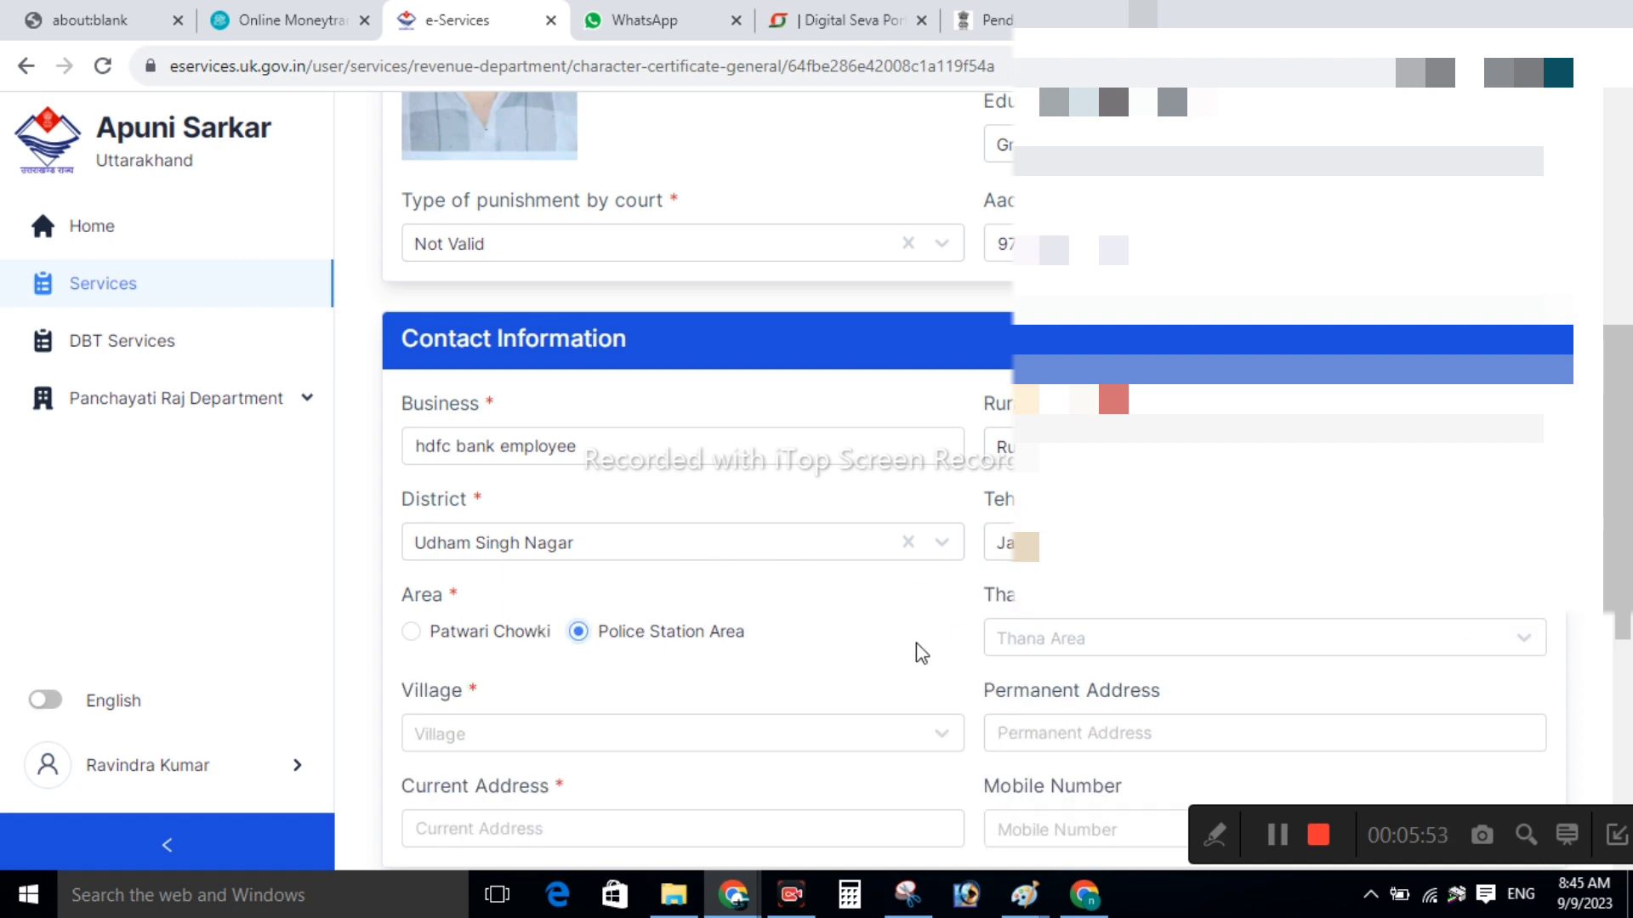
left_click(1079, 651)
scroll(1062, 775, "down", 2)
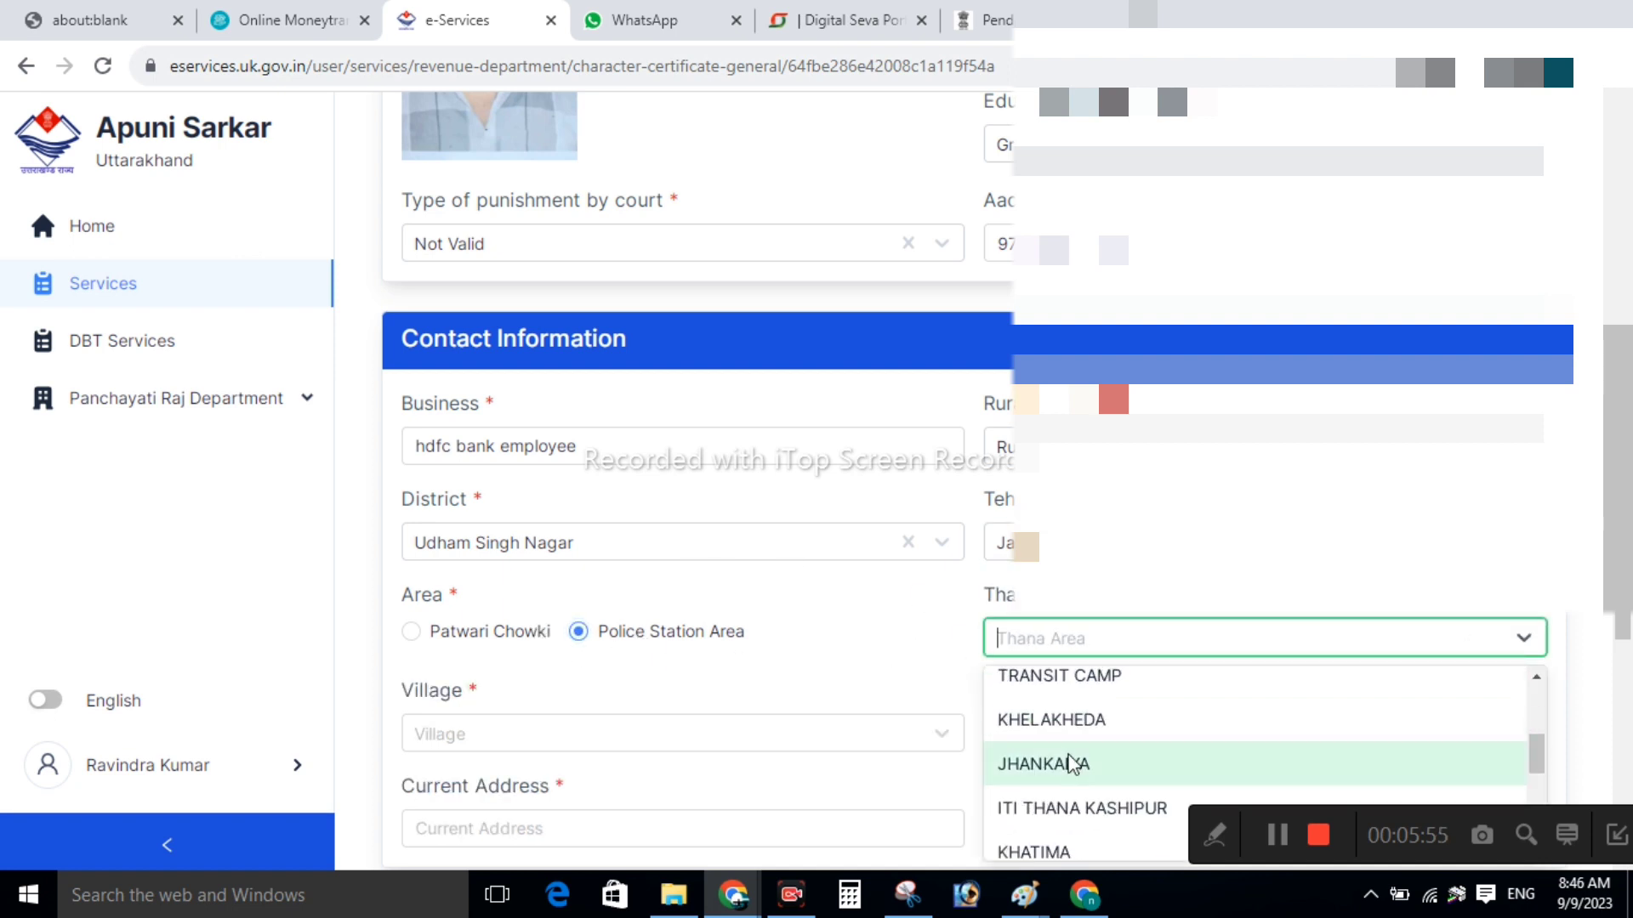
type("ja")
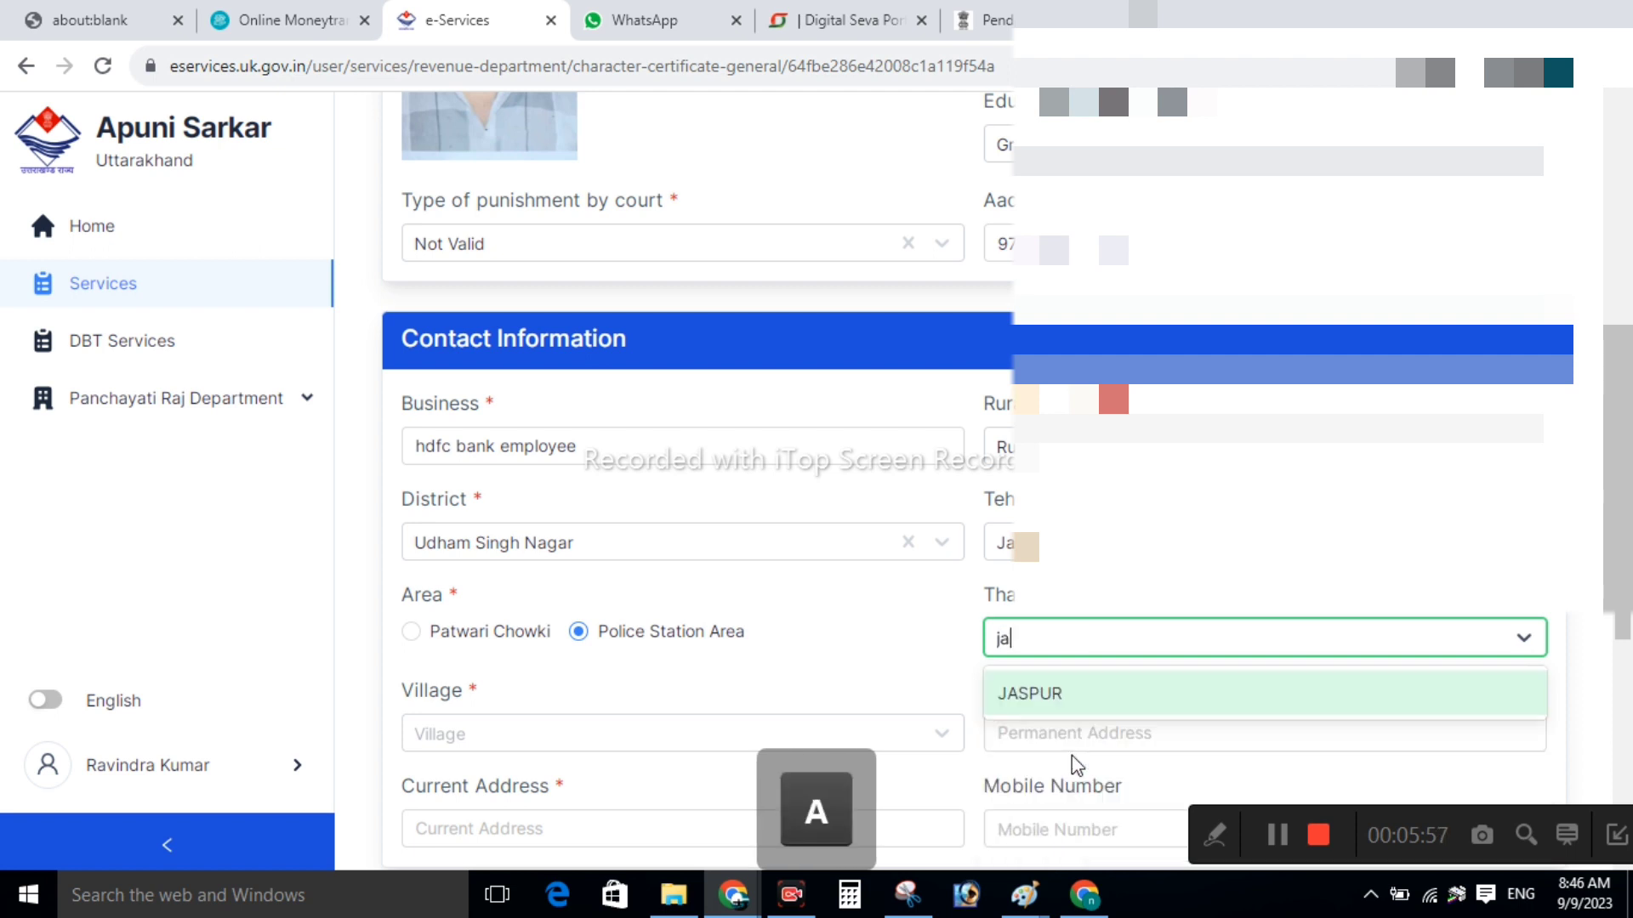
type("sp")
left_click(1075, 691)
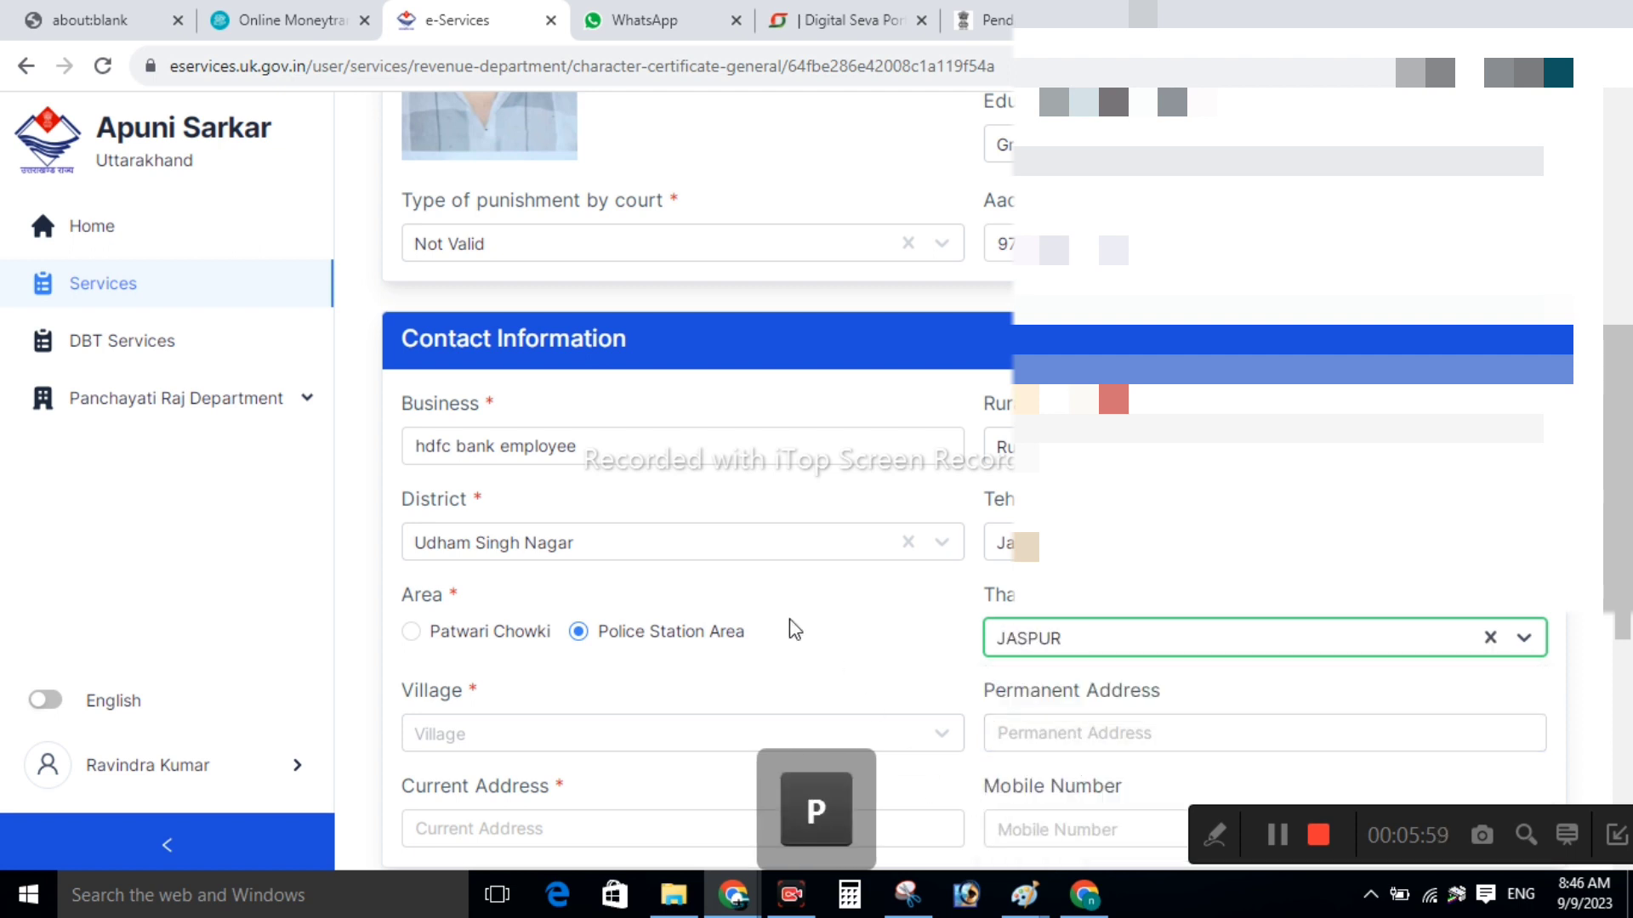
left_click(507, 736)
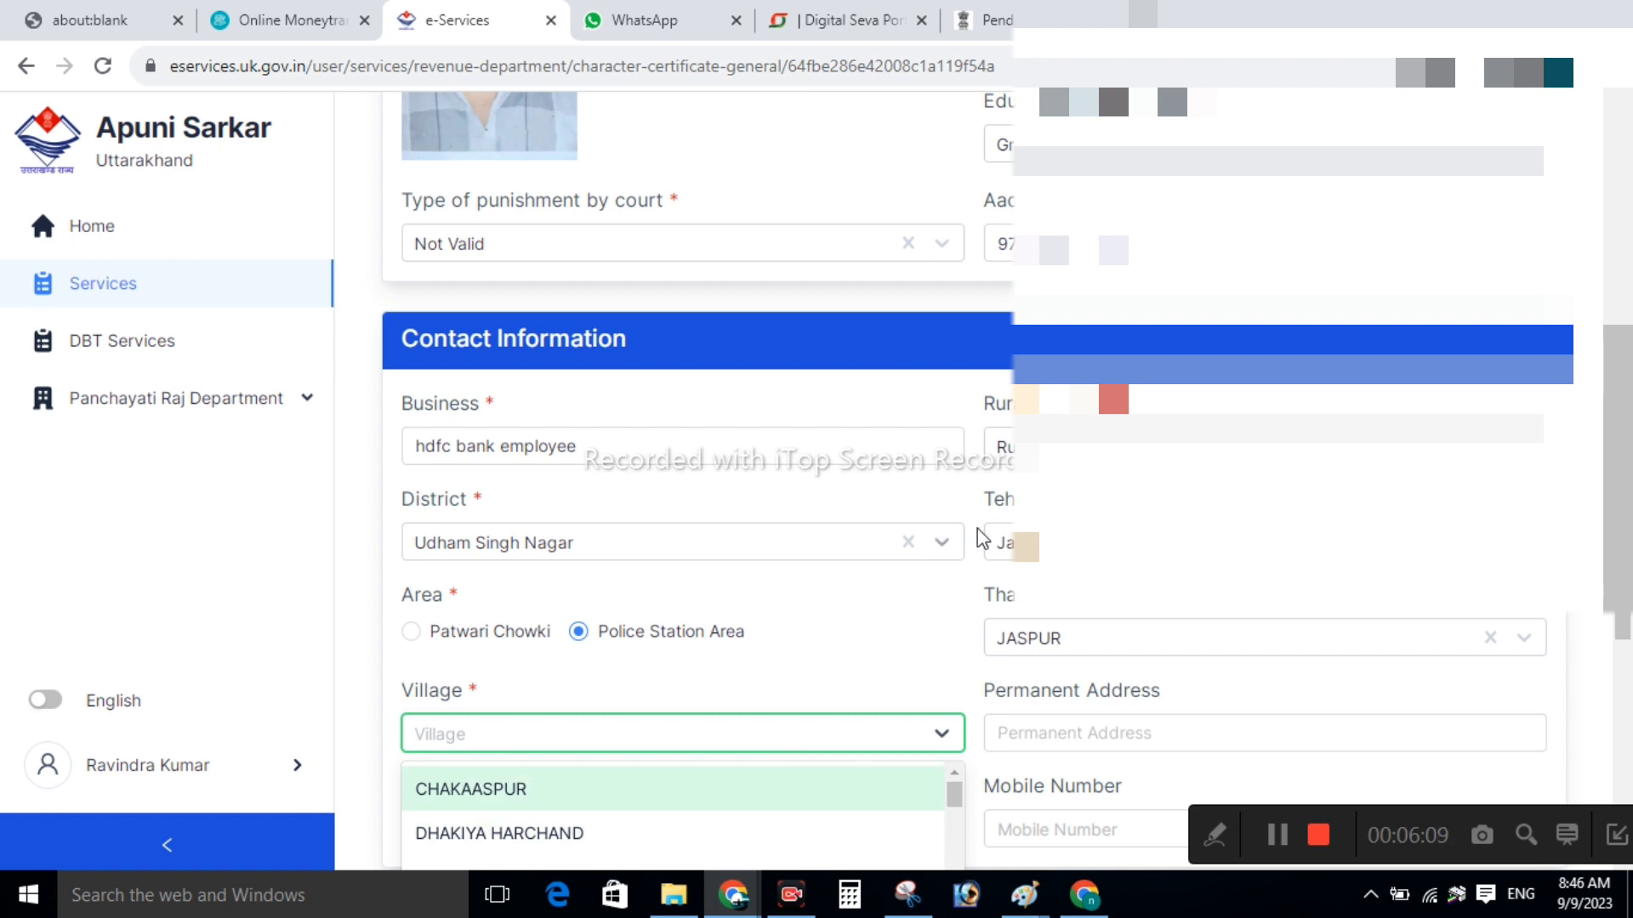
left_click(996, 447)
left_click(991, 546)
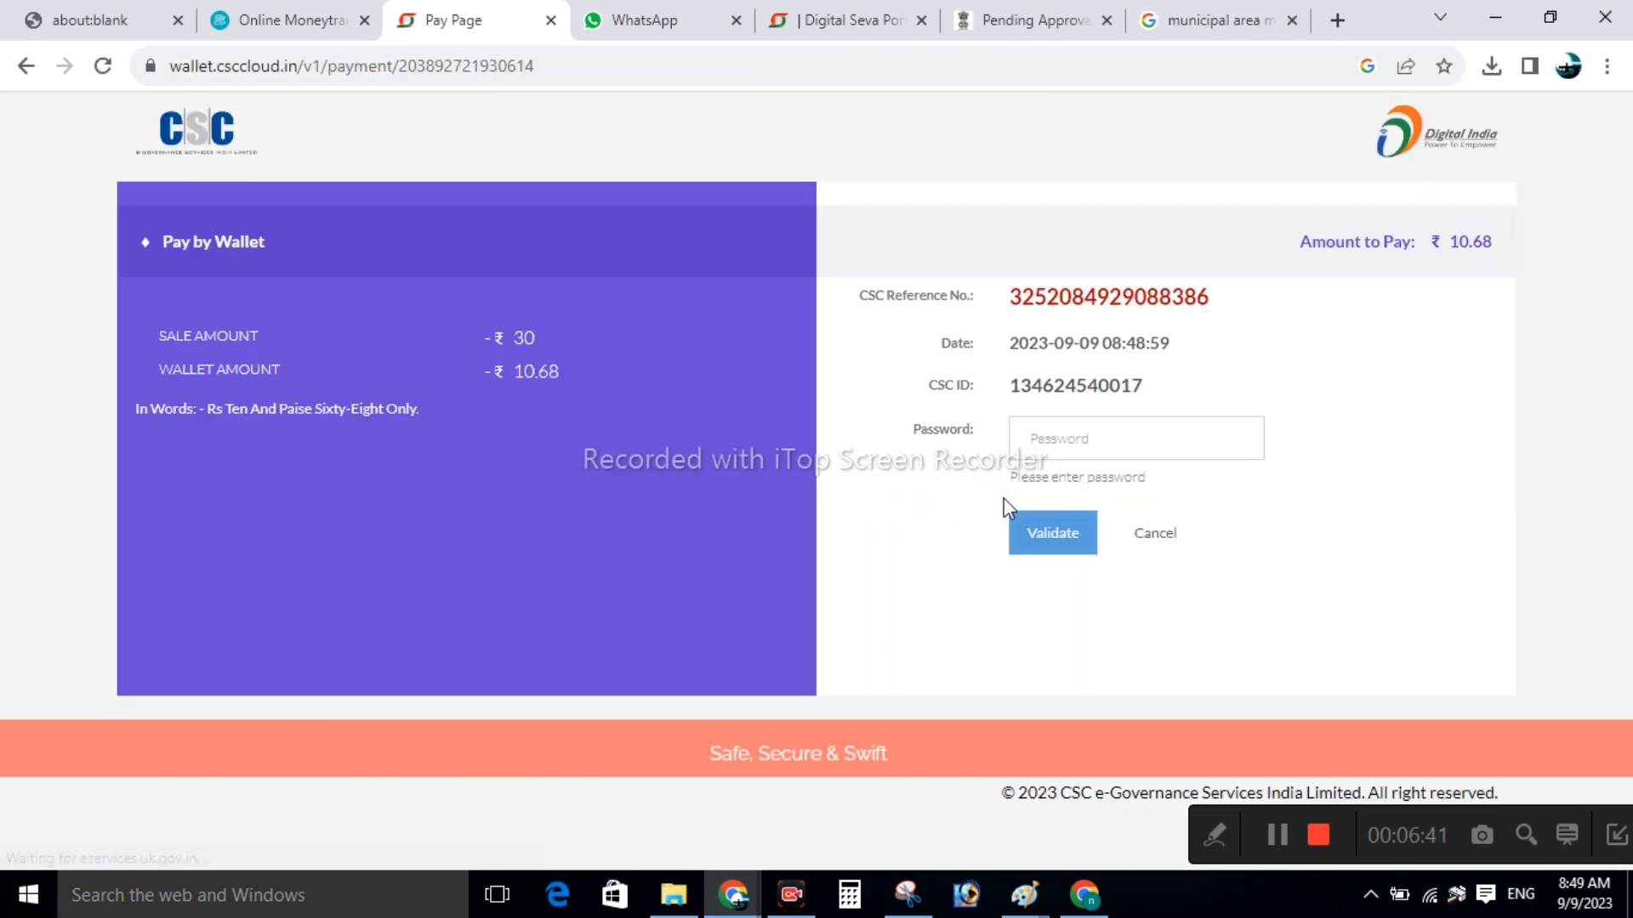
Validate the CSC wallet password, enter the 6-digit wallet PIN, and pay ₹10.68.
left_click(1098, 439)
key("Caps_Lock")
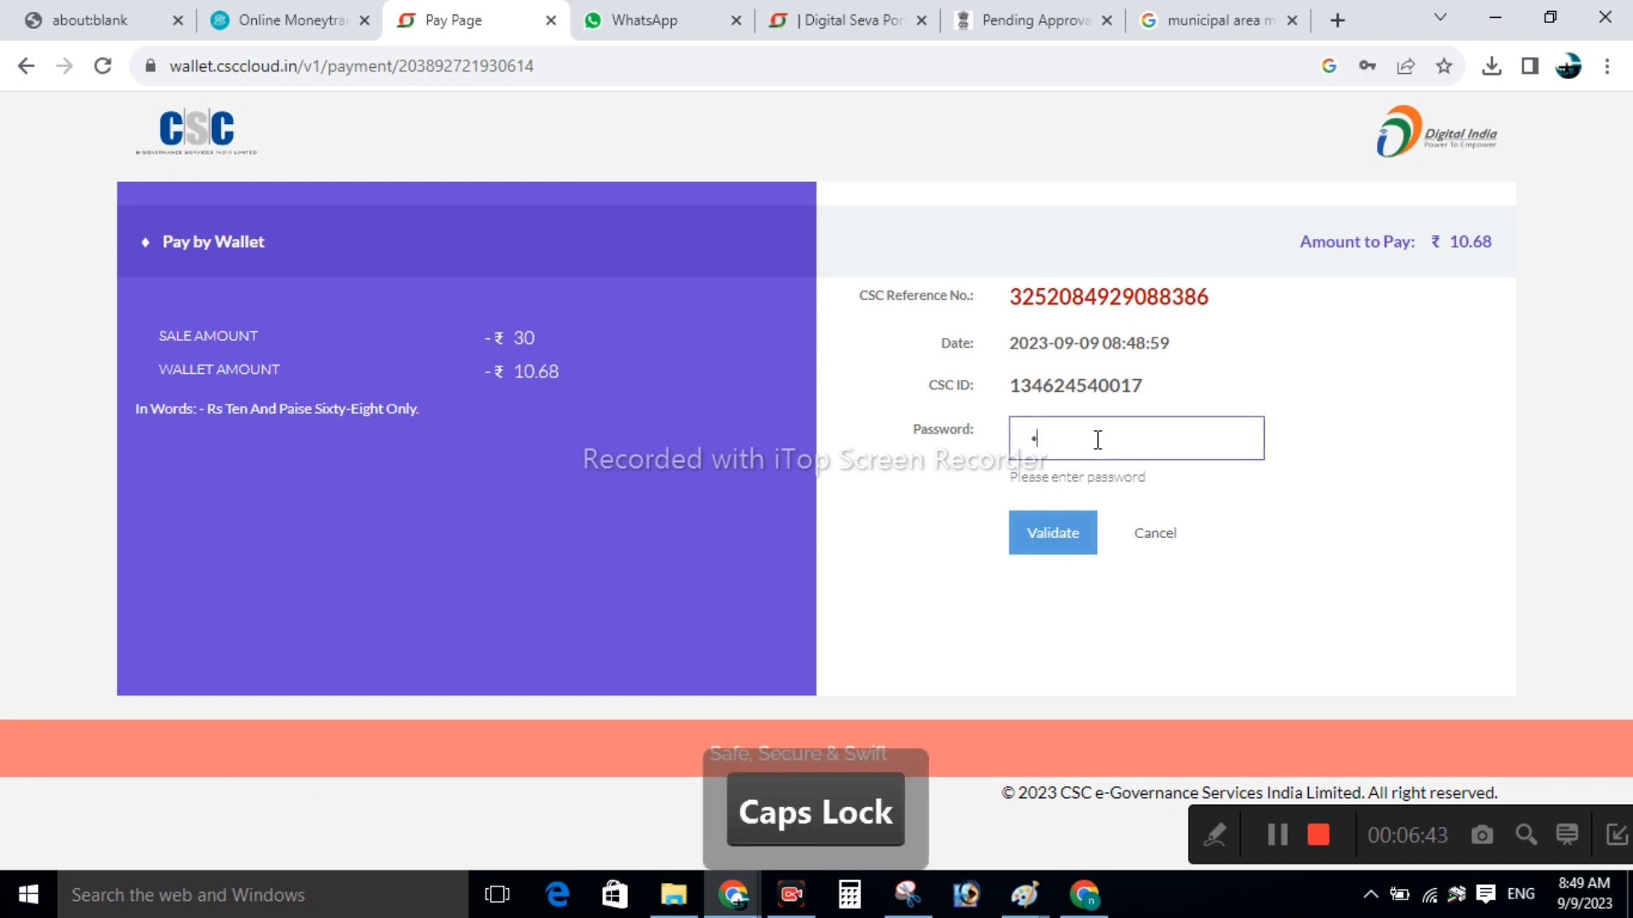
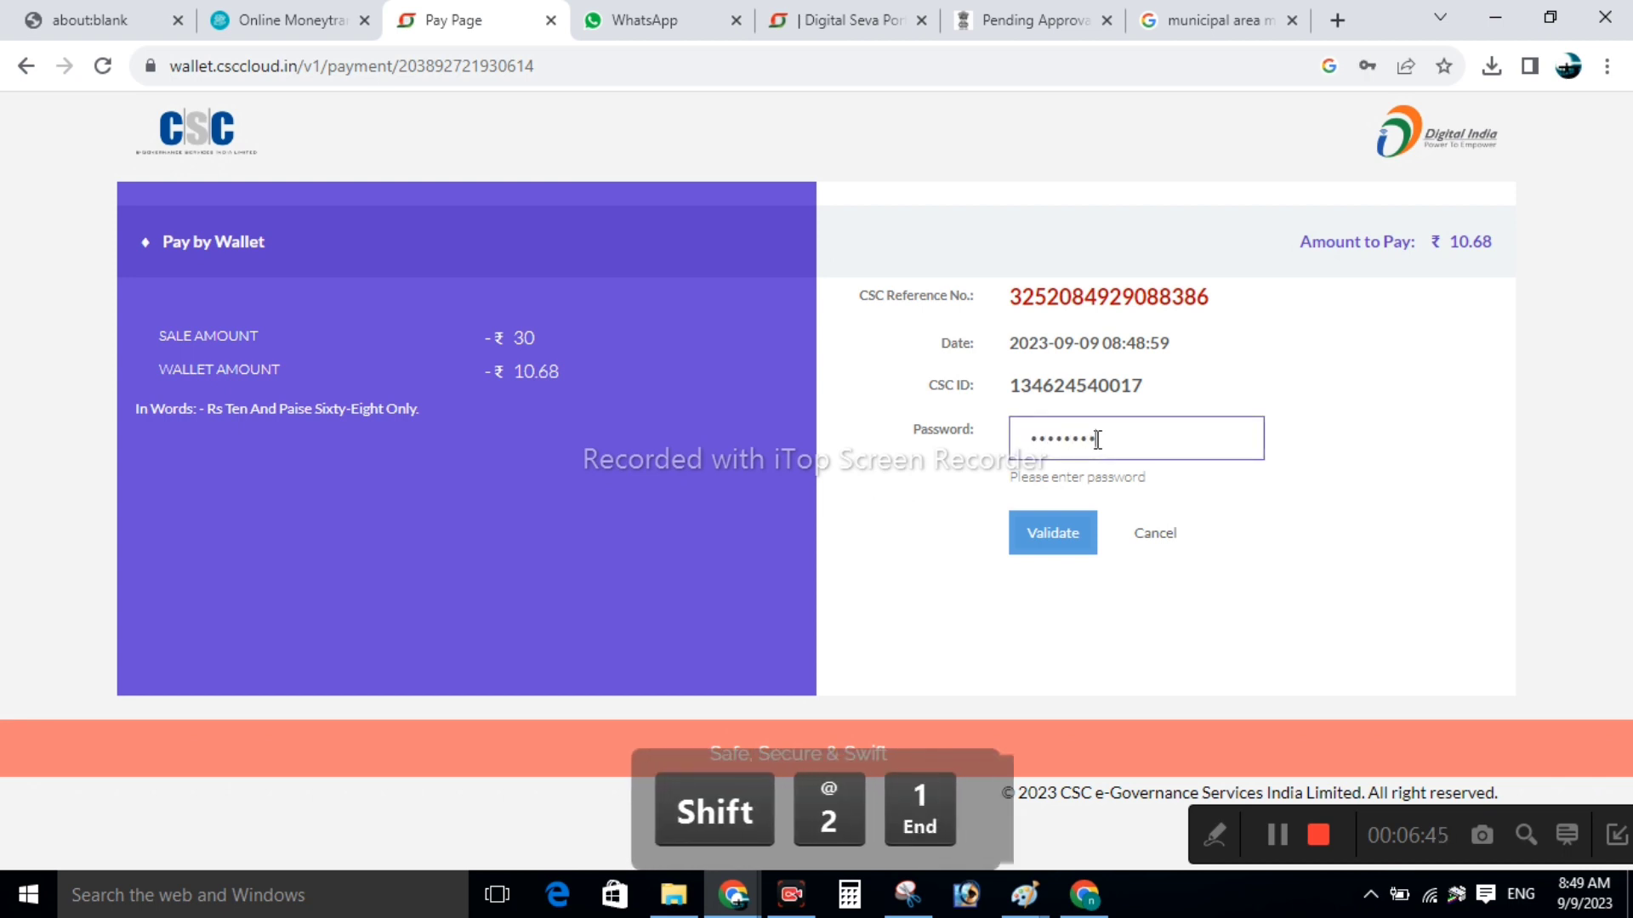
left_click(1071, 525)
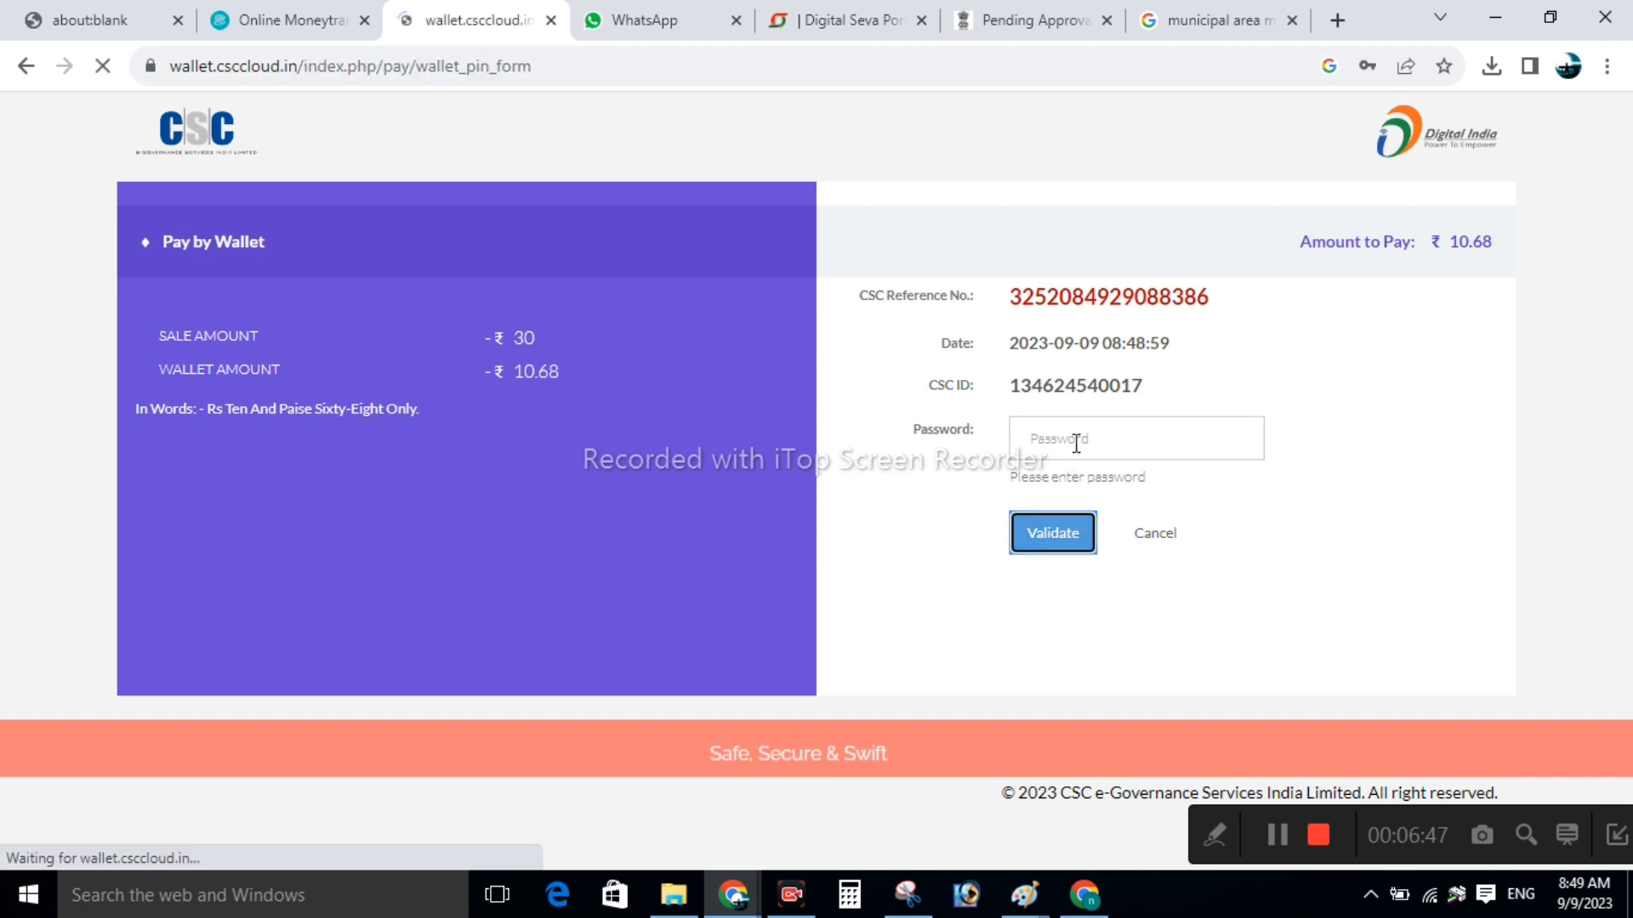
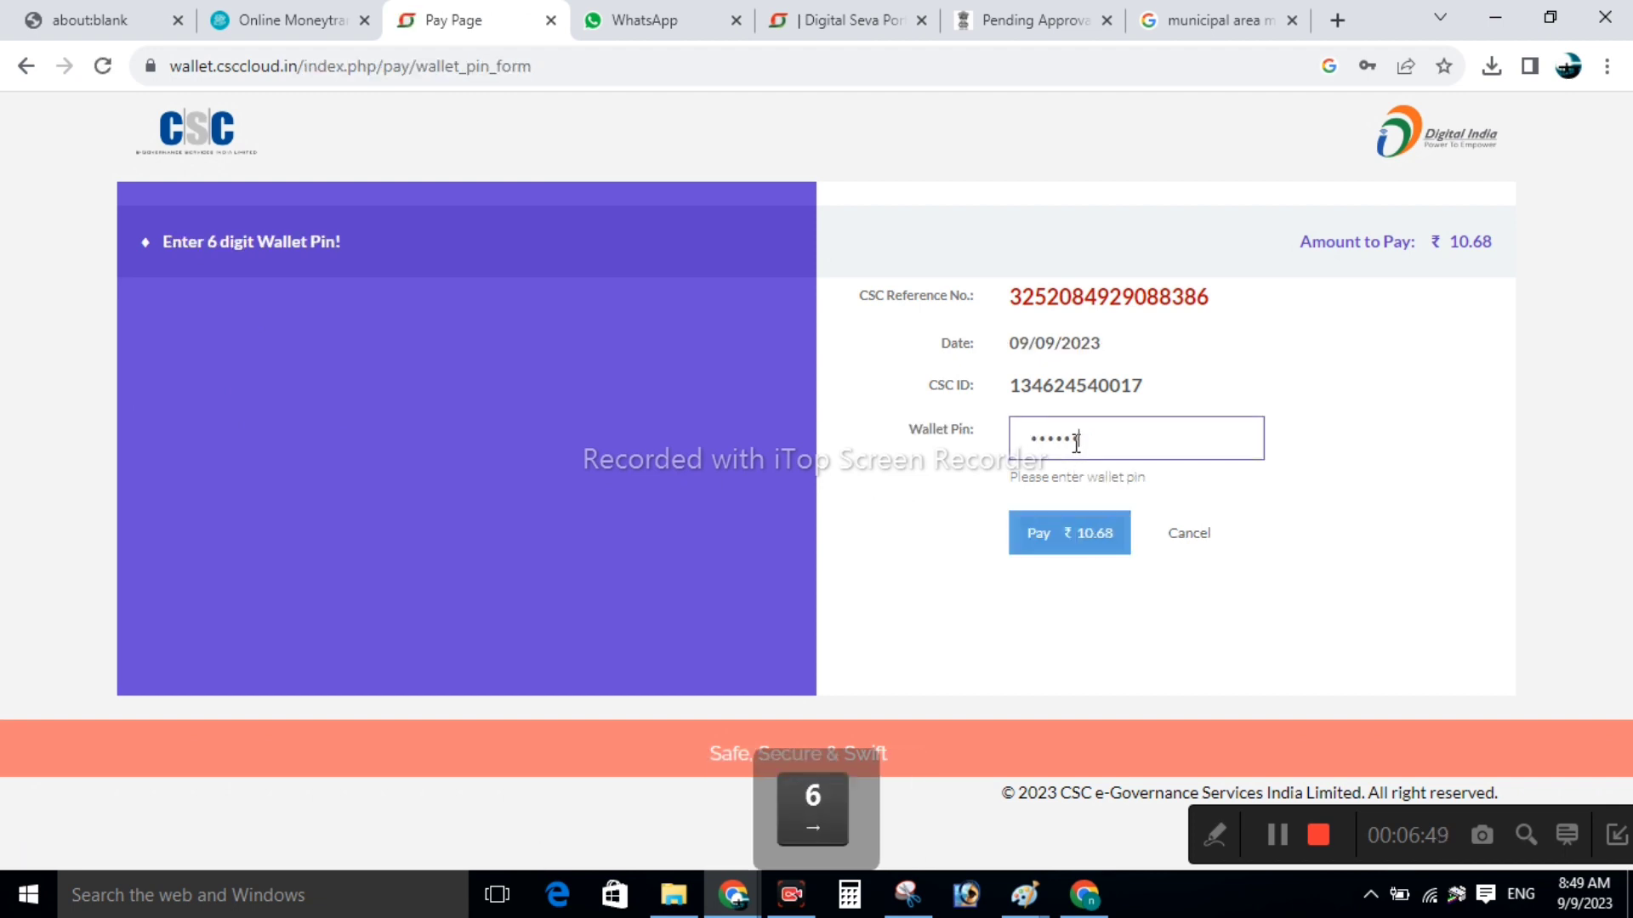
left_click(1046, 534)
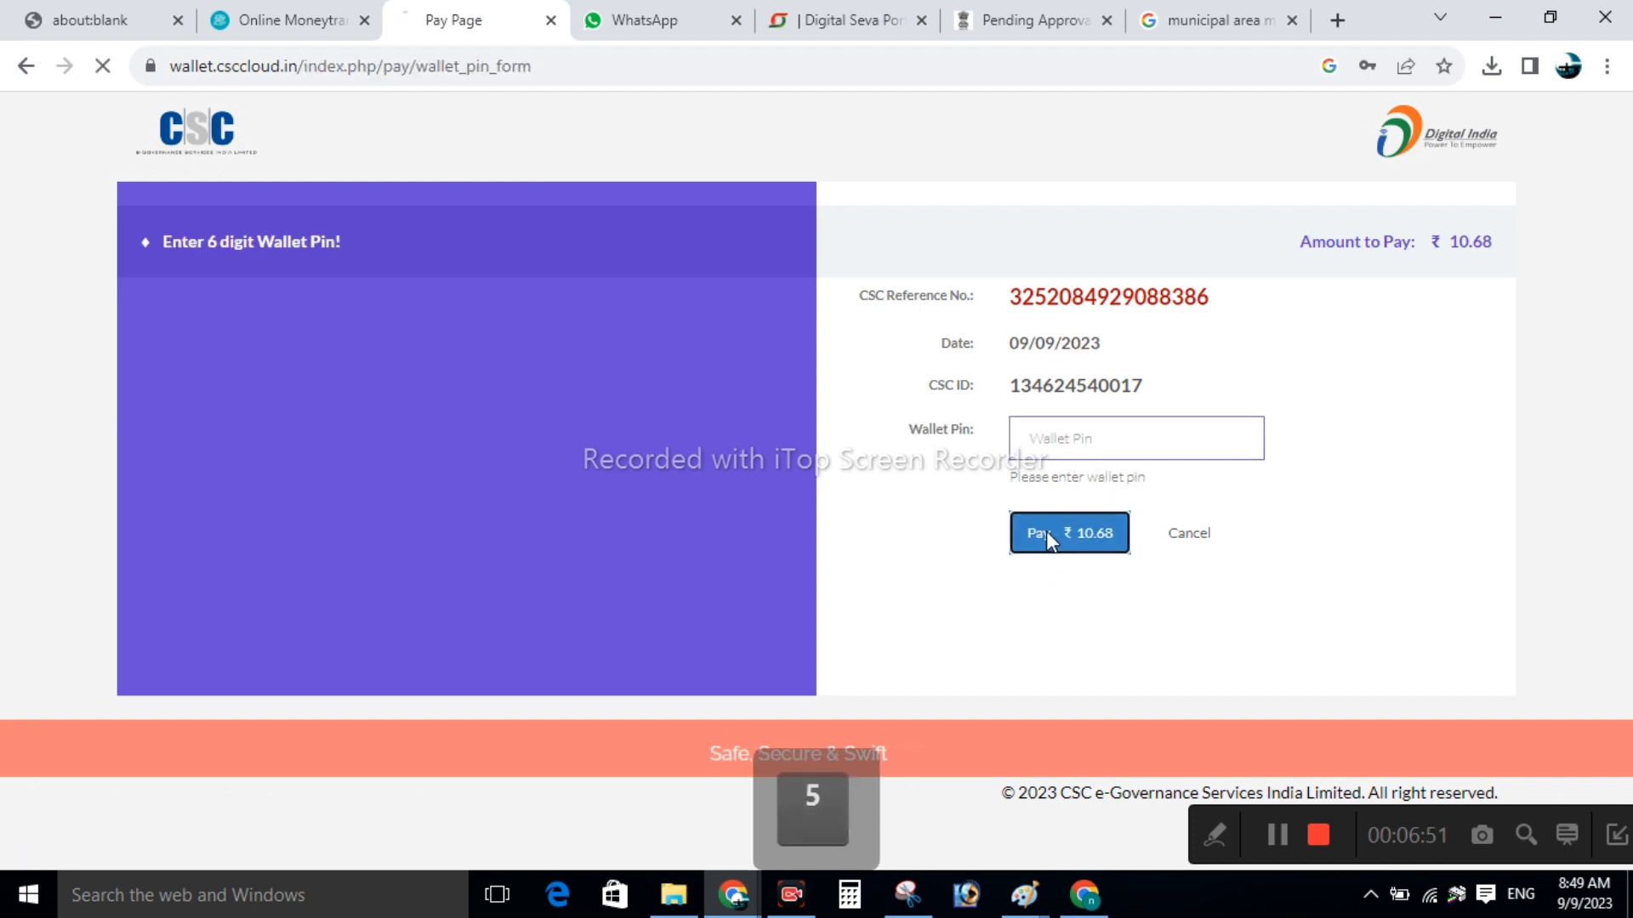